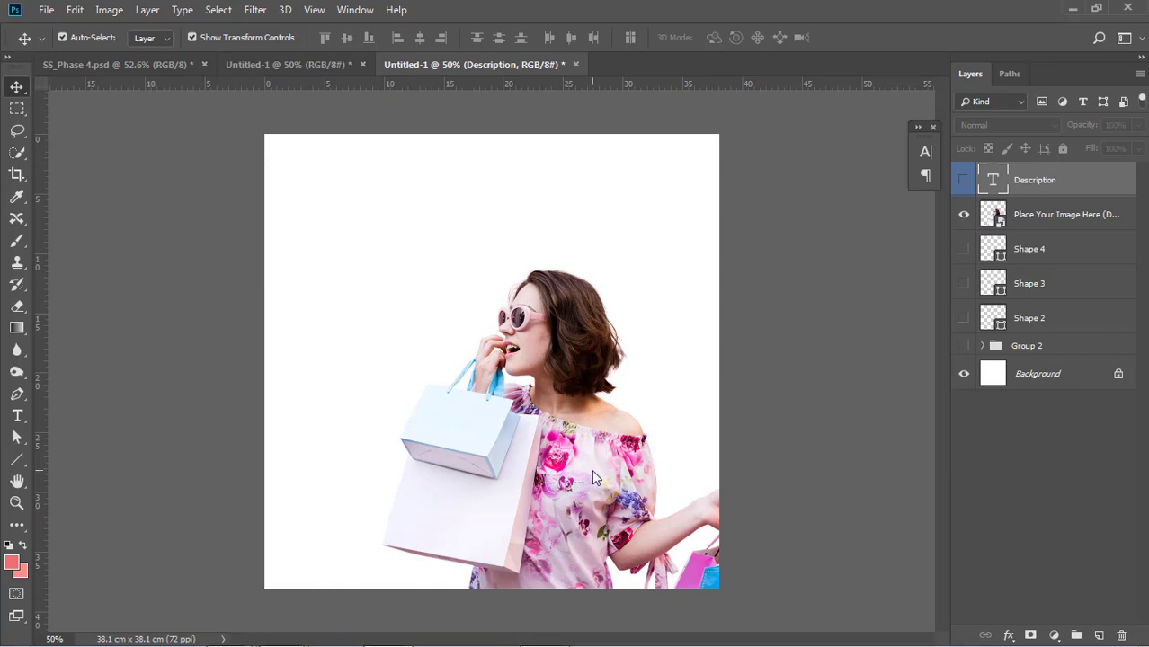
- Fill the Background layer with the coral foreground colour using Alt+Backspace
{"action": "left_click", "coordinate": [601, 441]}
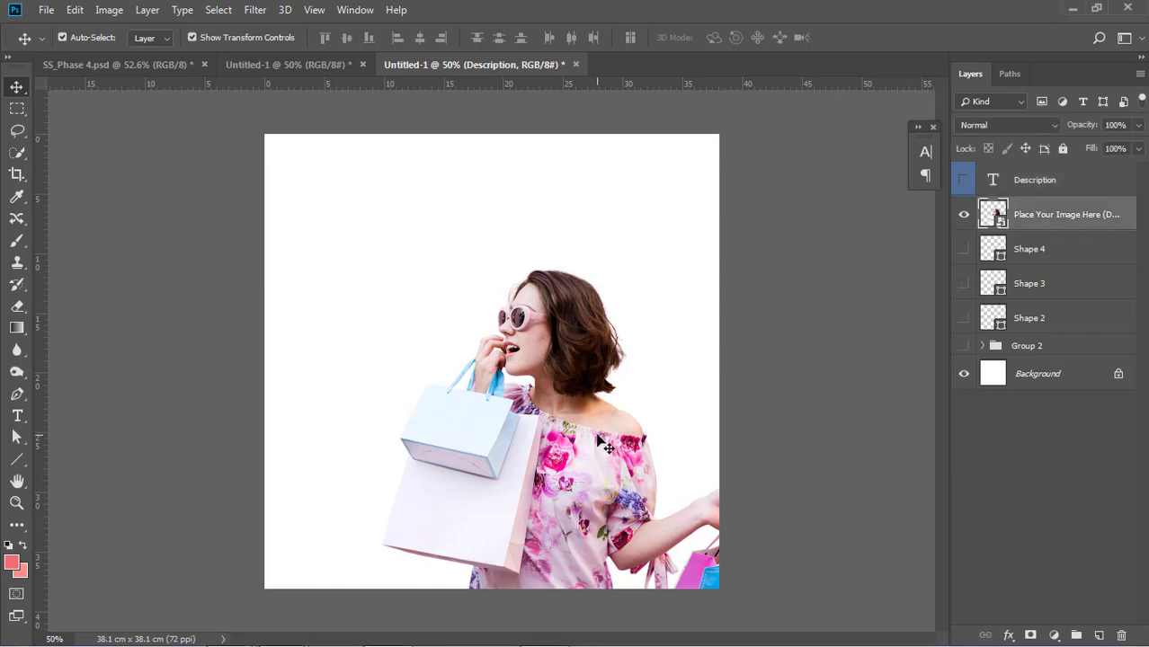
{"action": "left_click", "coordinate": [846, 418]}
{"action": "left_click", "coordinate": [1023, 376]}
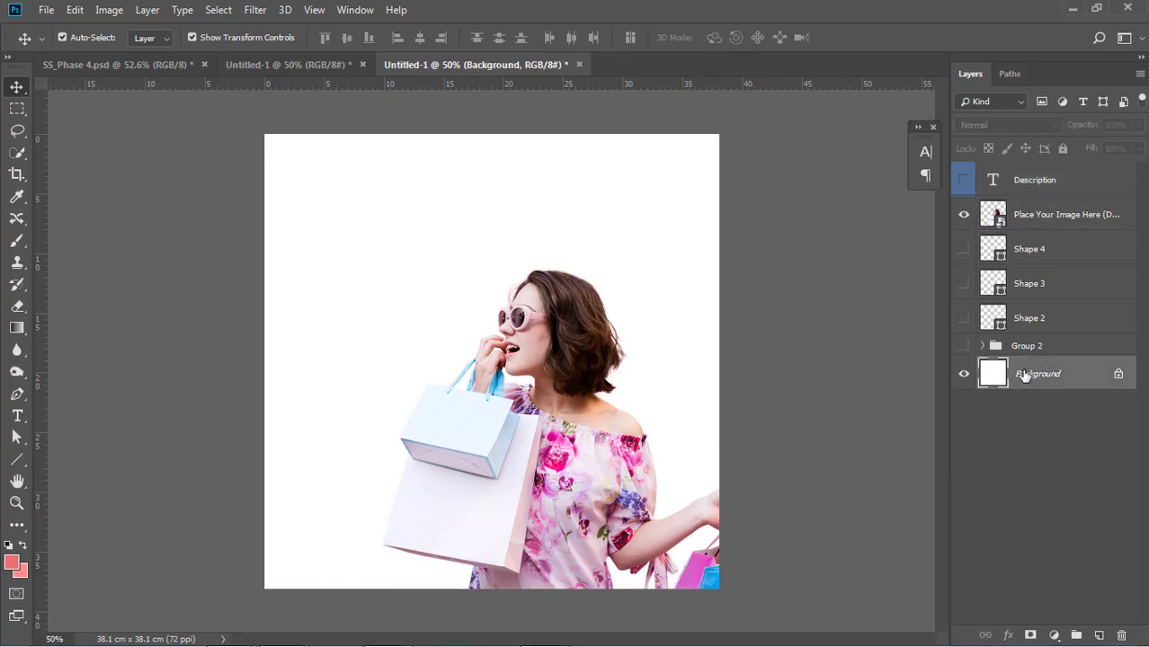
{"action": "key", "text": "alt+BackSpace"}
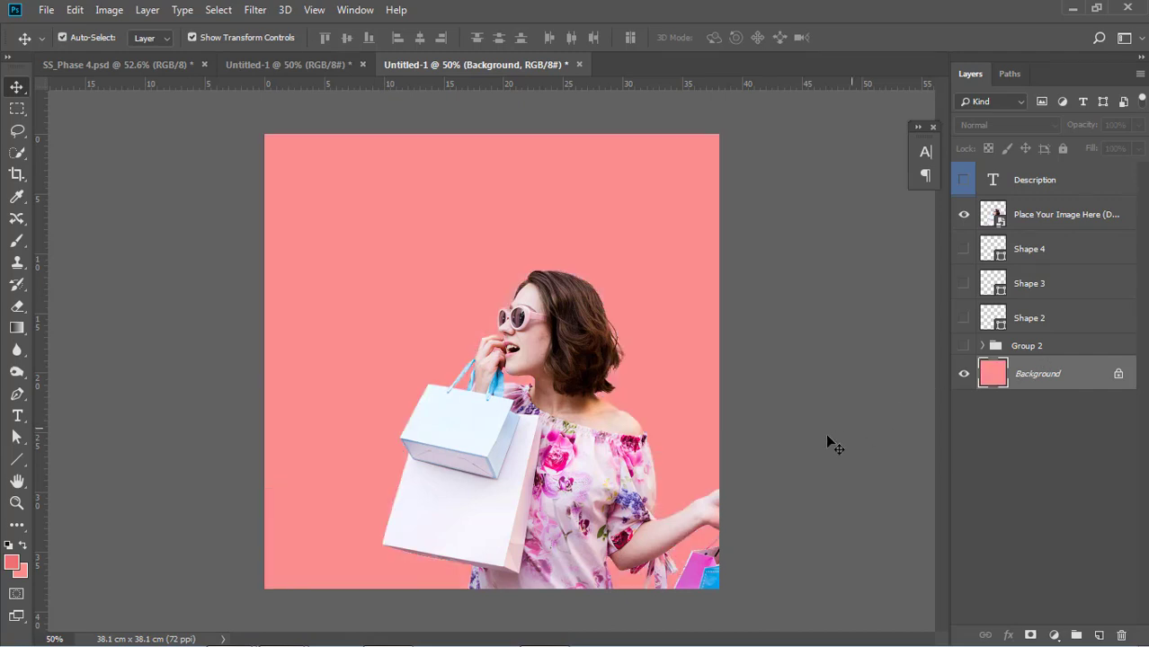
- Confirm the coral hex is fa8e8e and nudge the woman's photo slightly
{"action": "left_click", "coordinate": [124, 577]}
{"action": "left_click", "coordinate": [21, 572]}
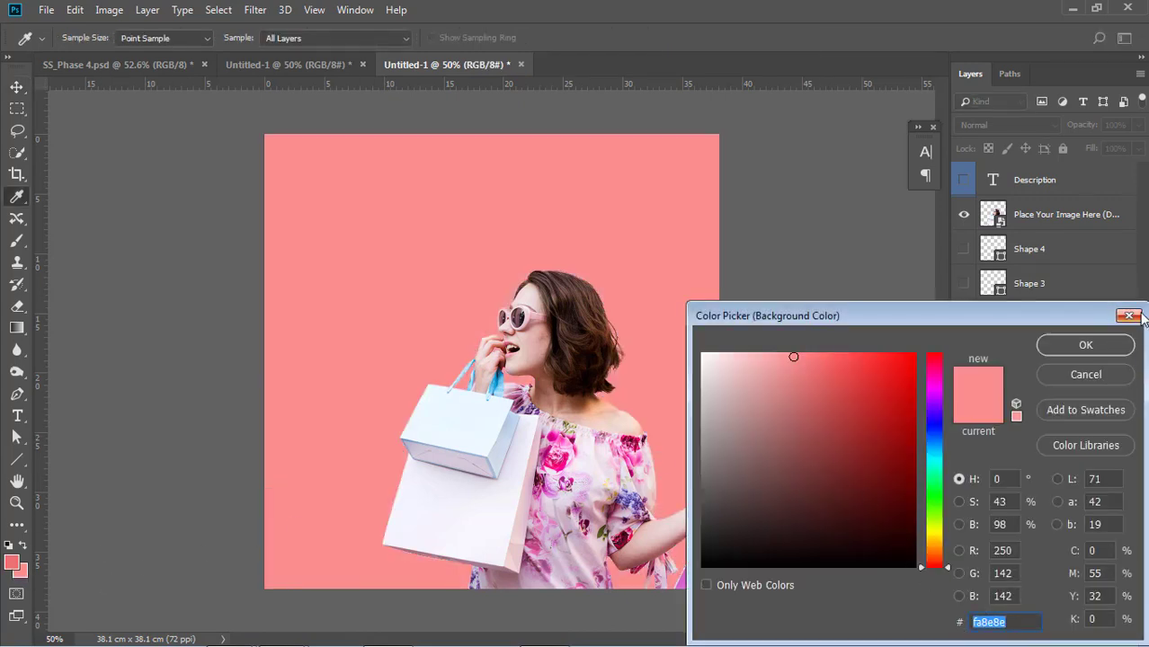
{"action": "left_click", "coordinate": [1097, 344]}
{"action": "left_click_drag", "start_coordinate": [606, 486], "coordinate": [614, 480]}
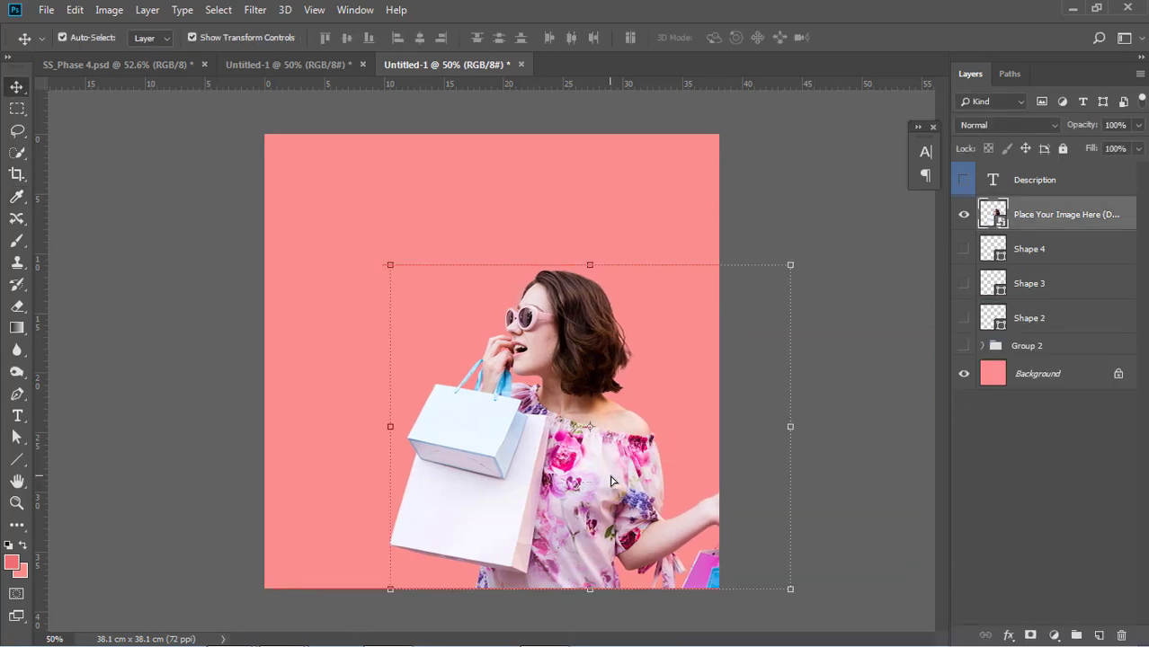
- Duplicate the woman's photo layer and rasterize the copy
{"action": "left_click", "coordinate": [606, 429]}
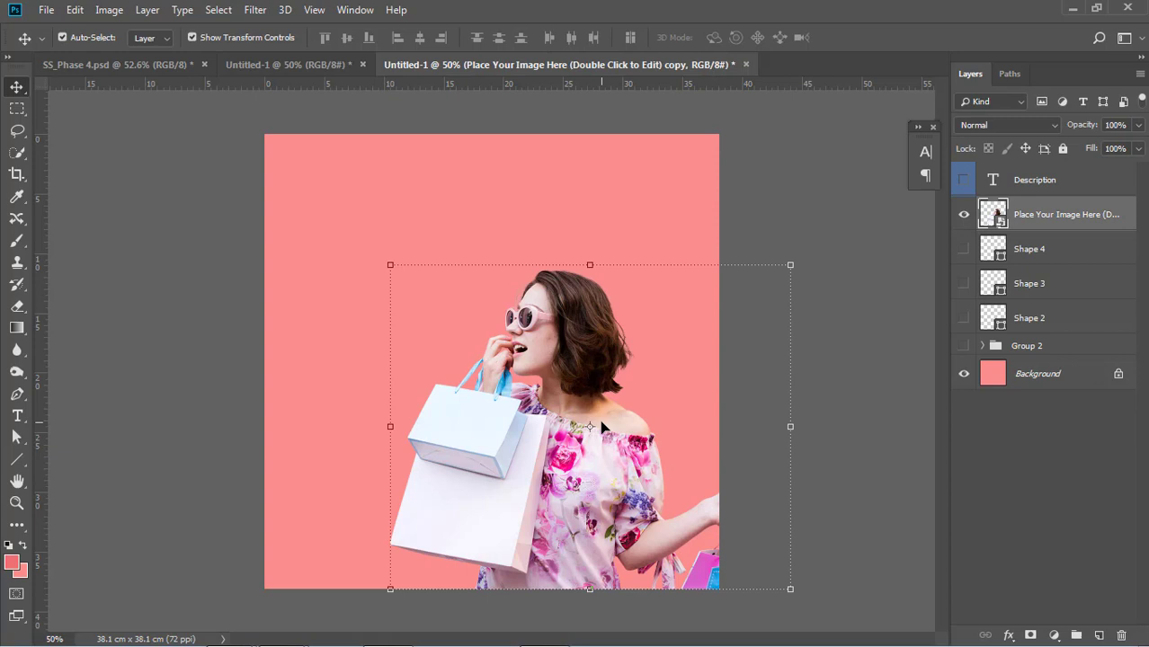
{"action": "right_click", "coordinate": [1062, 219]}
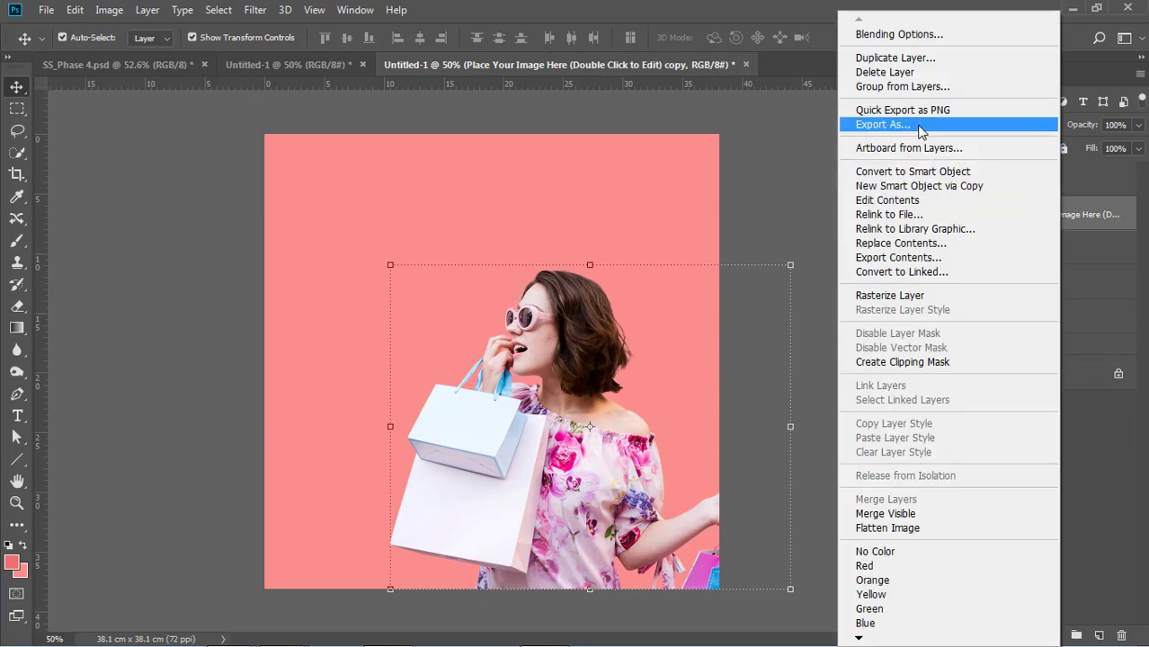
{"action": "left_click", "coordinate": [890, 57]}
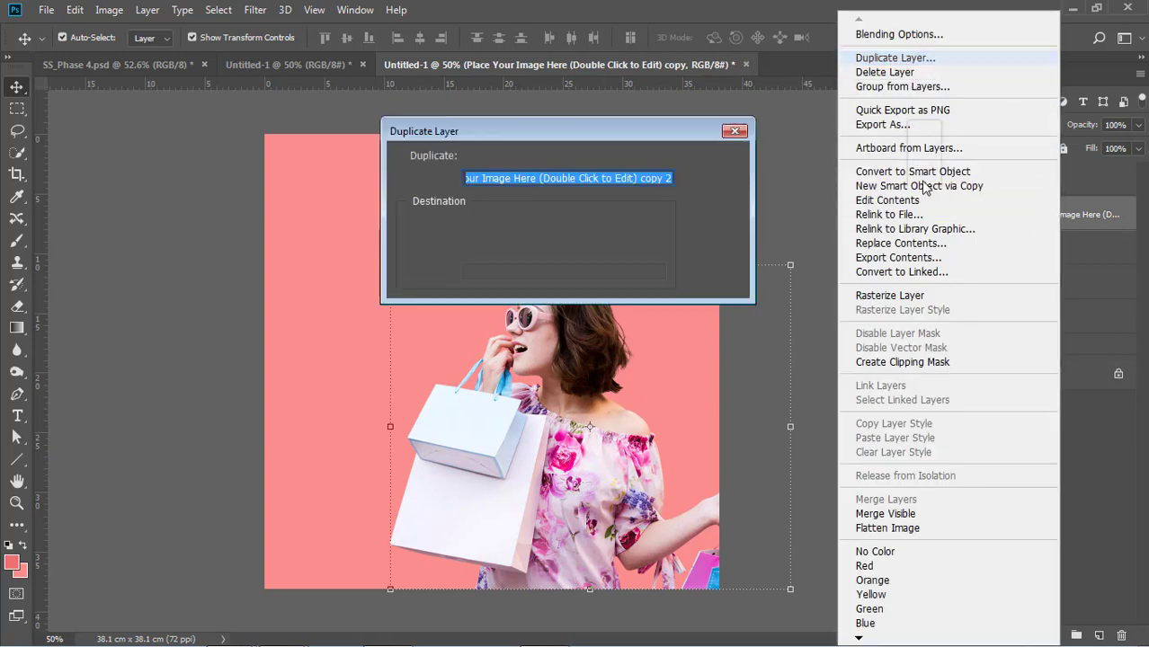
{"action": "left_click", "coordinate": [714, 161]}
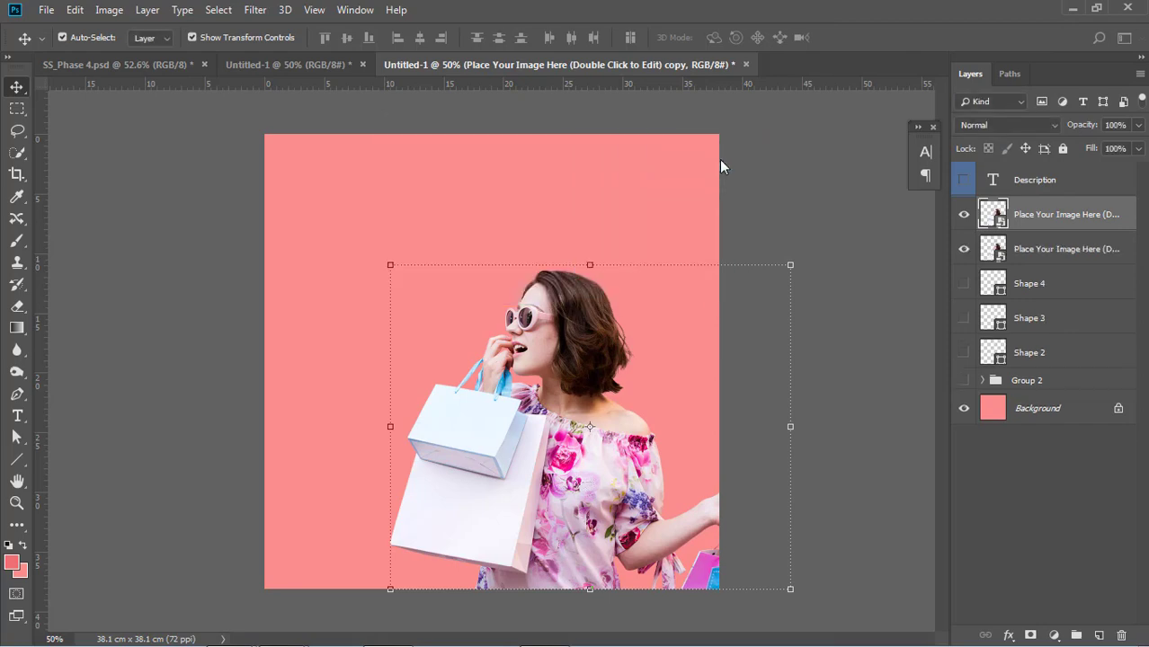
{"action": "left_click", "coordinate": [864, 240]}
{"action": "right_click", "coordinate": [1020, 217]}
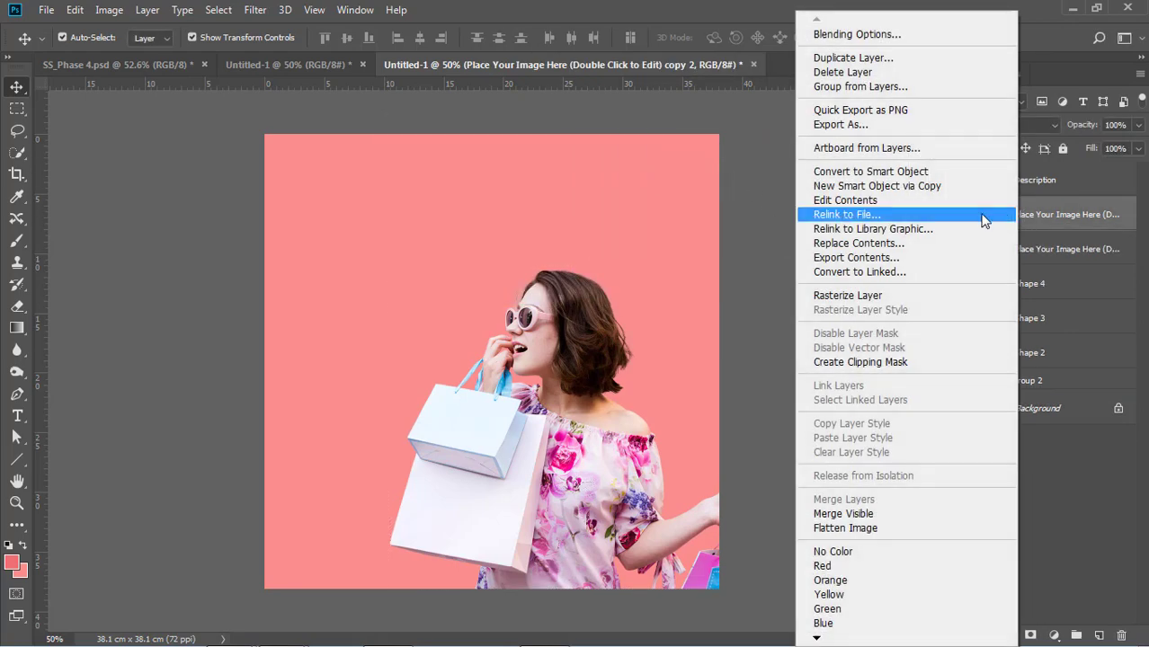
{"action": "left_click", "coordinate": [875, 295]}
{"action": "left_click", "coordinate": [872, 286]}
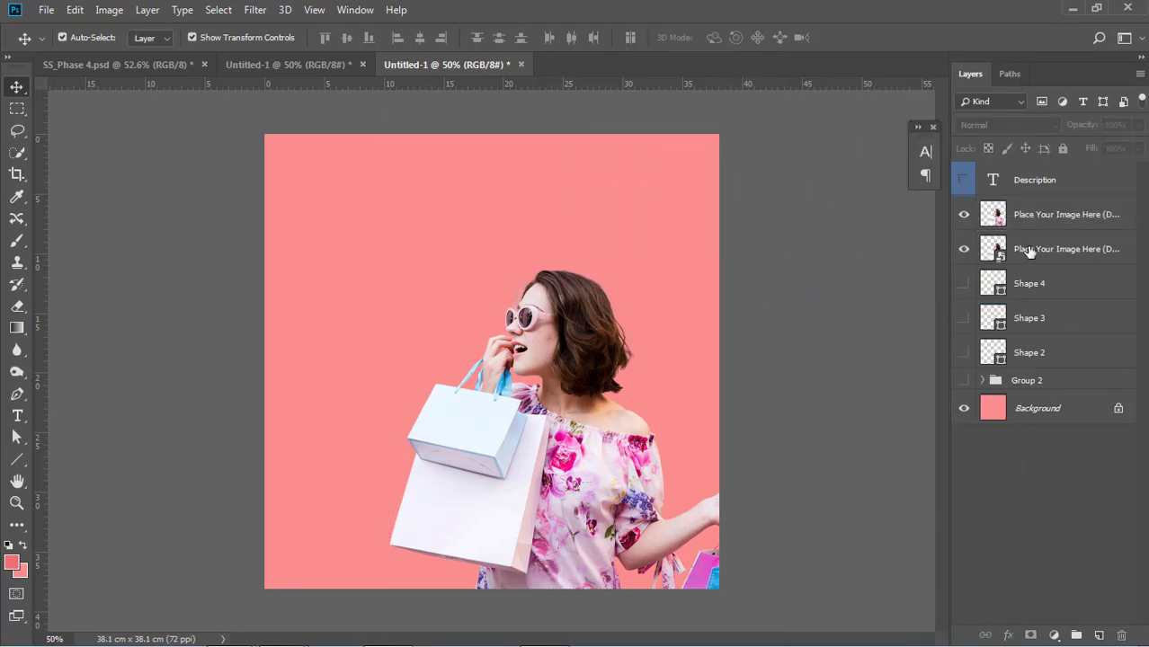
{"action": "left_click", "coordinate": [1043, 216]}
- Darken the copy to a black silhouette with Lightness -100 and place it below the original
{"action": "key", "text": "ctrl+u"}
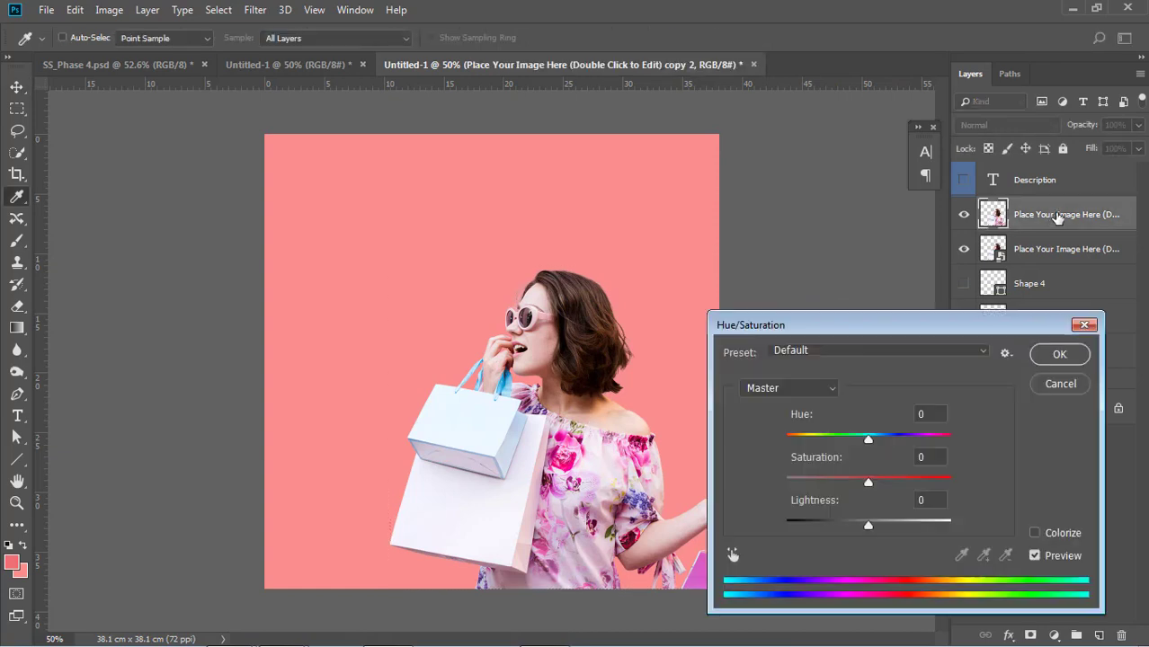
{"action": "left_click_drag", "start_coordinate": [868, 524], "coordinate": [784, 524]}
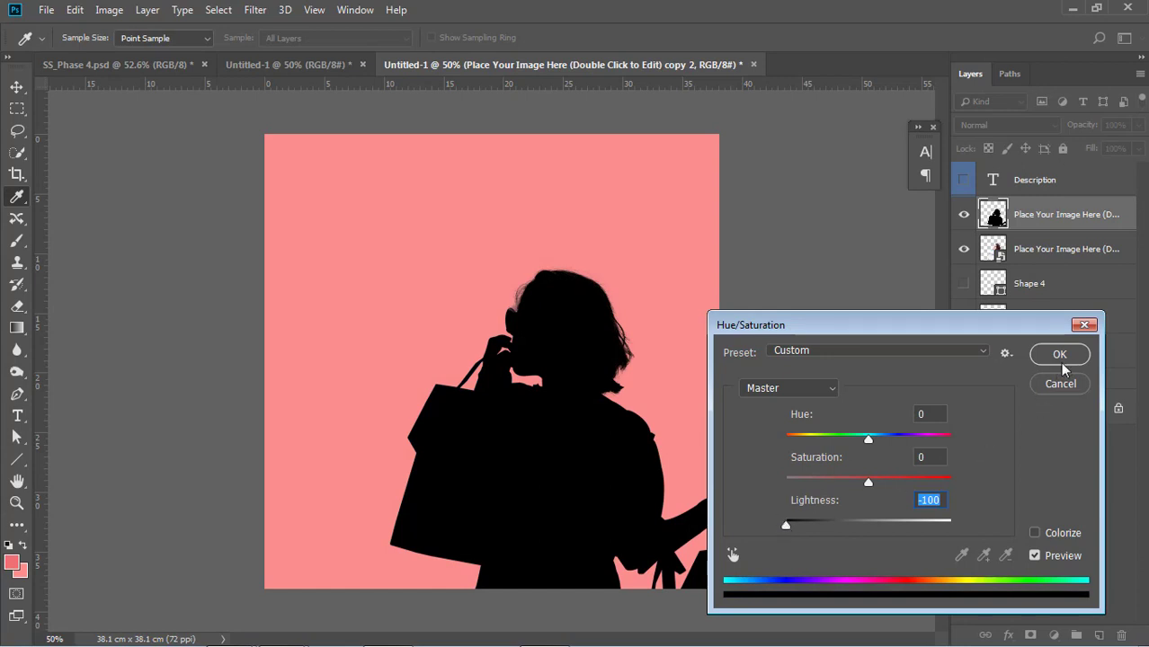
{"action": "left_click", "coordinate": [1061, 358]}
{"action": "key", "text": "v"}
{"action": "left_click_drag", "start_coordinate": [1076, 229], "coordinate": [1074, 262]}
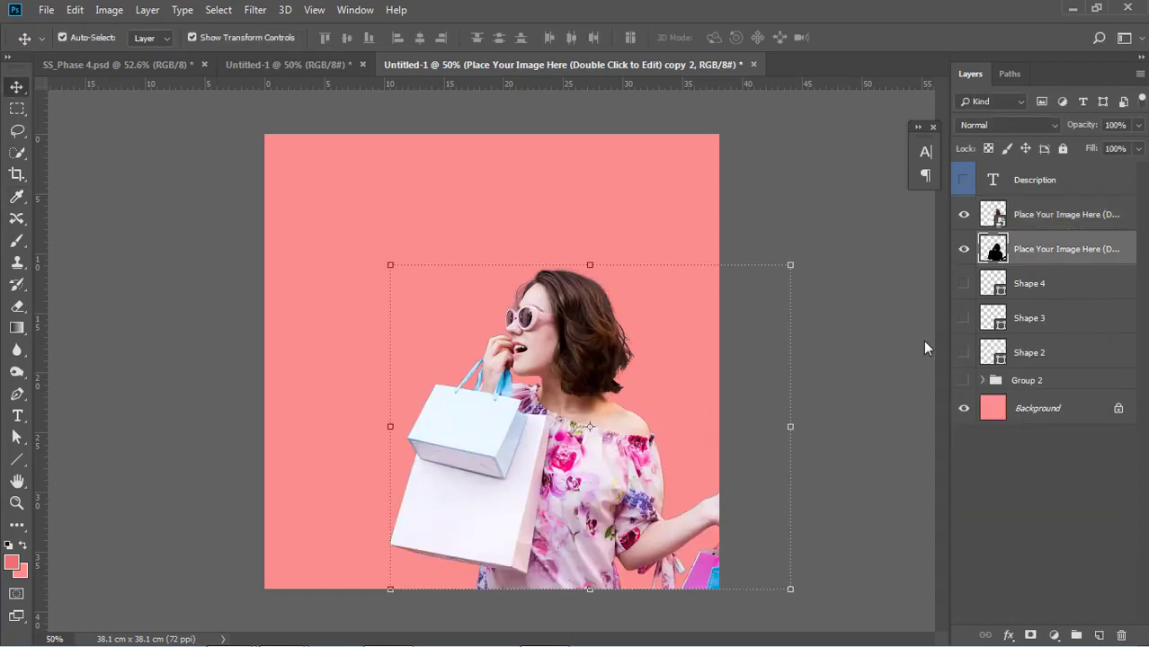
- Offset the silhouette layer right and down behind the woman
{"action": "left_click", "coordinate": [842, 361]}
{"action": "left_click", "coordinate": [1075, 258]}
{"action": "key", "text": "shift+Right"}
{"action": "key", "text": "shift+Right"}
{"action": "key", "text": "shift+Right"}
{"action": "key", "text": "shift+Right"}
{"action": "key", "text": "shift+Right"}
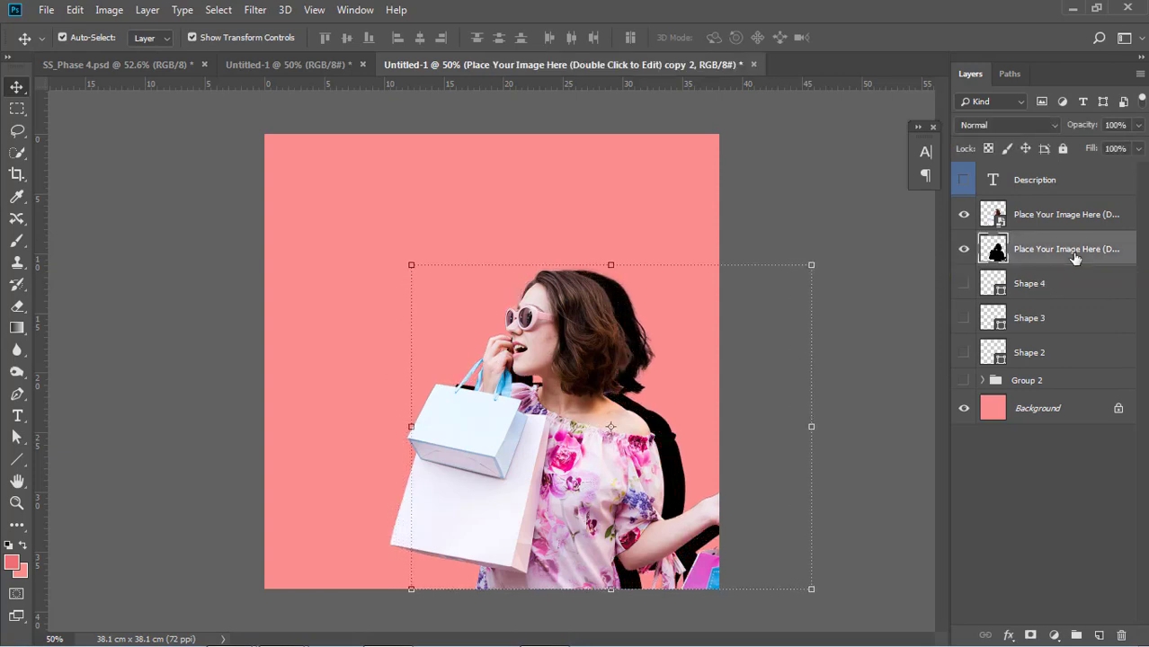
{"action": "key", "text": "shift+Right"}
{"action": "key", "text": "shift+Down"}
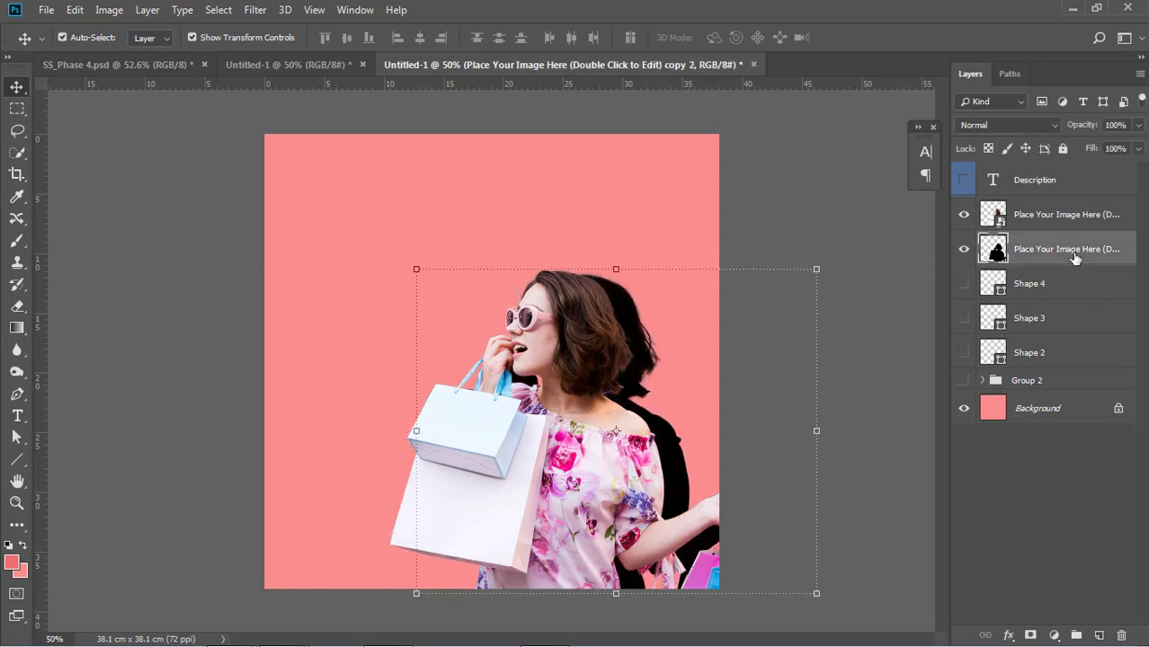
{"action": "key", "text": "Right"}
{"action": "key", "text": "Right"}
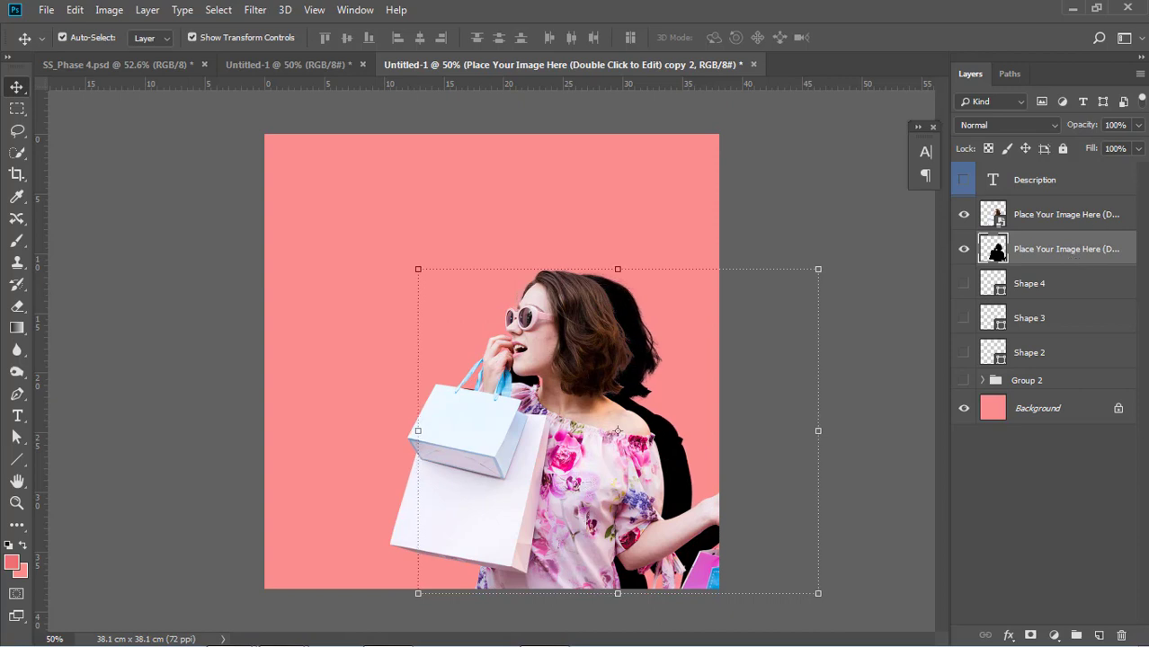
{"action": "left_click", "coordinate": [879, 251]}
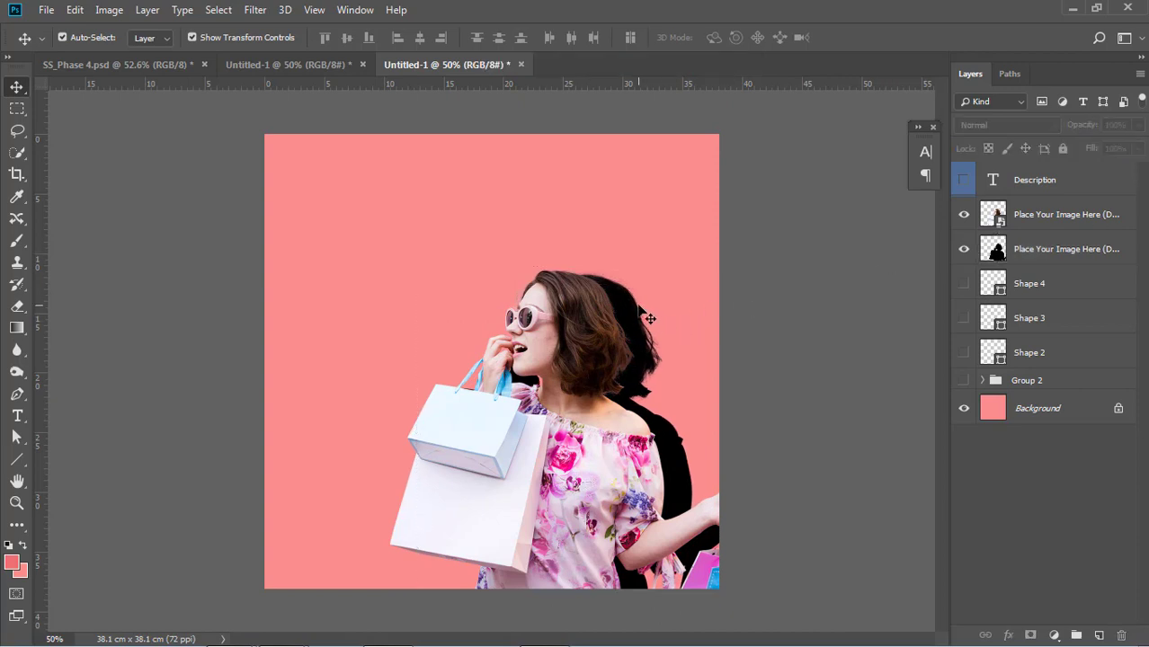
{"action": "left_click", "coordinate": [643, 314]}
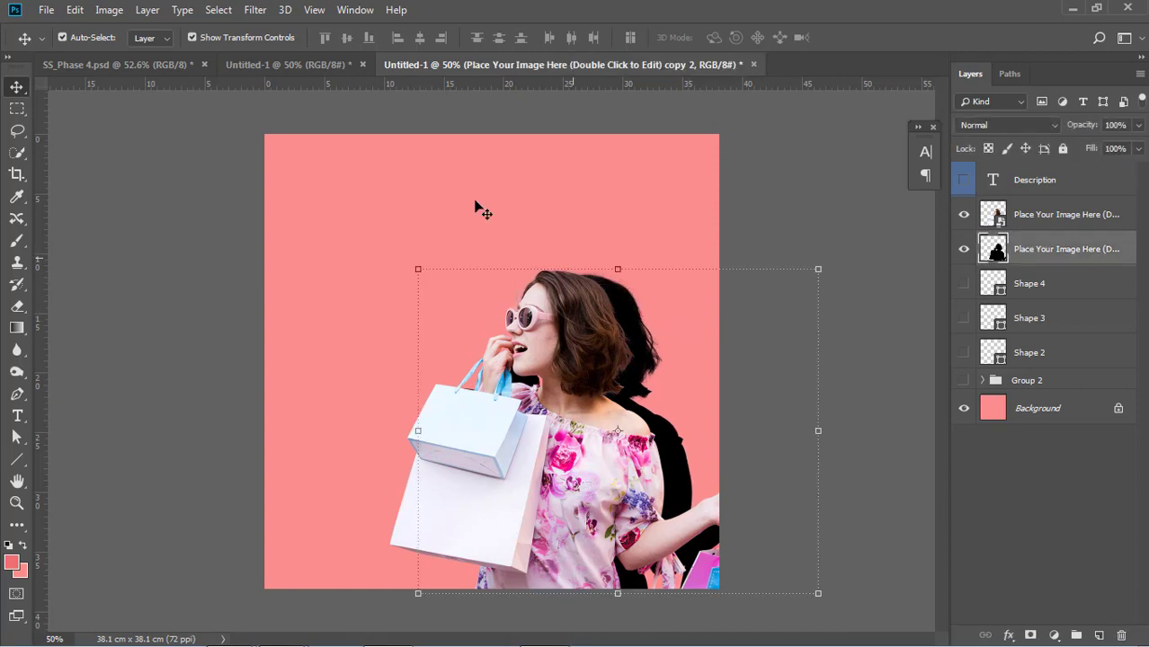
- Soften the silhouette with a 7.2 px Gaussian Blur
{"action": "left_click", "coordinate": [255, 10]}
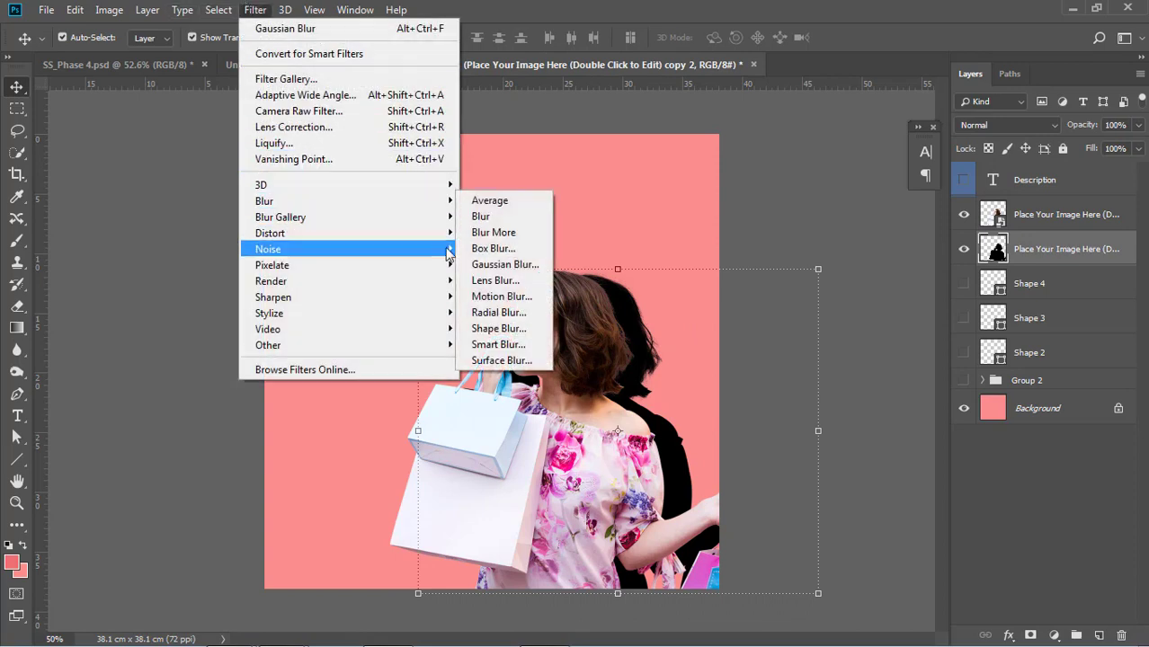
{"action": "left_click", "coordinate": [492, 265]}
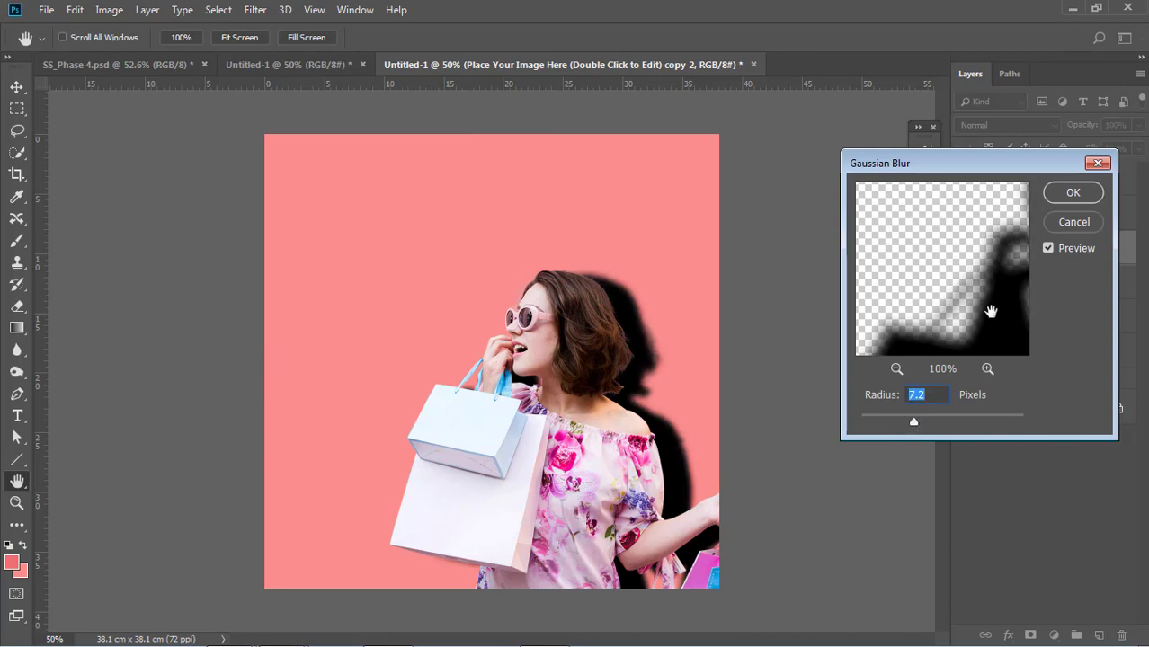
{"action": "left_click", "coordinate": [1072, 193]}
- Lower the shadow layer's opacity and fine-tune its offset behind the woman
{"action": "left_click", "coordinate": [1137, 125]}
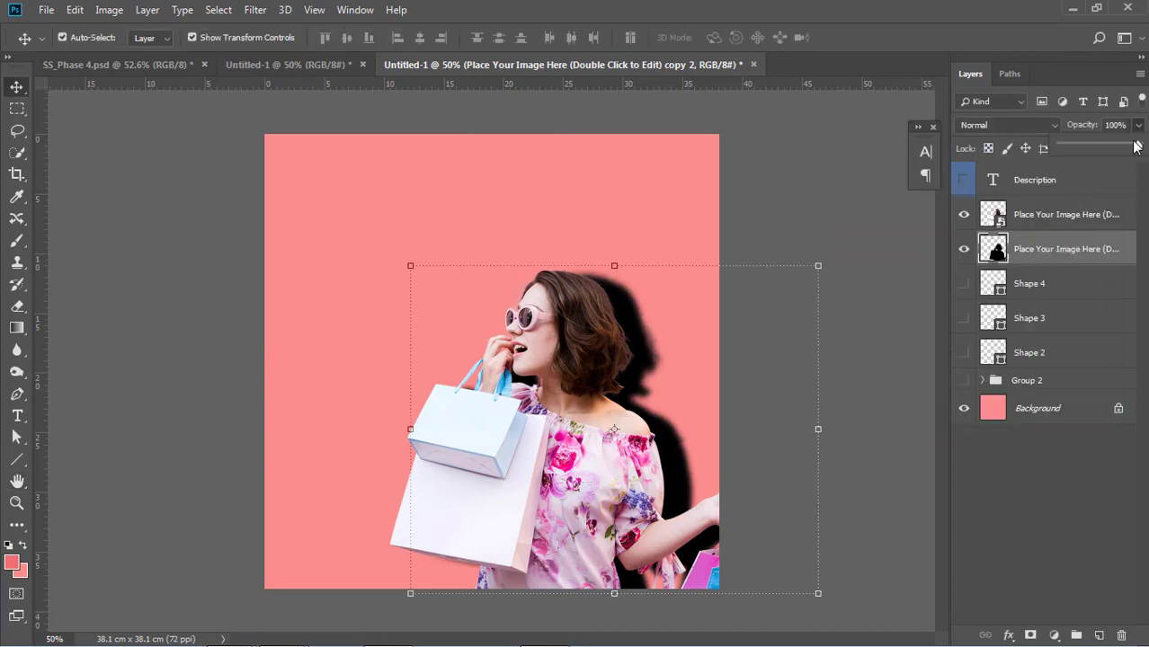
{"action": "left_click_drag", "start_coordinate": [1094, 146], "coordinate": [1085, 147]}
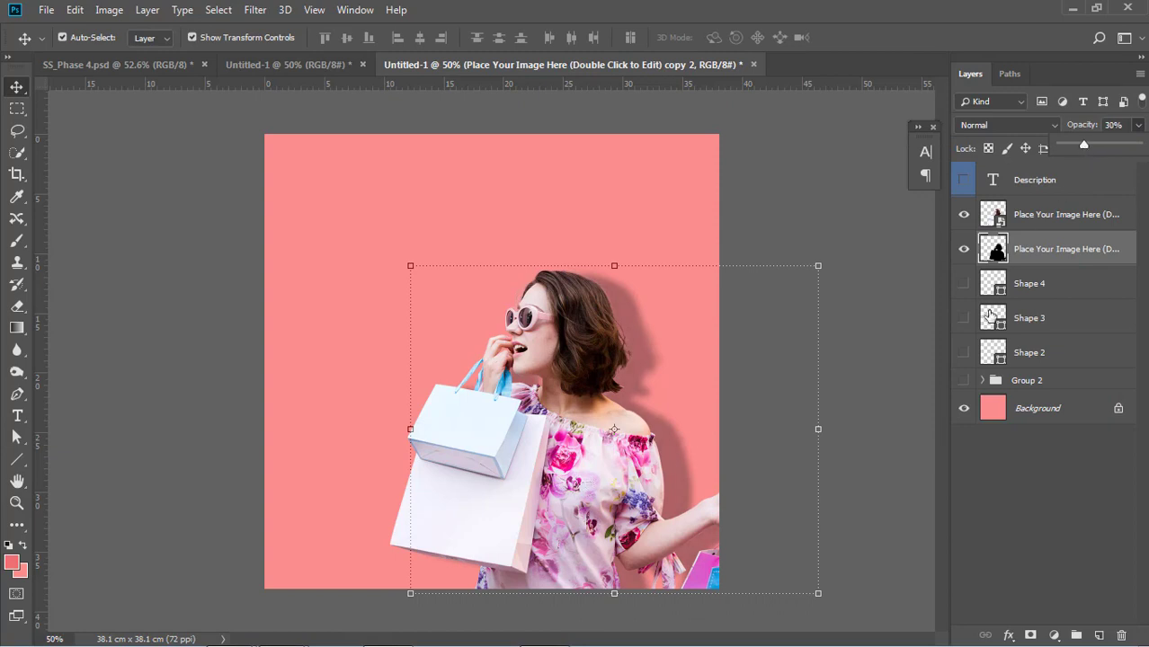
{"action": "left_click", "coordinate": [859, 353]}
{"action": "left_click_drag", "start_coordinate": [636, 323], "coordinate": [638, 328]}
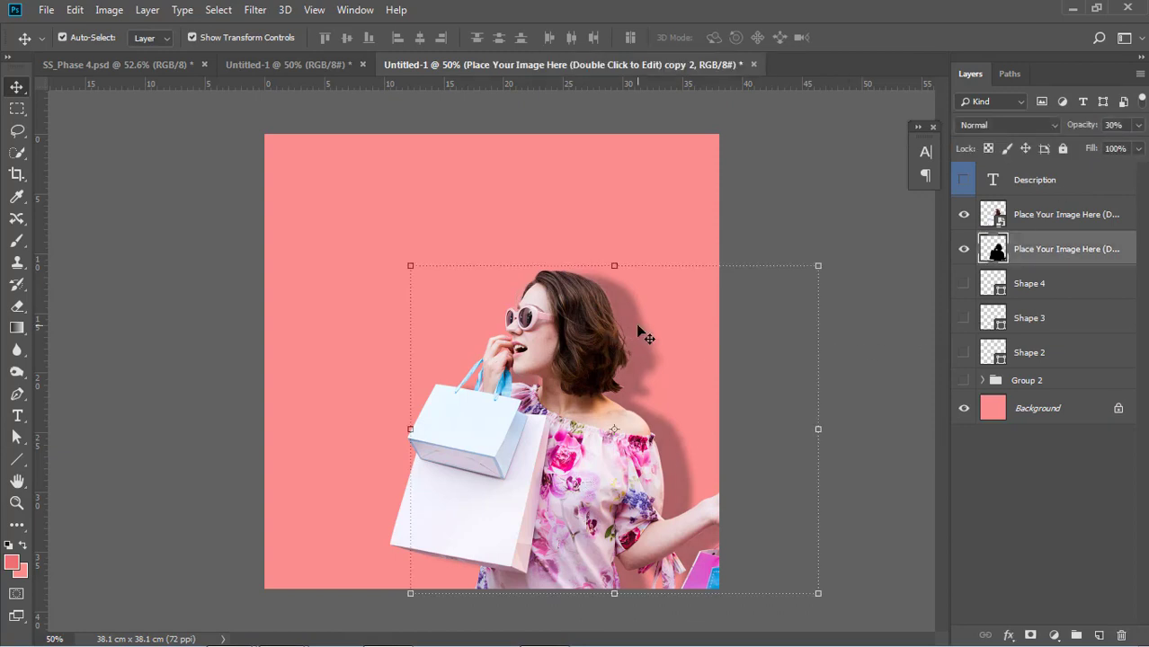
{"action": "key", "text": "shift+Left"}
{"action": "key", "text": "shift+Left"}
{"action": "key", "text": "shift+Left"}
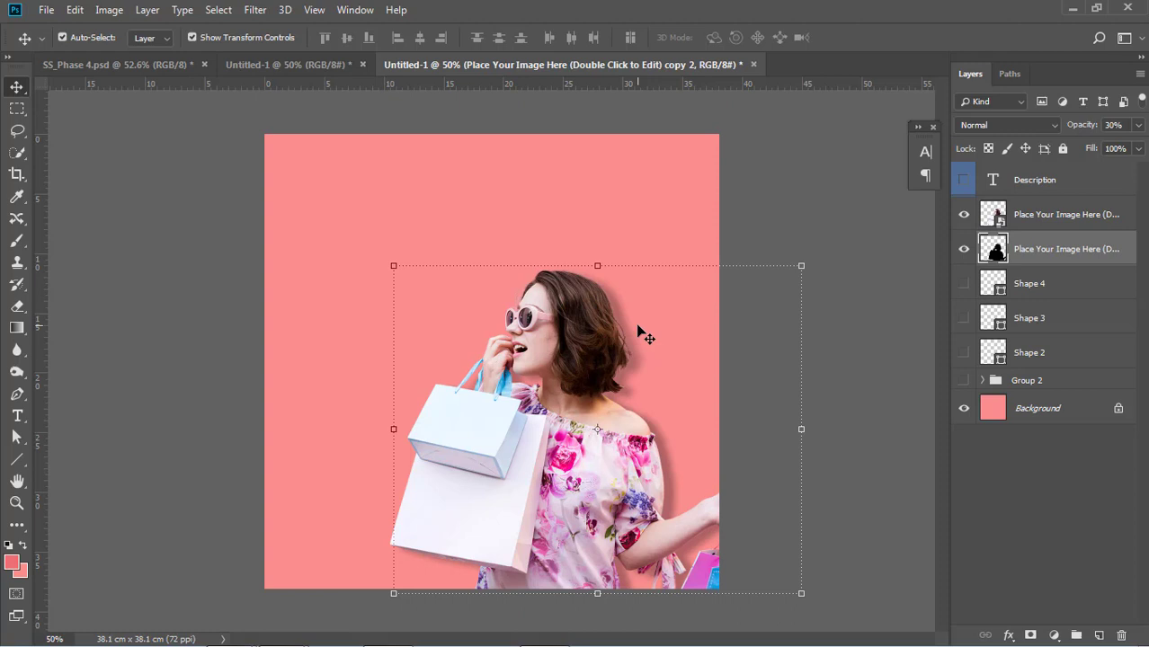
{"action": "key", "text": "shift+Down"}
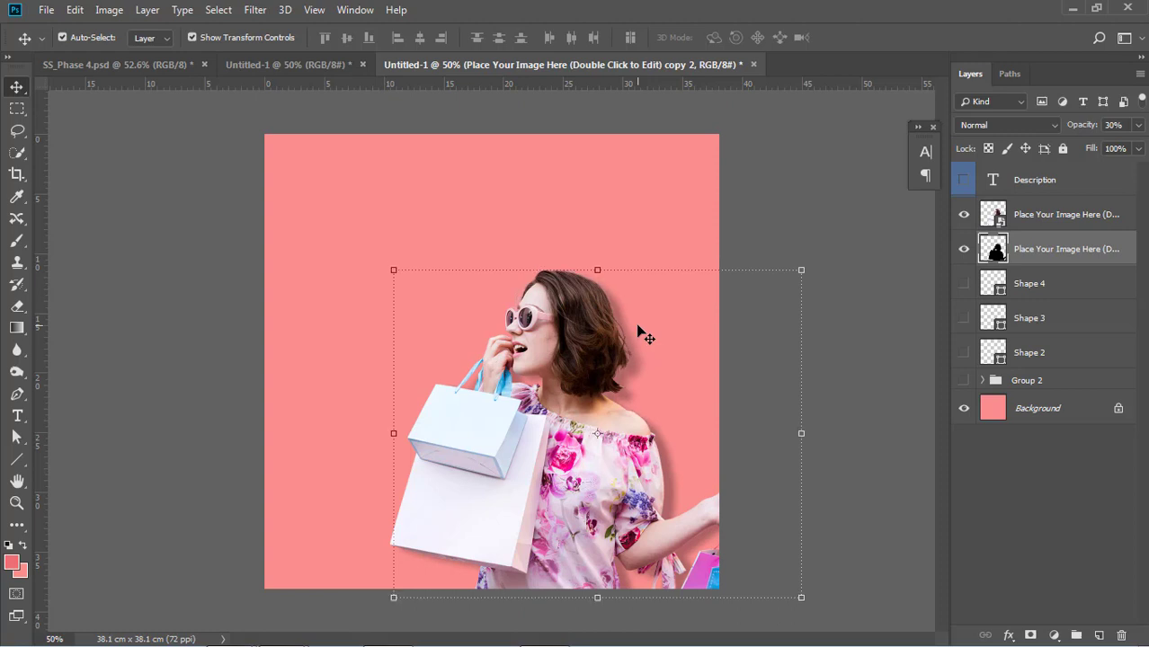
{"action": "key", "text": "shift+Right"}
{"action": "key", "text": "shift+Right"}
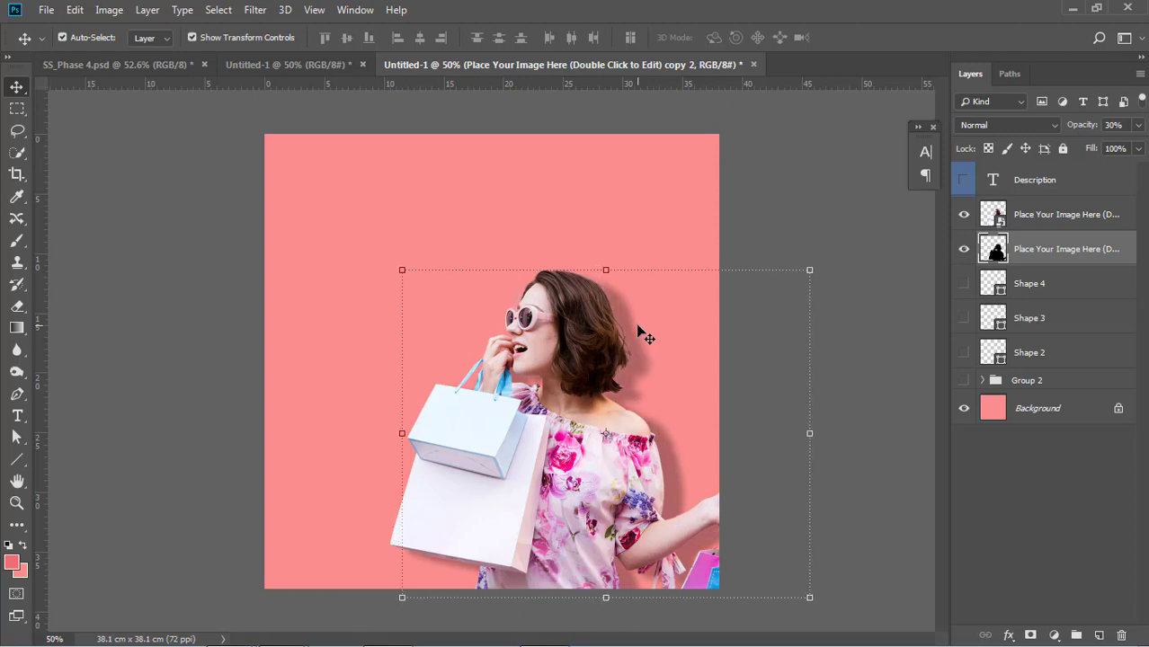
{"action": "key", "text": "Up"}
{"action": "key", "text": "Up"}
{"action": "key", "text": "Up"}
{"action": "key", "text": "Up"}
{"action": "key", "text": "Up"}
{"action": "key", "text": "Right"}
{"action": "key", "text": "Right"}
{"action": "key", "text": "Right"}
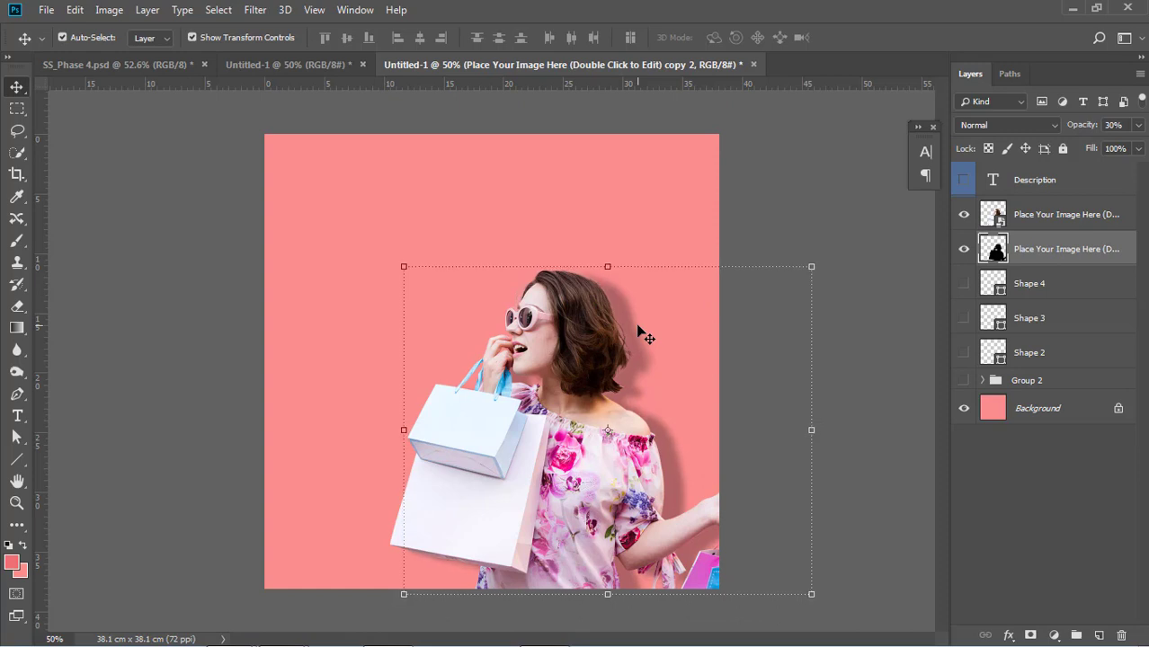
{"action": "key", "text": "Up"}
{"action": "key", "text": "Up"}
{"action": "key", "text": "Up"}
{"action": "key", "text": "Right"}
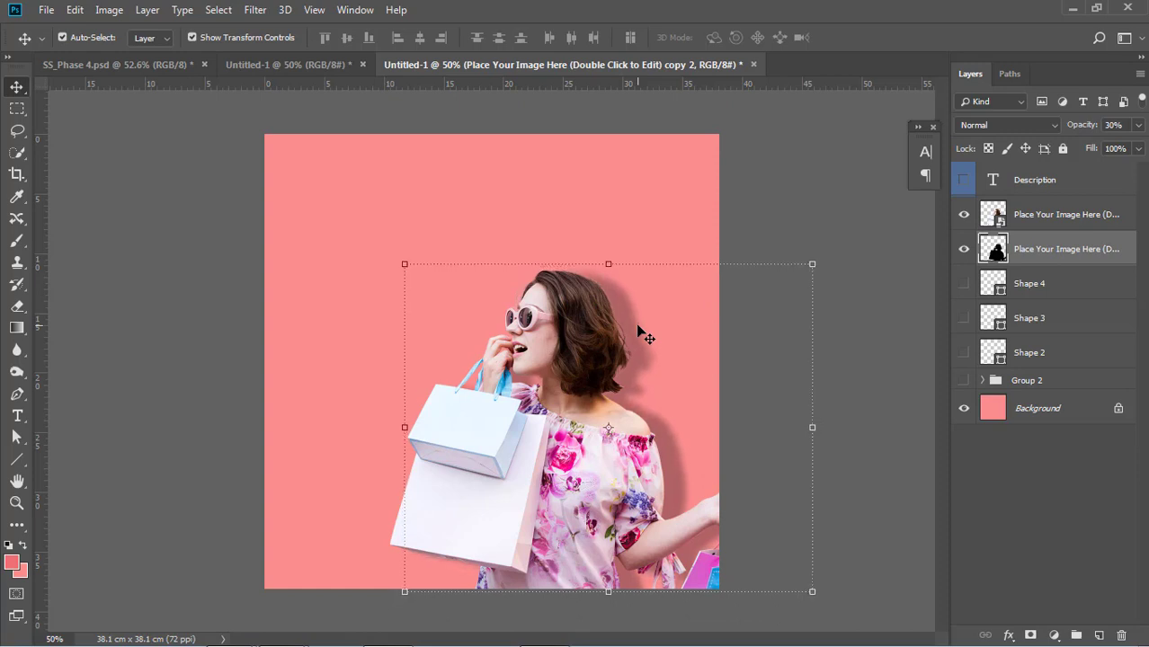
- Set the shadow layer's opacity to 20% and review the faint result
{"action": "left_click", "coordinate": [1139, 125]}
{"action": "left_click_drag", "start_coordinate": [1085, 143], "coordinate": [1074, 143]}
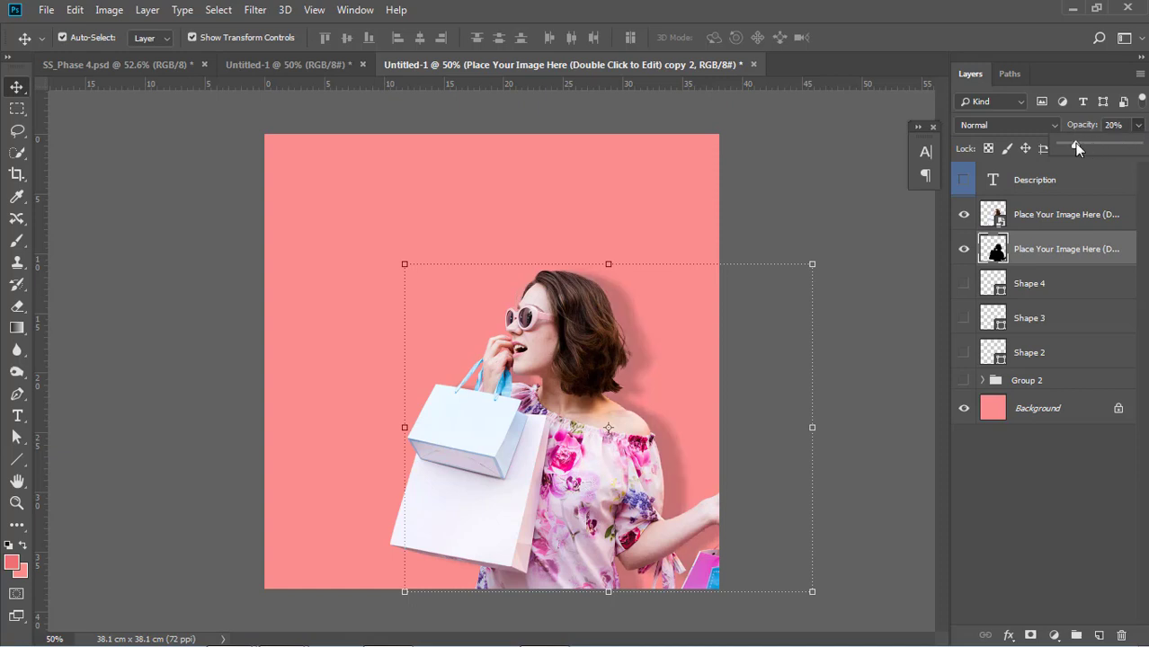
{"action": "left_click", "coordinate": [855, 388]}
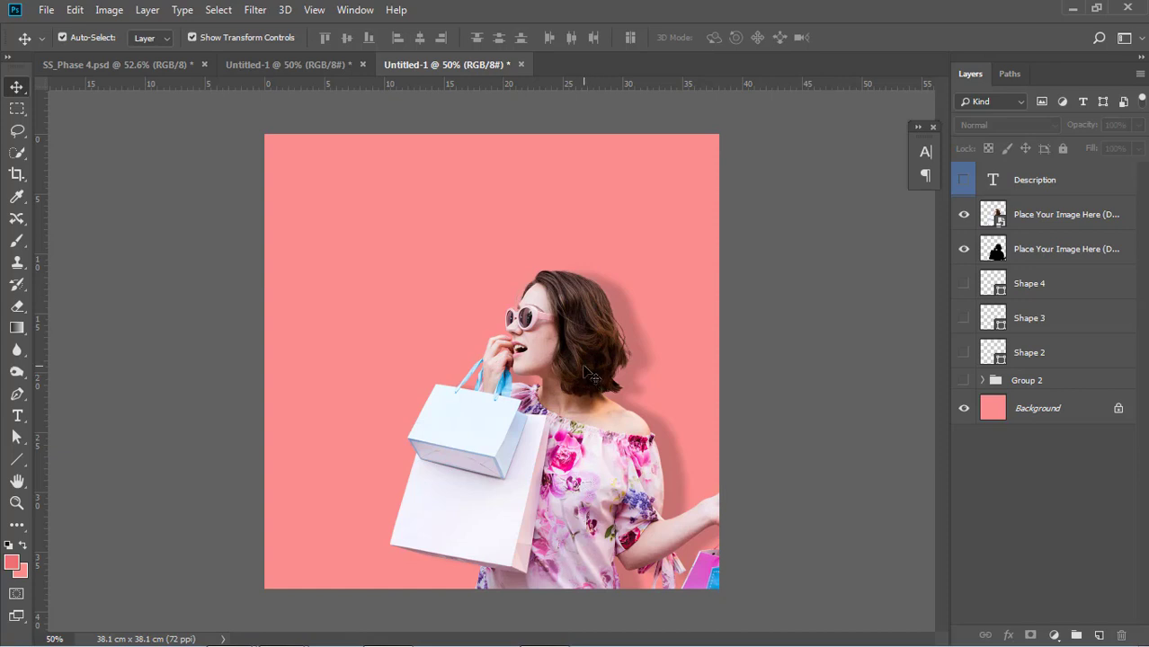
{"action": "left_click", "coordinate": [636, 316]}
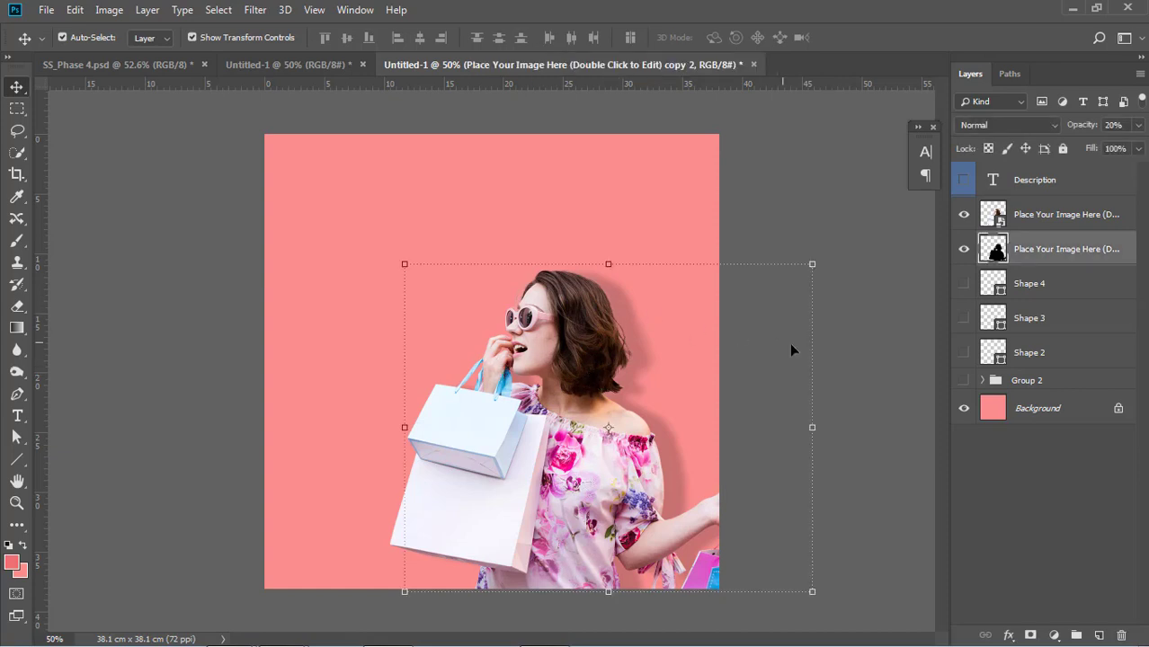
{"action": "left_click", "coordinate": [854, 380]}
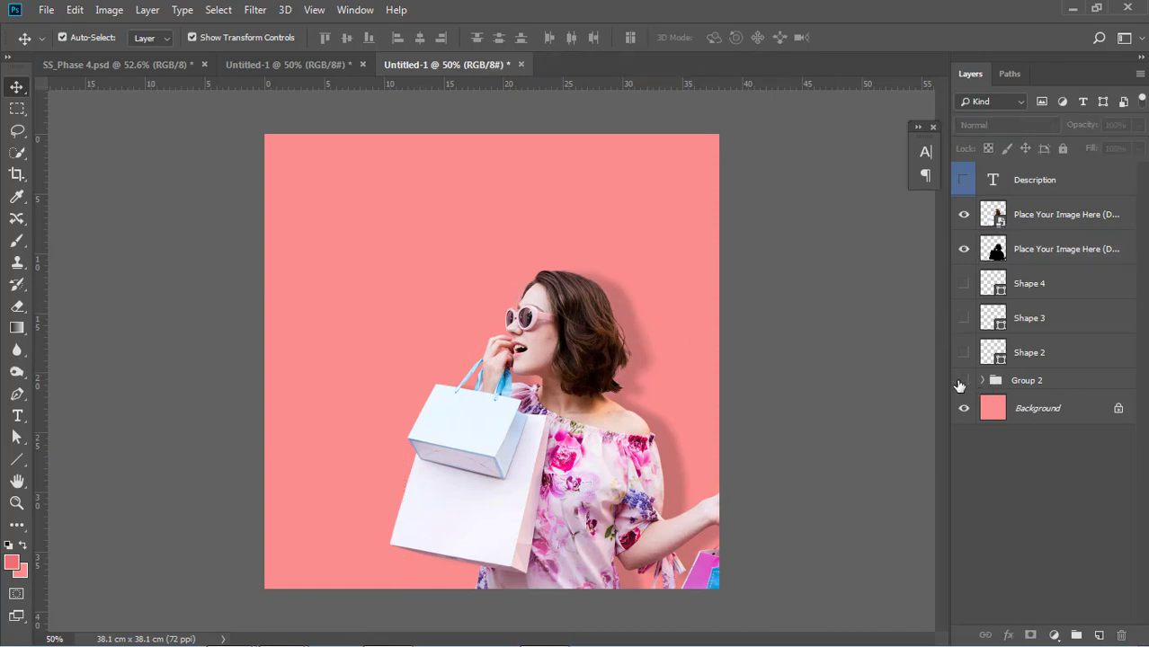
- Make Group 2 visible, drag the FASHION PARK logo top-right, and collapse the group
{"action": "left_click", "coordinate": [961, 381]}
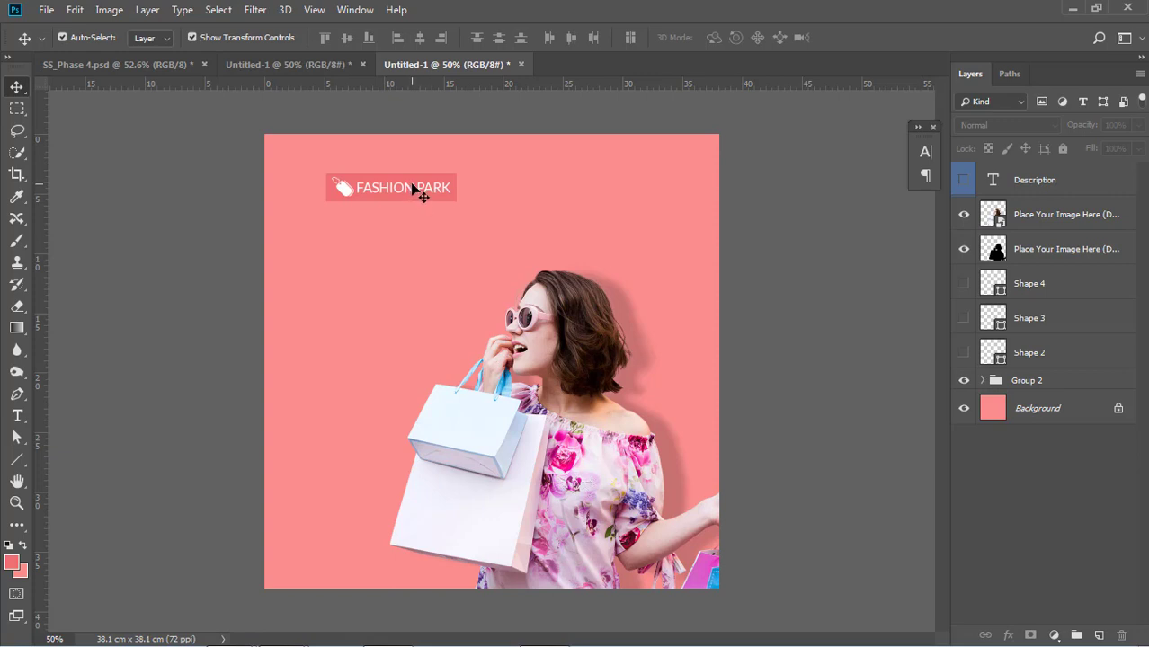
{"action": "left_click_drag", "start_coordinate": [413, 187], "coordinate": [655, 168]}
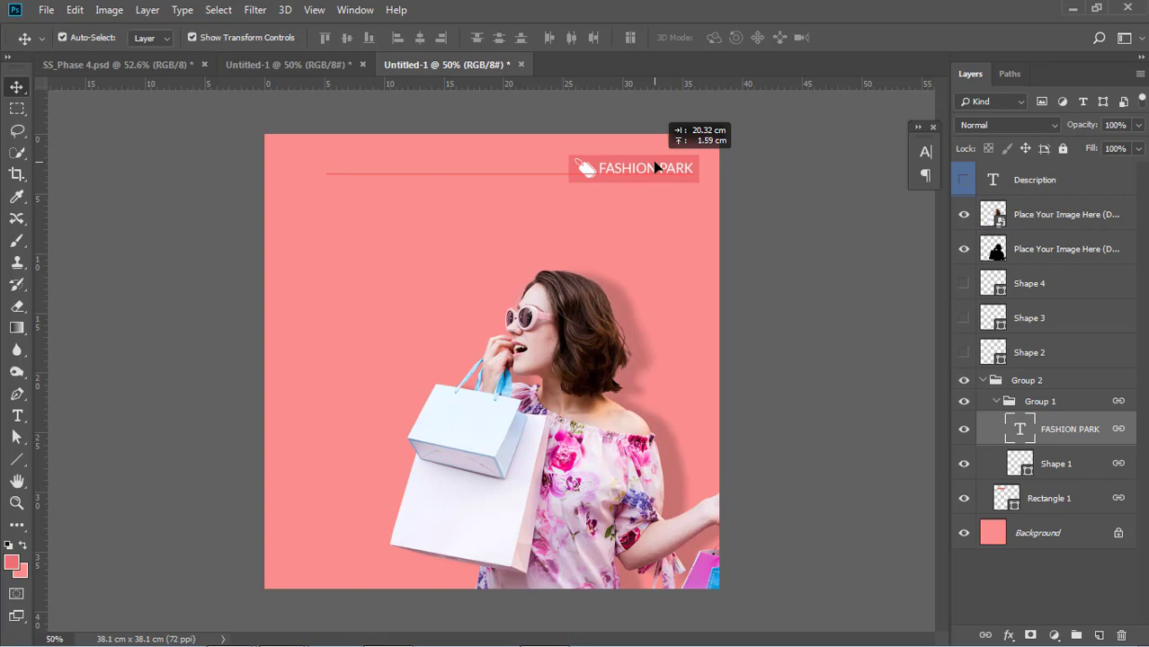
{"action": "left_click", "coordinate": [786, 240]}
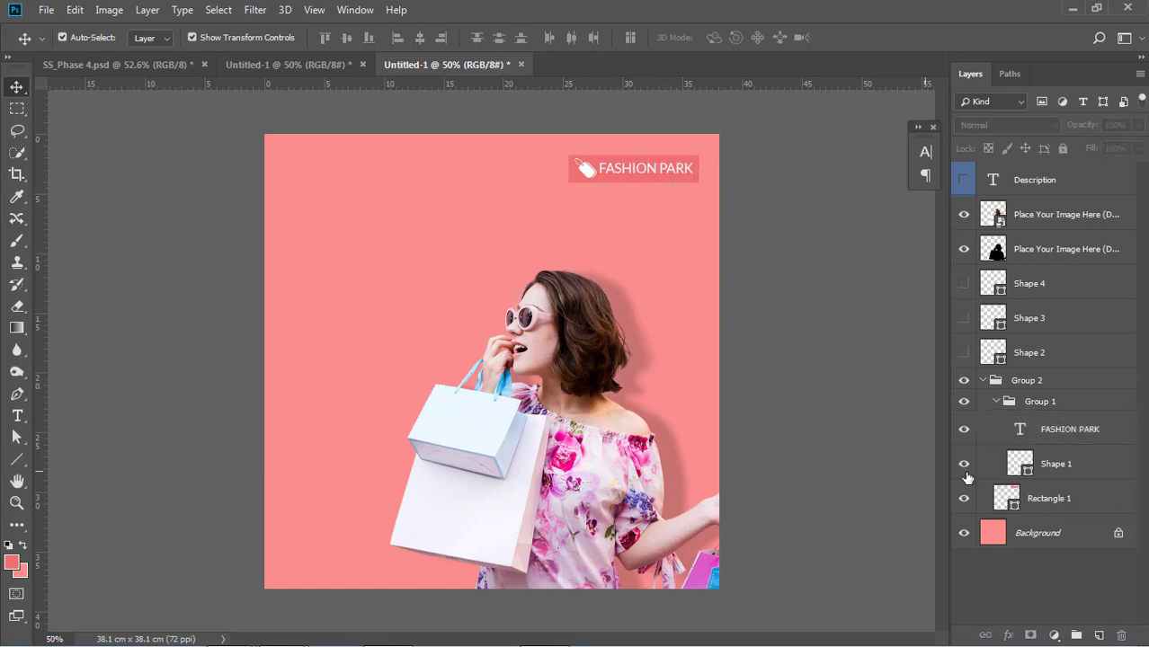
{"action": "left_click", "coordinate": [981, 380]}
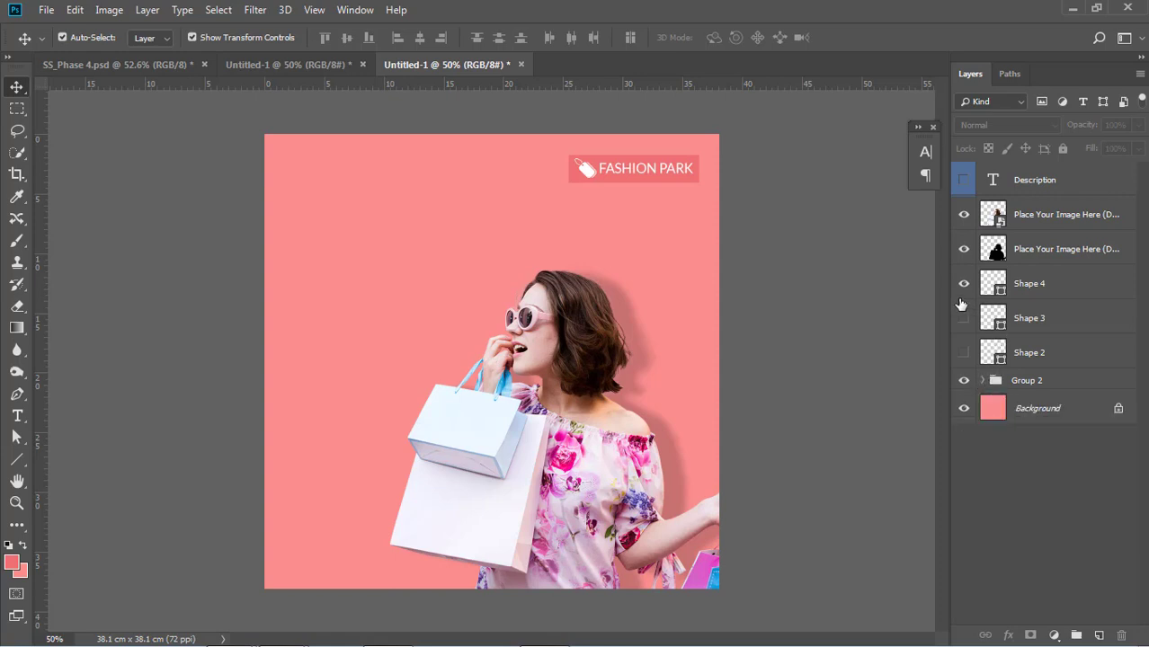
- Show Shape 2–4 and move the Pinterest, Twitter and Facebook icons to the bottom-left corner
{"action": "left_click_drag", "start_coordinate": [963, 283], "coordinate": [964, 352]}
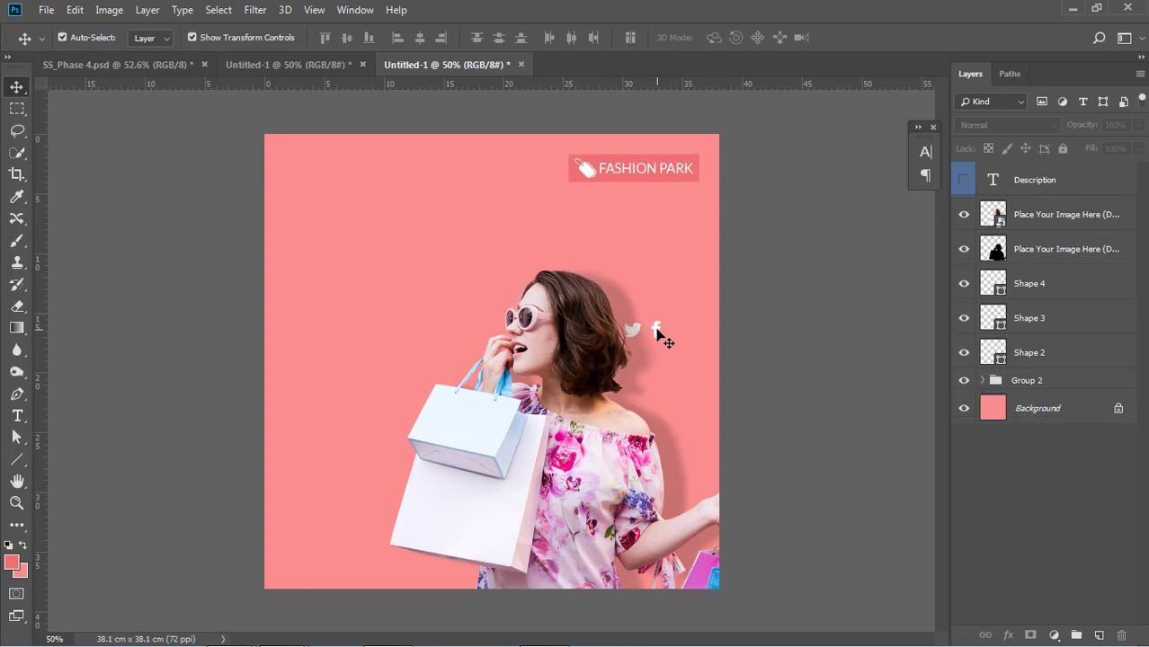
{"action": "left_click_drag", "start_coordinate": [659, 329], "coordinate": [639, 288]}
{"action": "left_click", "coordinate": [902, 360]}
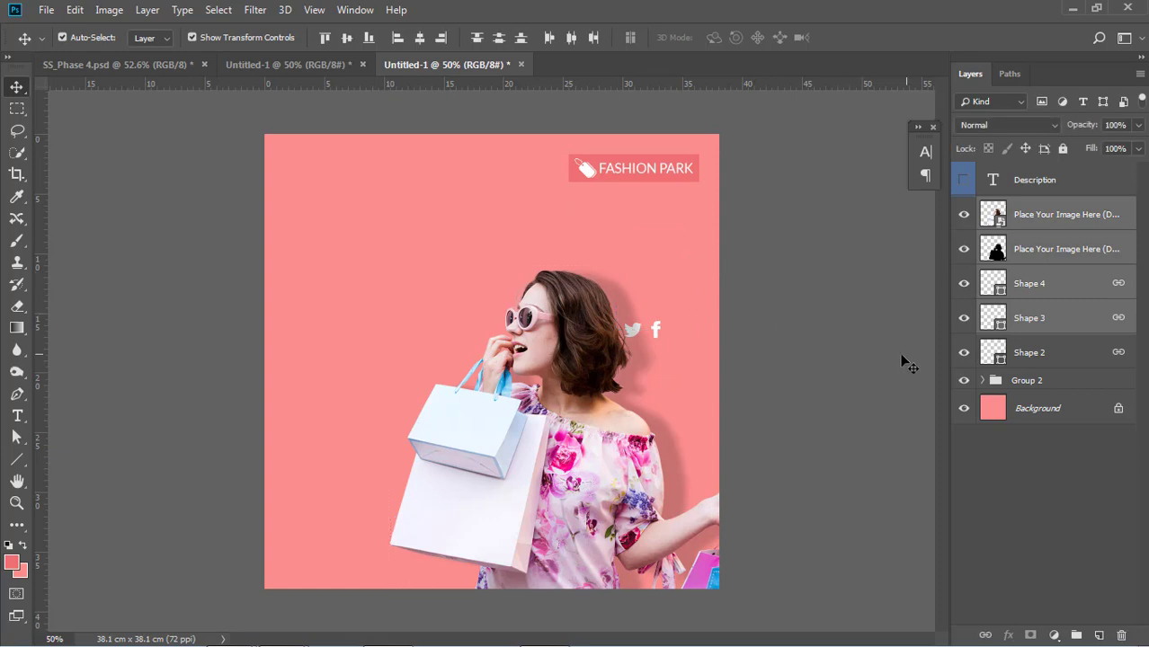
{"action": "left_click", "coordinate": [659, 330]}
{"action": "left_click_drag", "start_coordinate": [658, 332], "coordinate": [344, 562]}
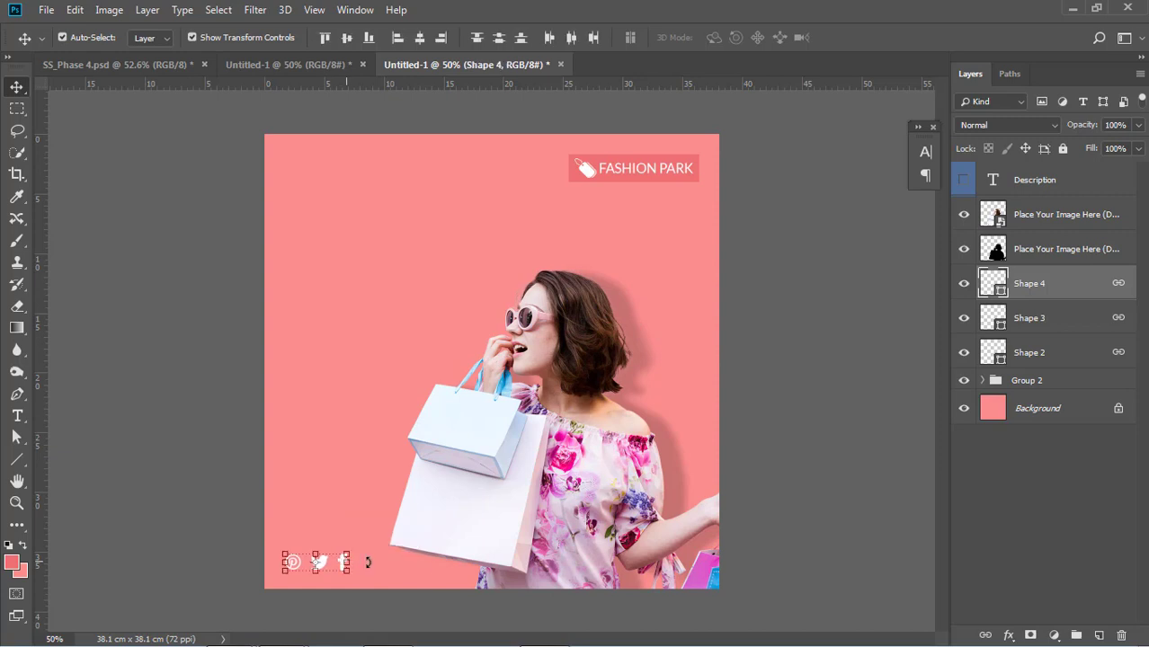
{"action": "left_click", "coordinate": [795, 499]}
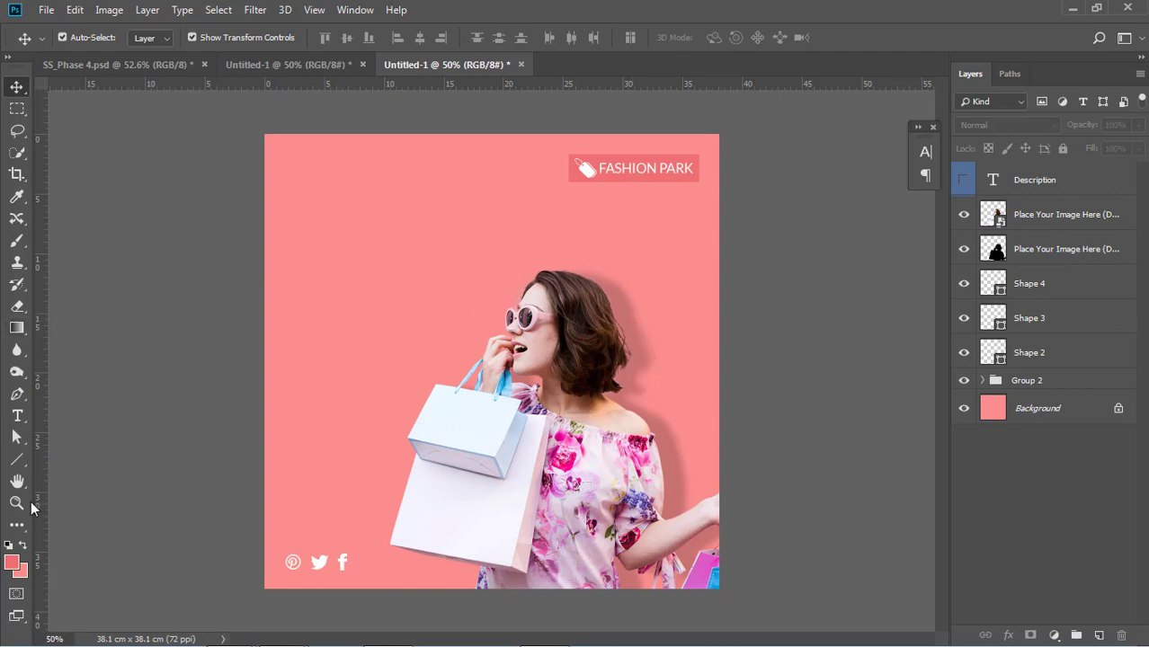
{"action": "left_click", "coordinate": [17, 459]}
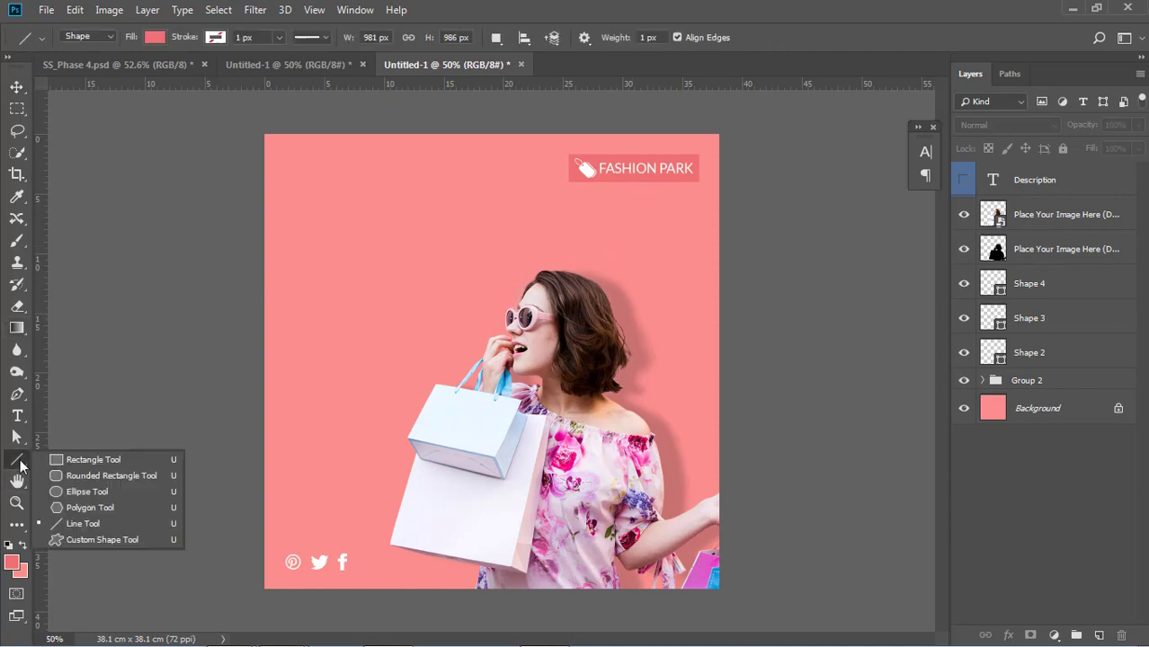
- Draw a large circle at the top-left, shift it up-left, and enlarge it to about 108%
{"action": "left_click", "coordinate": [99, 492]}
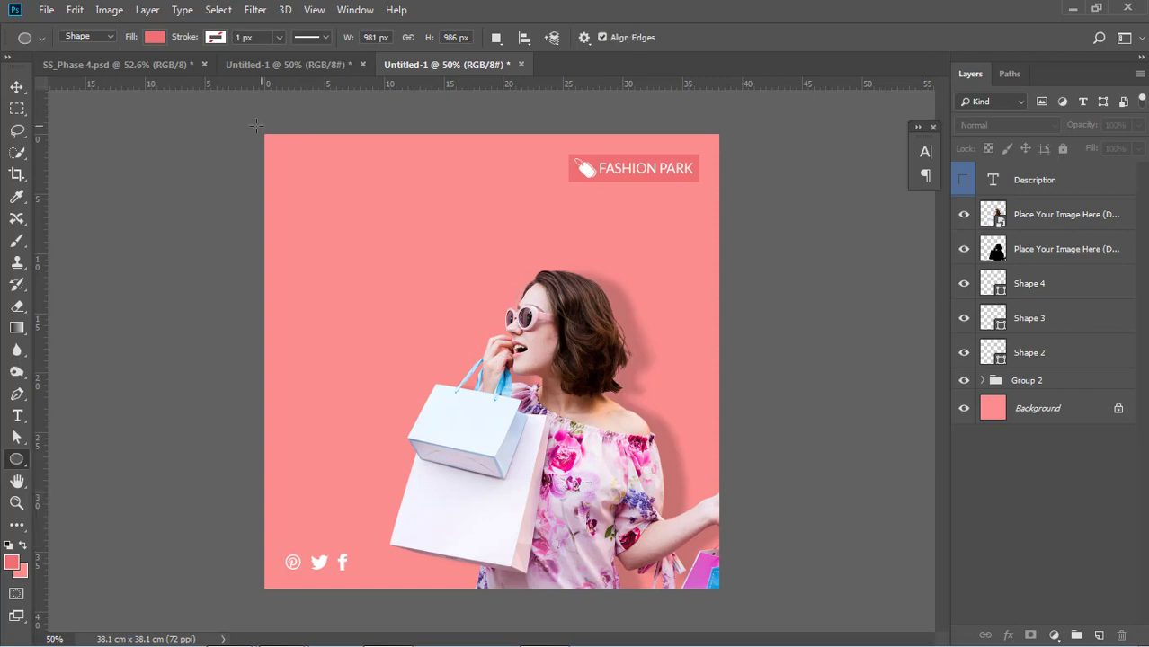
{"action": "mouse_move", "coordinate": [256, 125]}
{"action": "left_mouse_down"}
{"action": "mouse_move", "coordinate": [635, 407]}
{"action": "mouse_move", "coordinate": [692, 432]}
{"action": "left_mouse_up"}
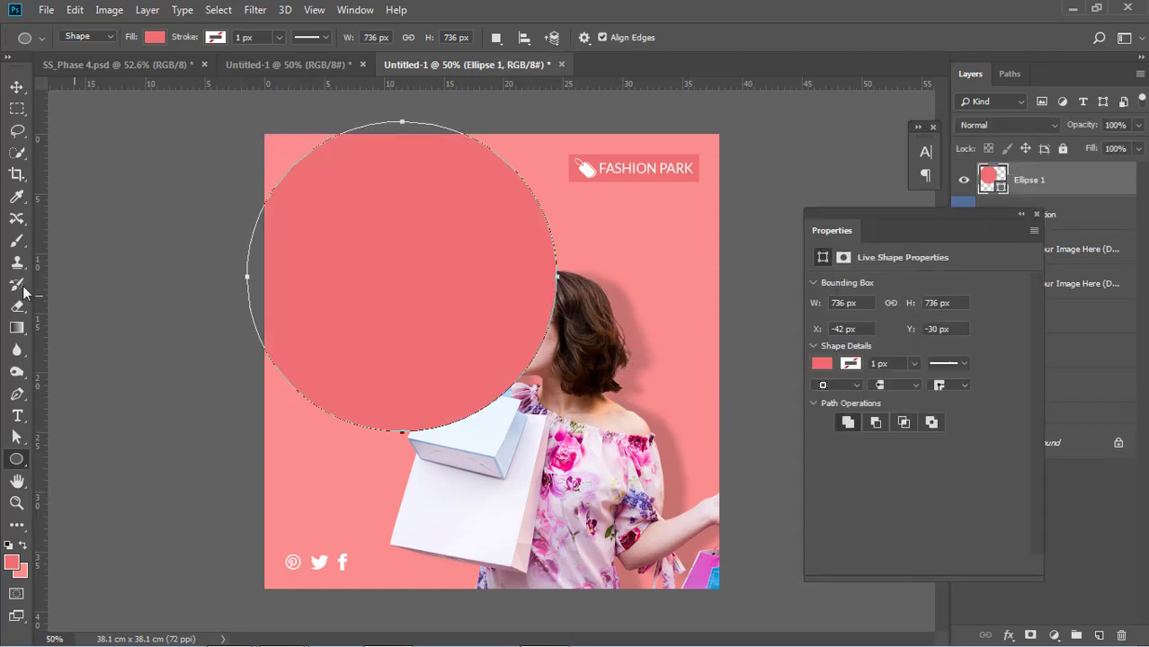
{"action": "left_click", "coordinate": [17, 86]}
{"action": "left_click", "coordinate": [185, 303]}
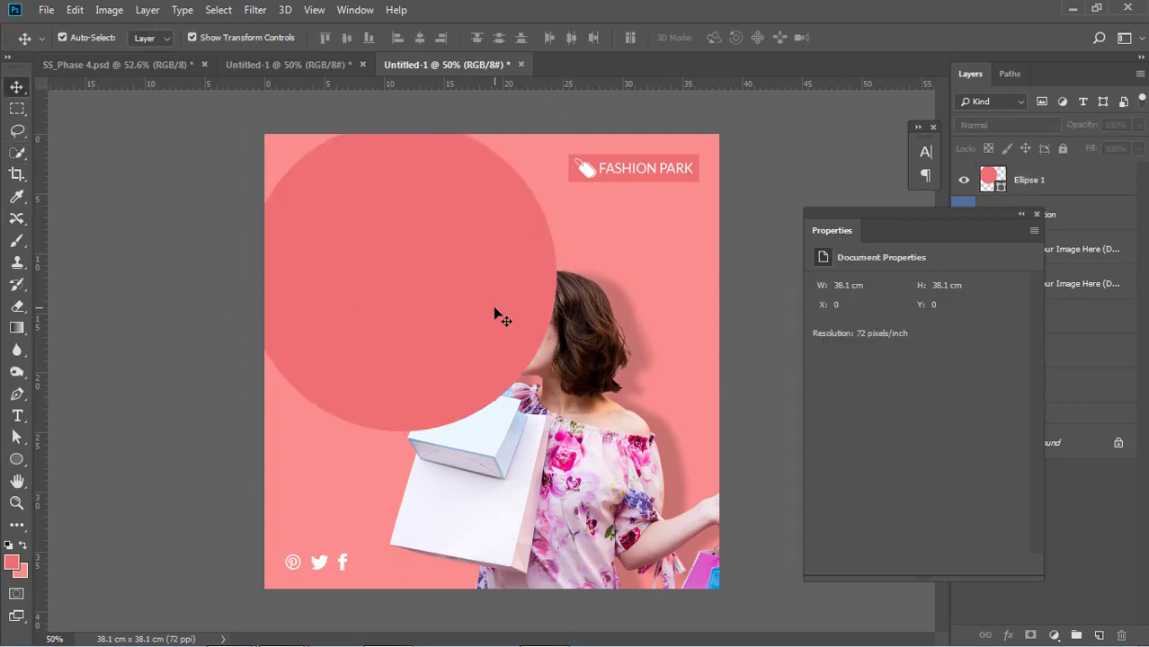
{"action": "left_click_drag", "start_coordinate": [495, 308], "coordinate": [452, 273]}
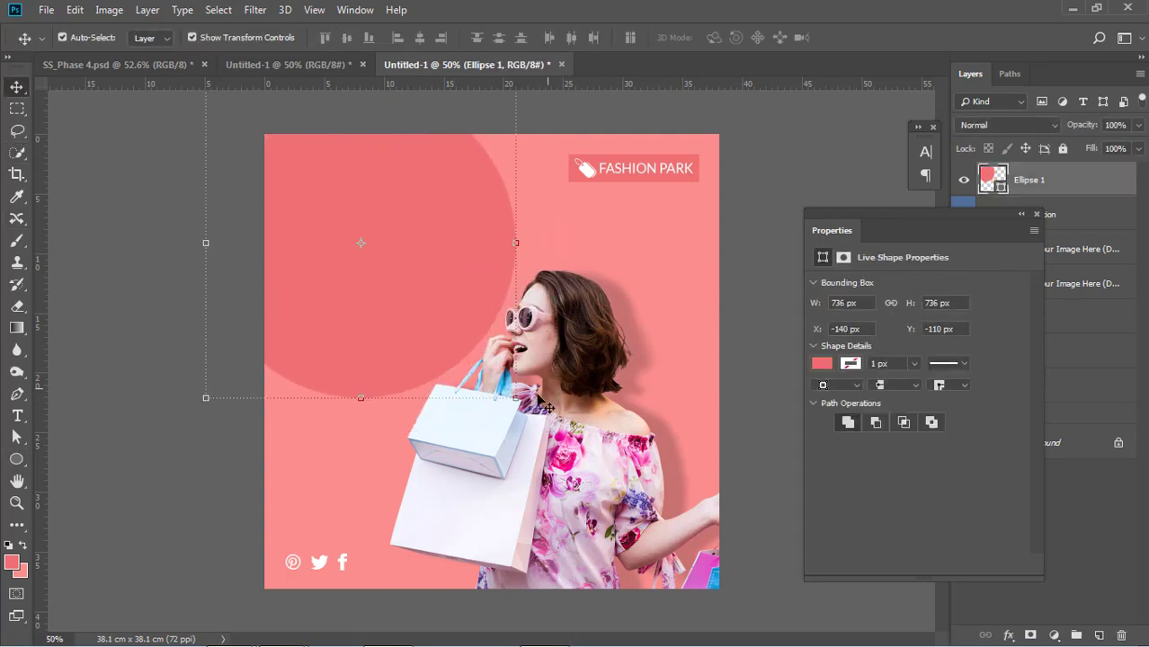
{"action": "left_click_drag", "start_coordinate": [515, 397], "coordinate": [543, 424]}
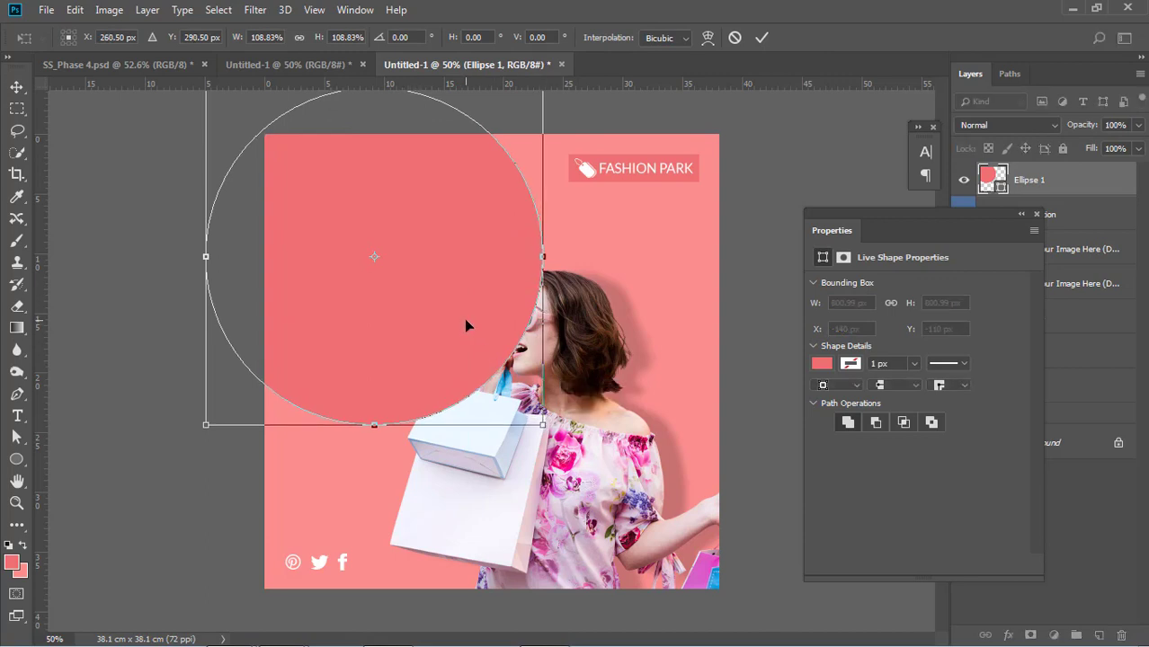
{"action": "key", "text": "Return"}
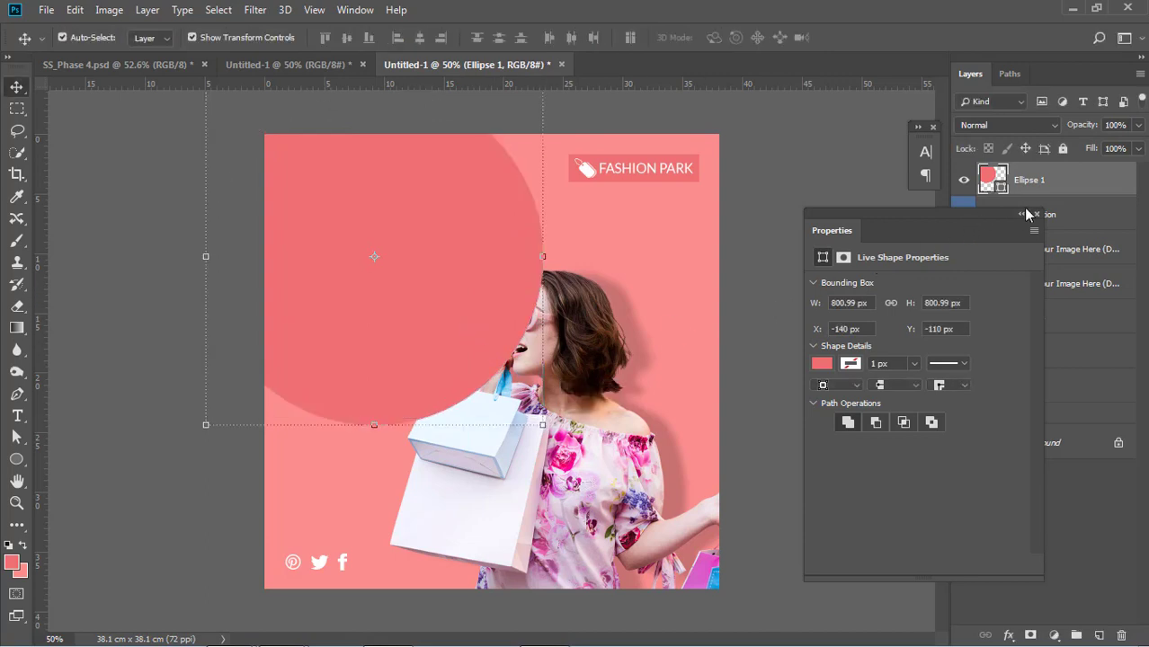
- Move the Ellipse 1 layer below Shape 2 and nudge the circle up slightly
{"action": "left_click", "coordinate": [1021, 214]}
{"action": "left_click_drag", "start_coordinate": [1027, 182], "coordinate": [1061, 399]}
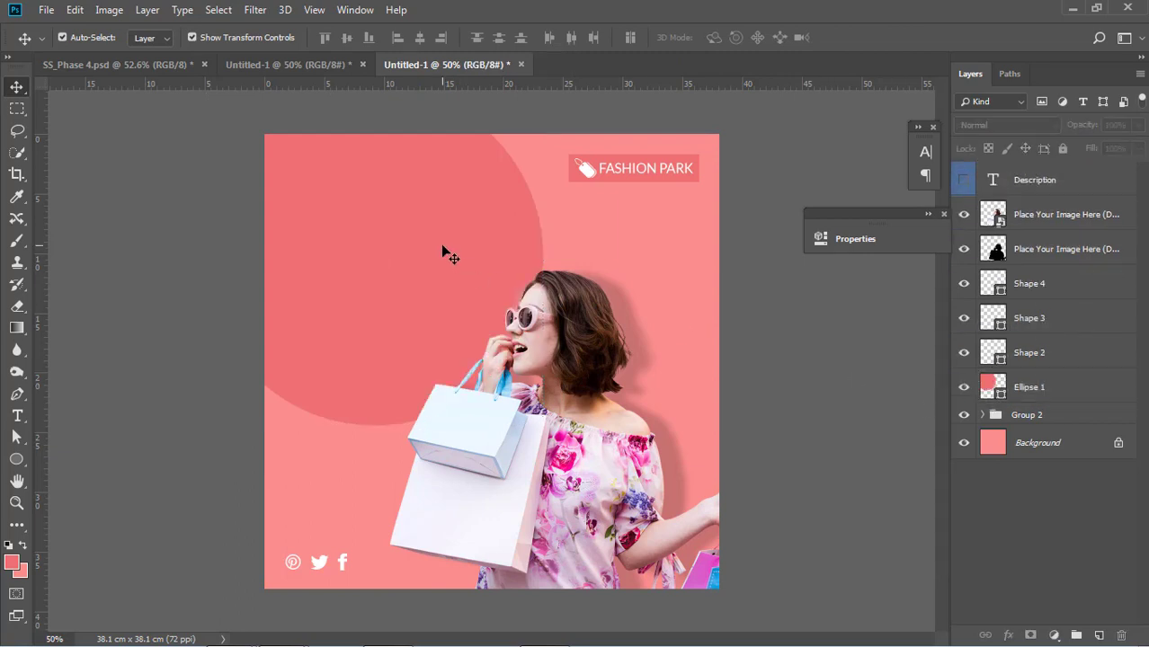
{"action": "left_click_drag", "start_coordinate": [435, 255], "coordinate": [435, 250]}
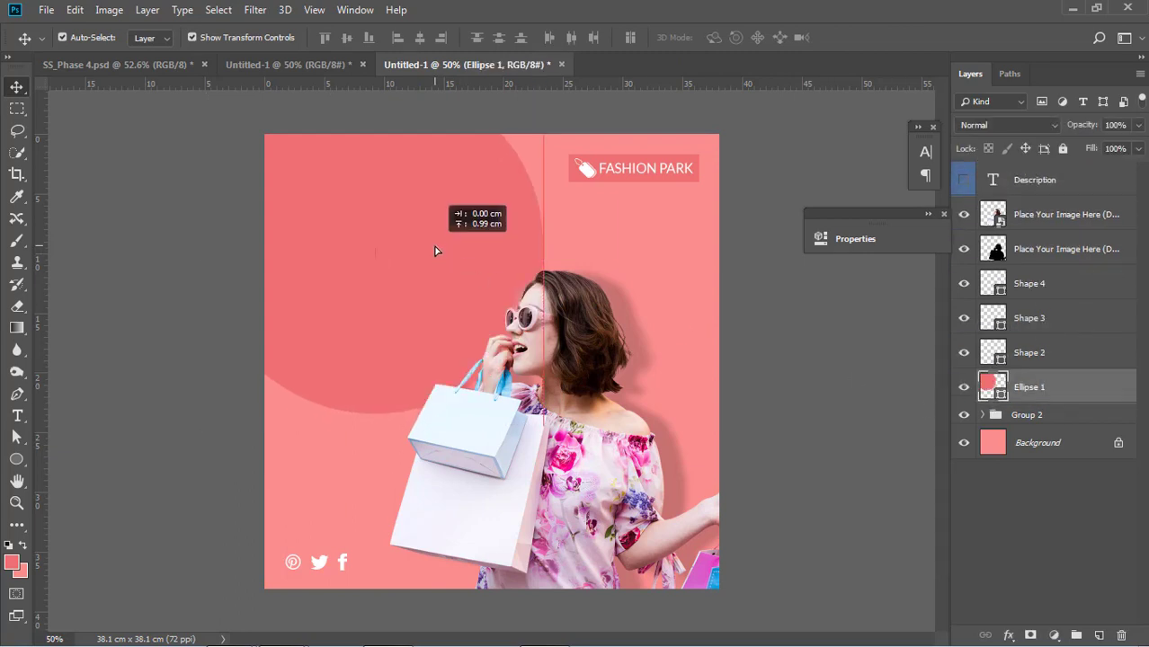
{"action": "left_click", "coordinate": [765, 365]}
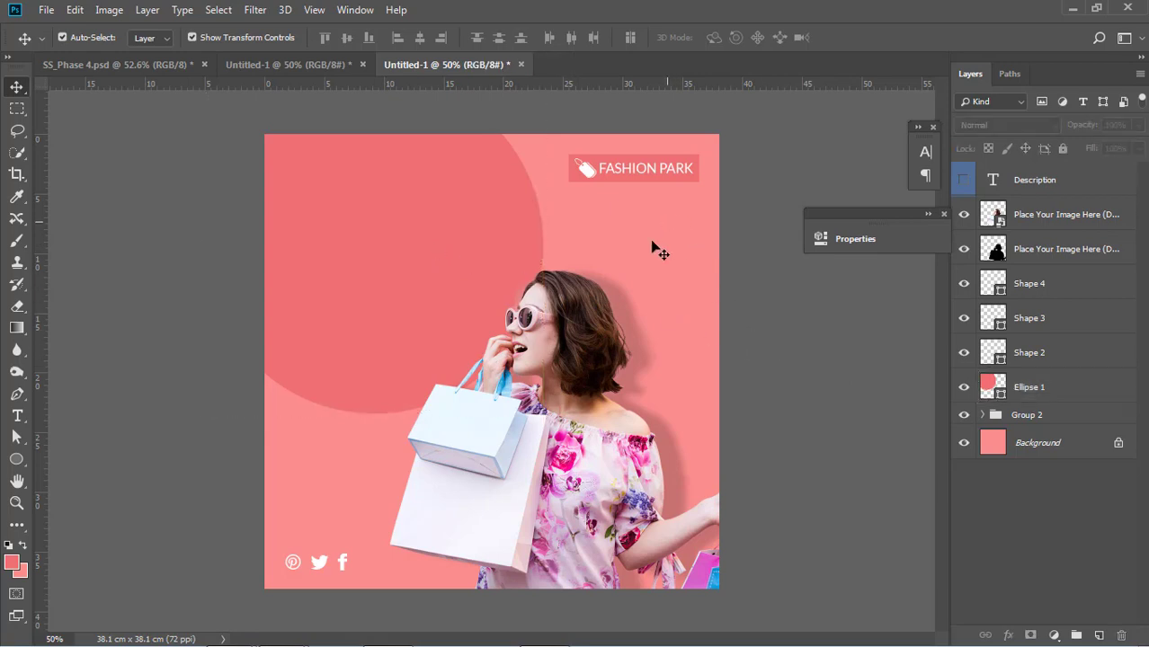
- Add a #ffffff web address text line and move it beside the woman's head
{"action": "left_click", "coordinate": [17, 415]}
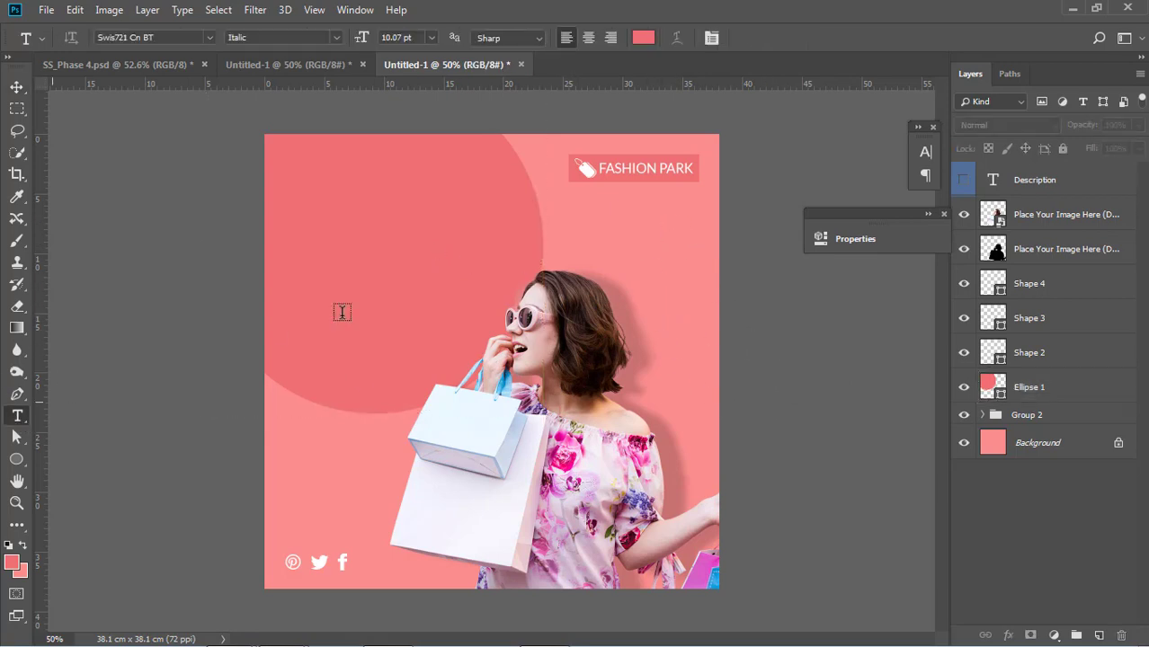
{"action": "left_click", "coordinate": [390, 242]}
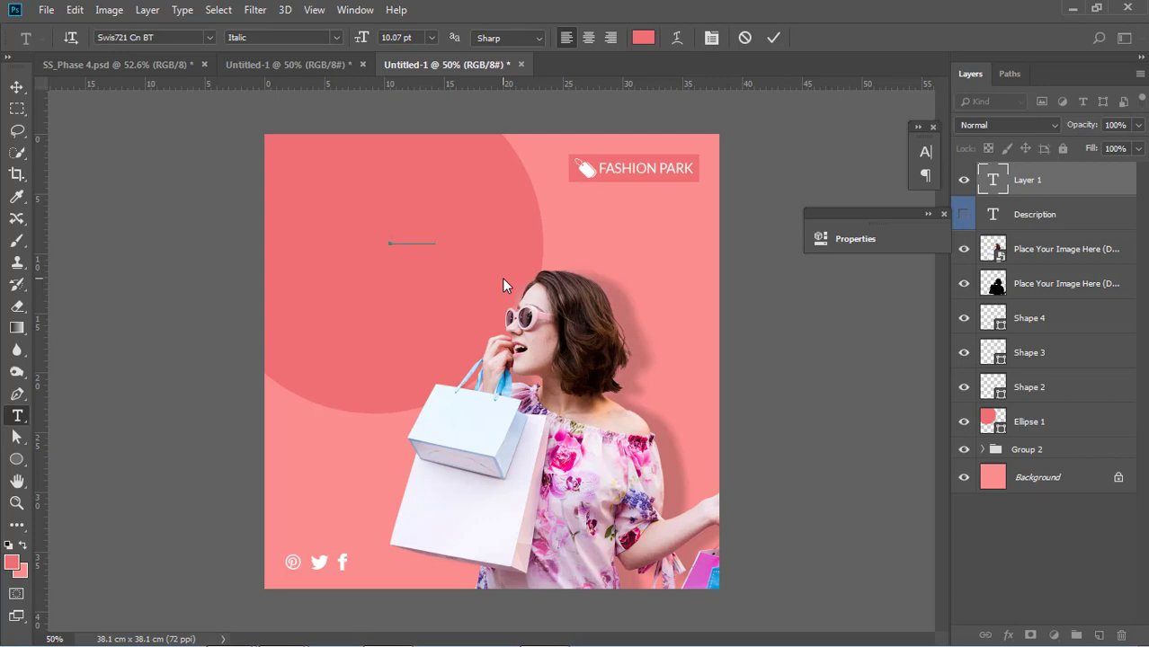
{"action": "key", "text": "ctrl+a"}
{"action": "left_click", "coordinate": [642, 39]}
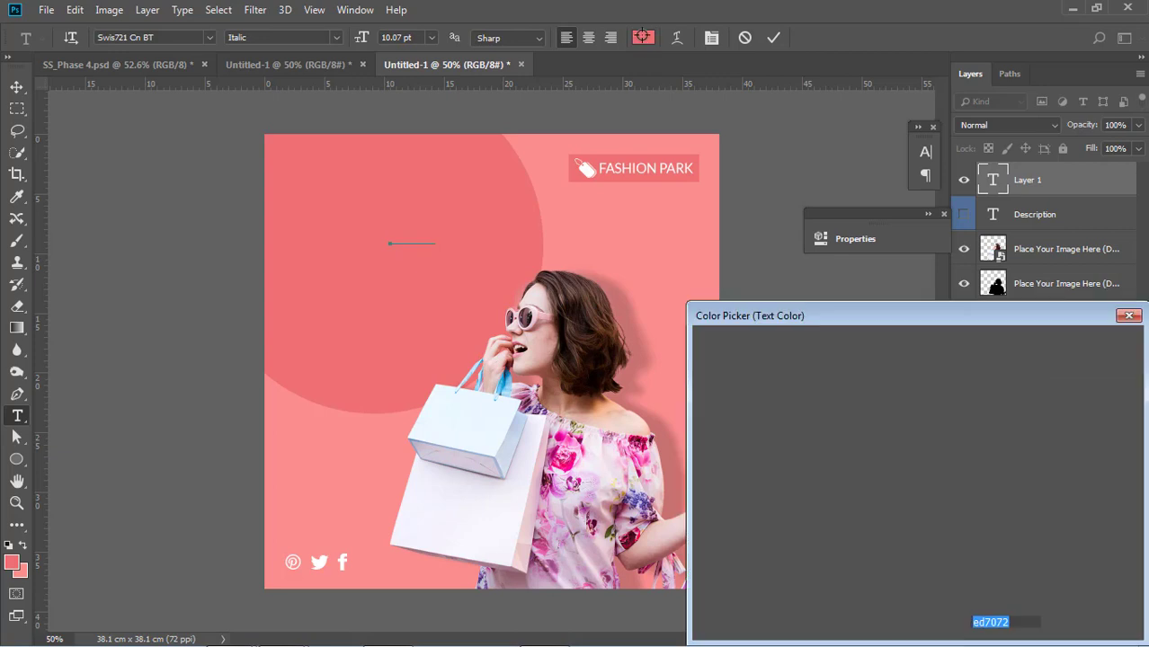
{"action": "type", "text": "ffffff"}
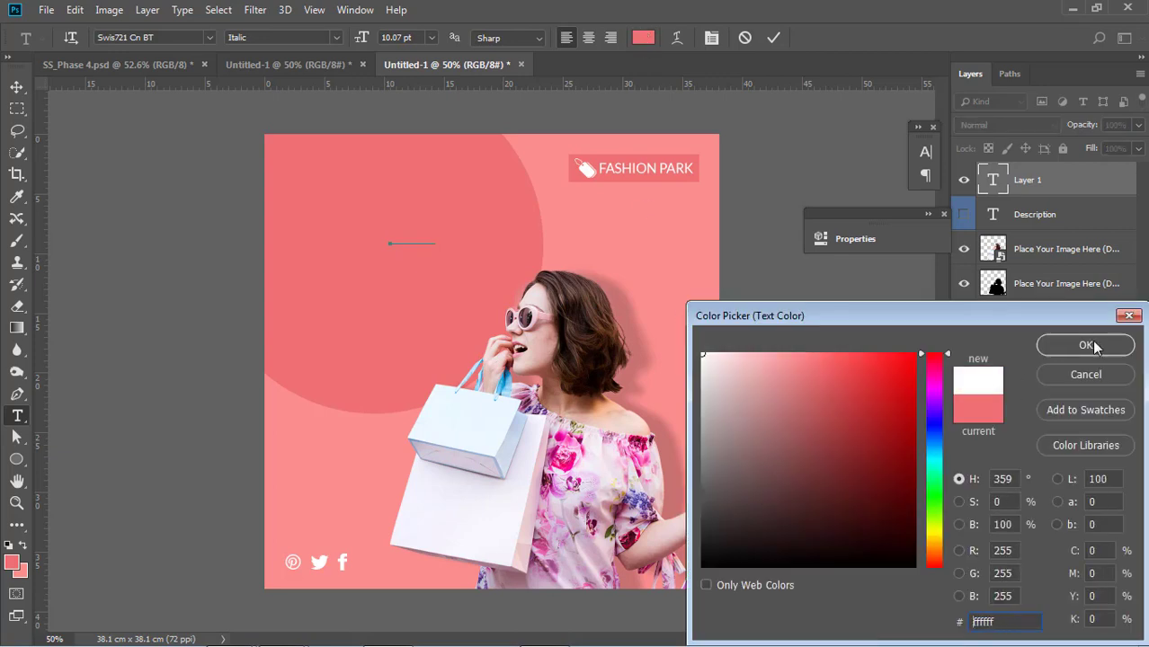
{"action": "left_click", "coordinate": [1091, 345]}
{"action": "left_click", "coordinate": [17, 87]}
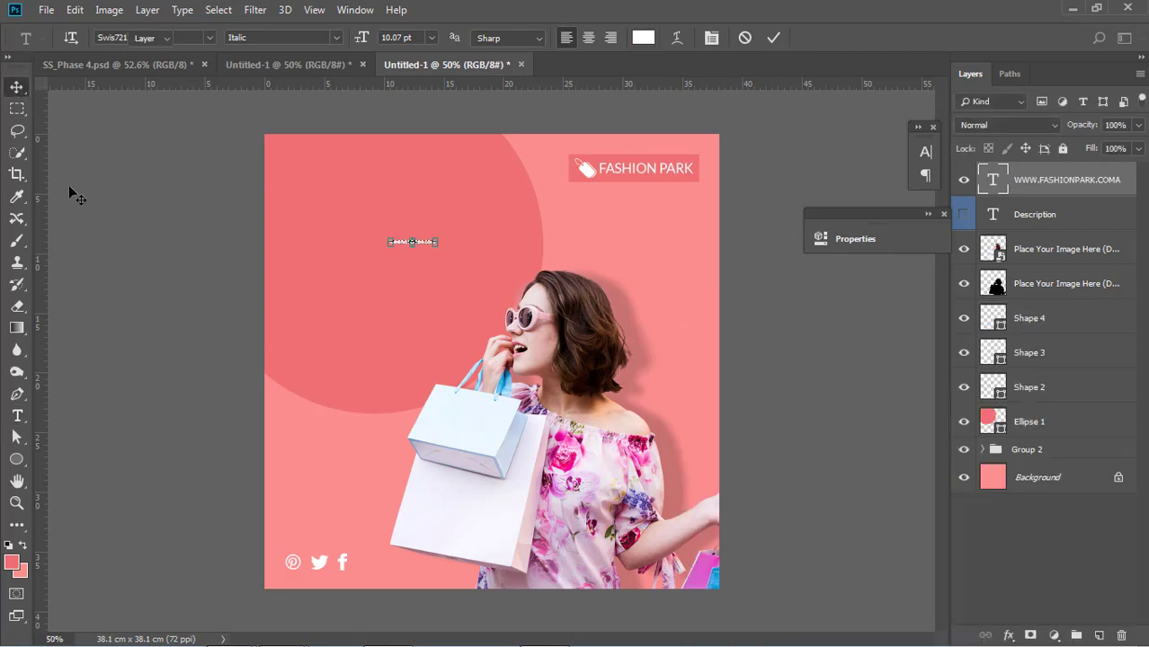
{"action": "mouse_move", "coordinate": [460, 257]}
{"action": "left_mouse_down"}
{"action": "mouse_move", "coordinate": [506, 262]}
{"action": "mouse_move", "coordinate": [717, 376]}
{"action": "left_mouse_up"}
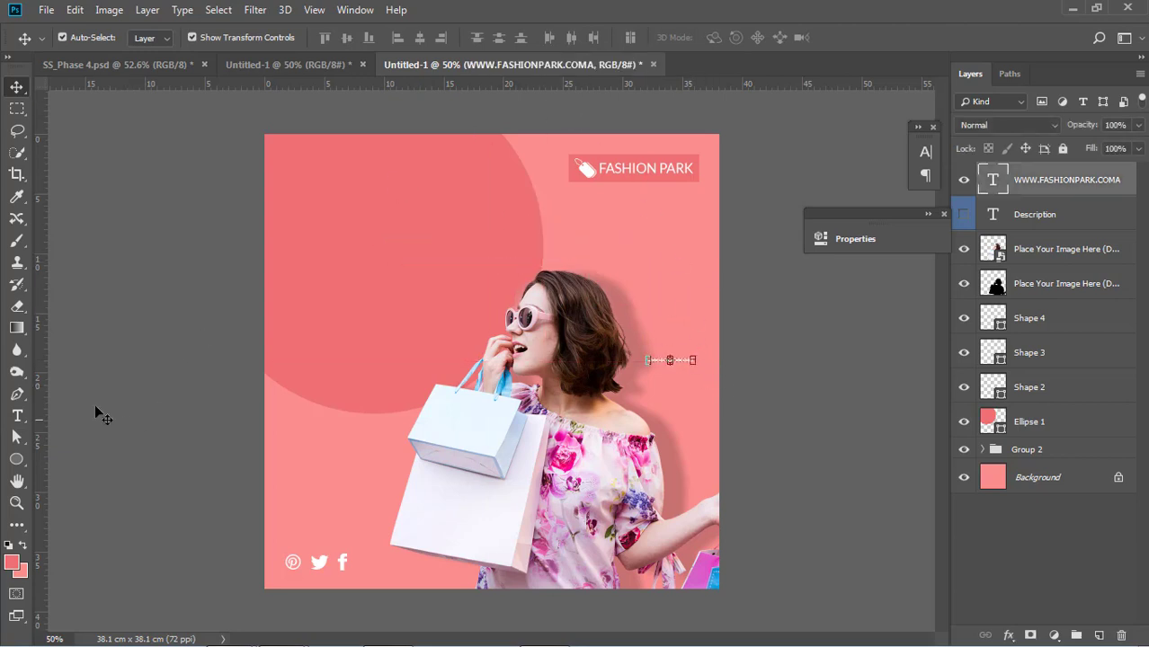
{"action": "left_click", "coordinate": [17, 416]}
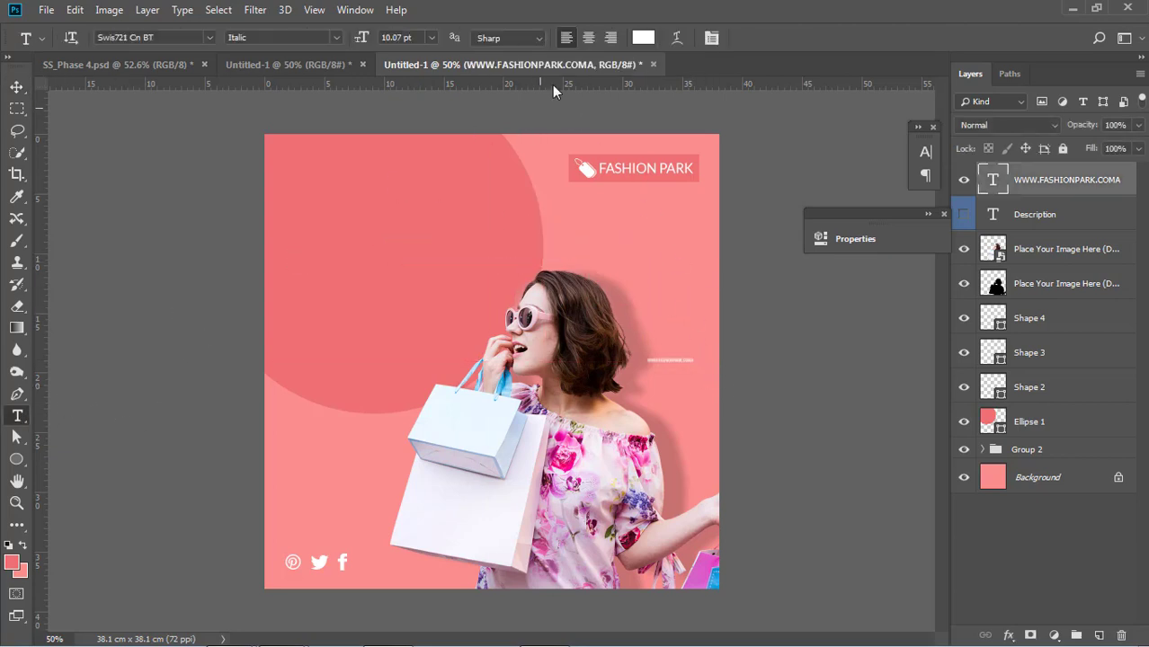
- Set the web address text to 24 pt Roman style
{"action": "left_click", "coordinate": [430, 36]}
{"action": "left_click", "coordinate": [417, 186]}
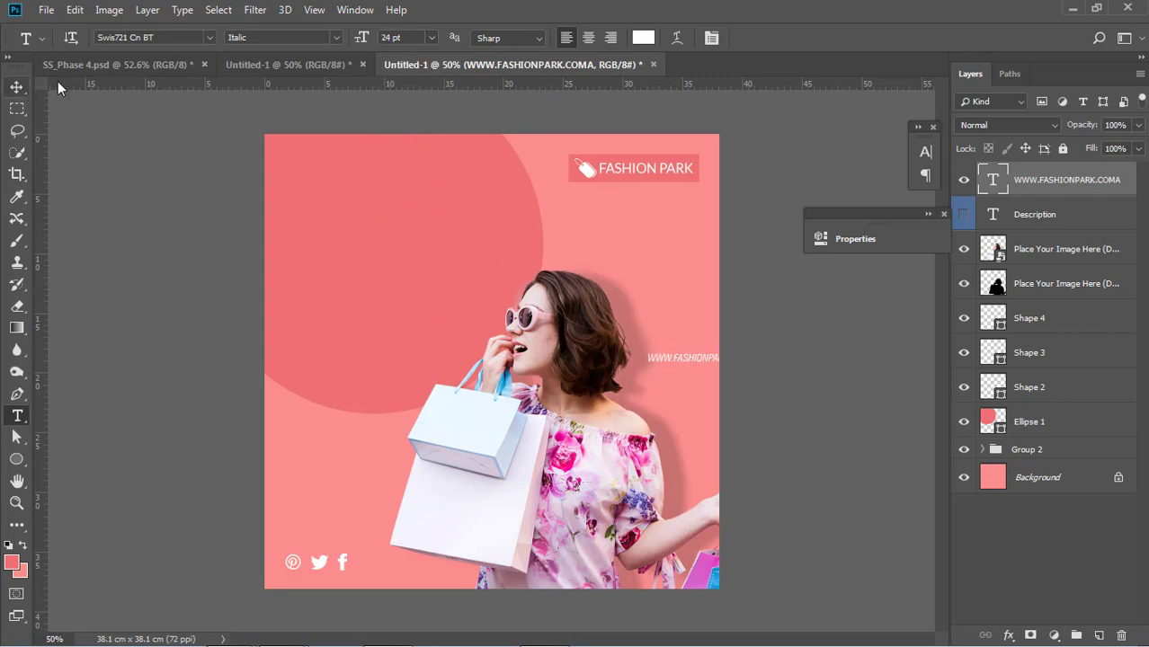
{"action": "left_click", "coordinate": [337, 38]}
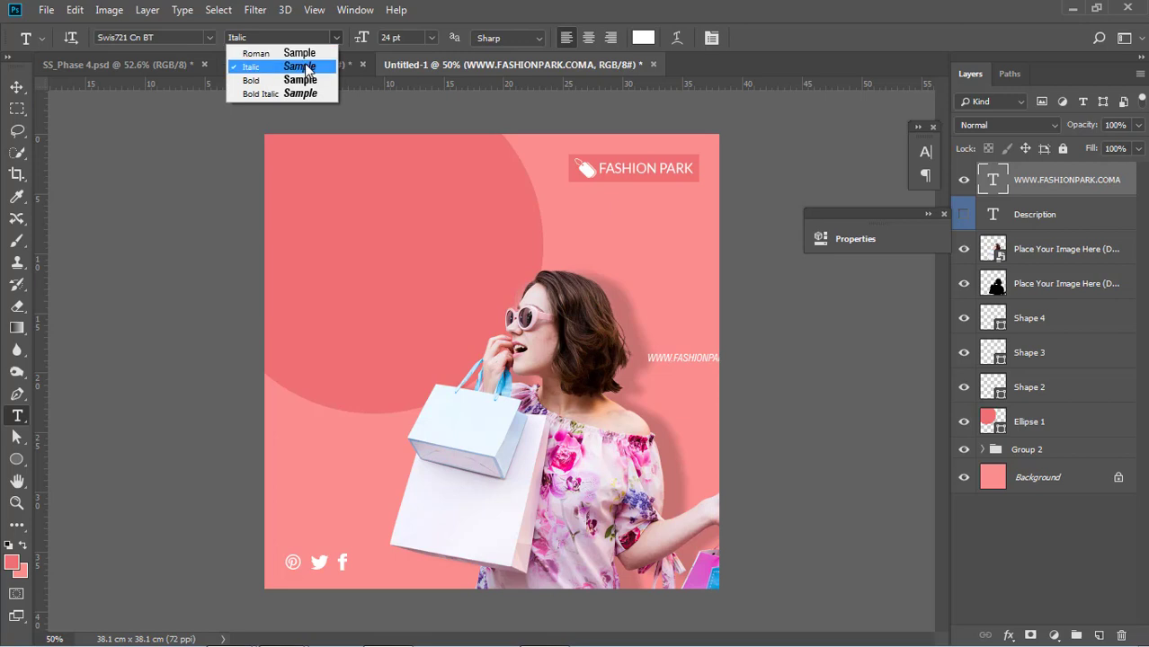
{"action": "left_click", "coordinate": [301, 54]}
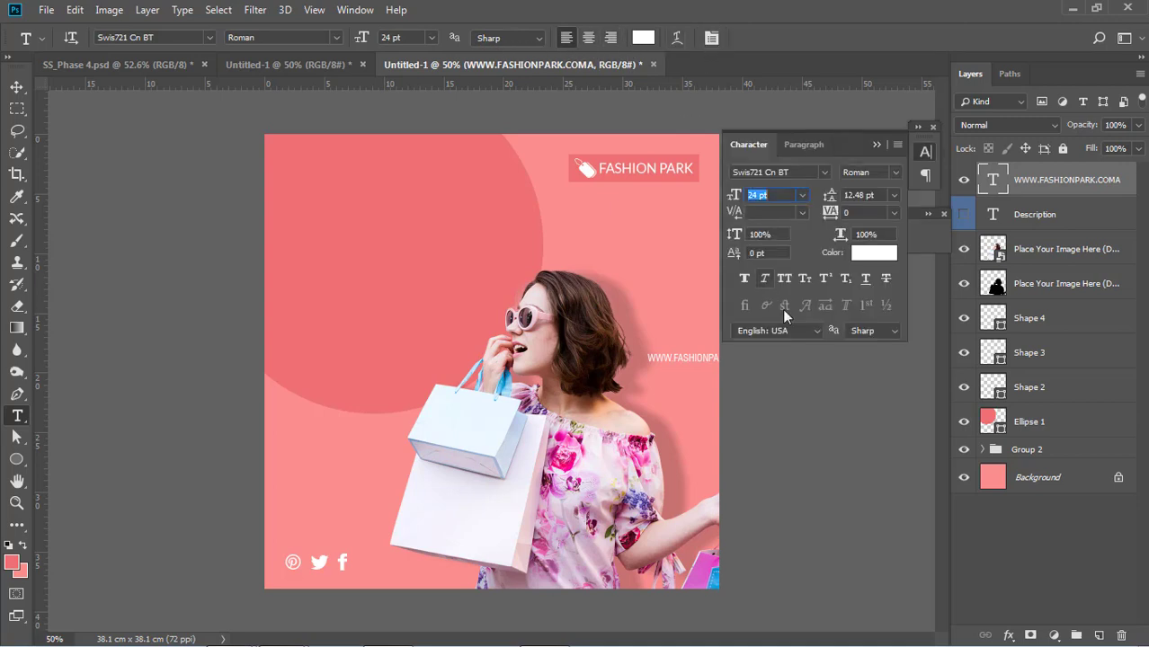
{"action": "left_click", "coordinate": [694, 358]}
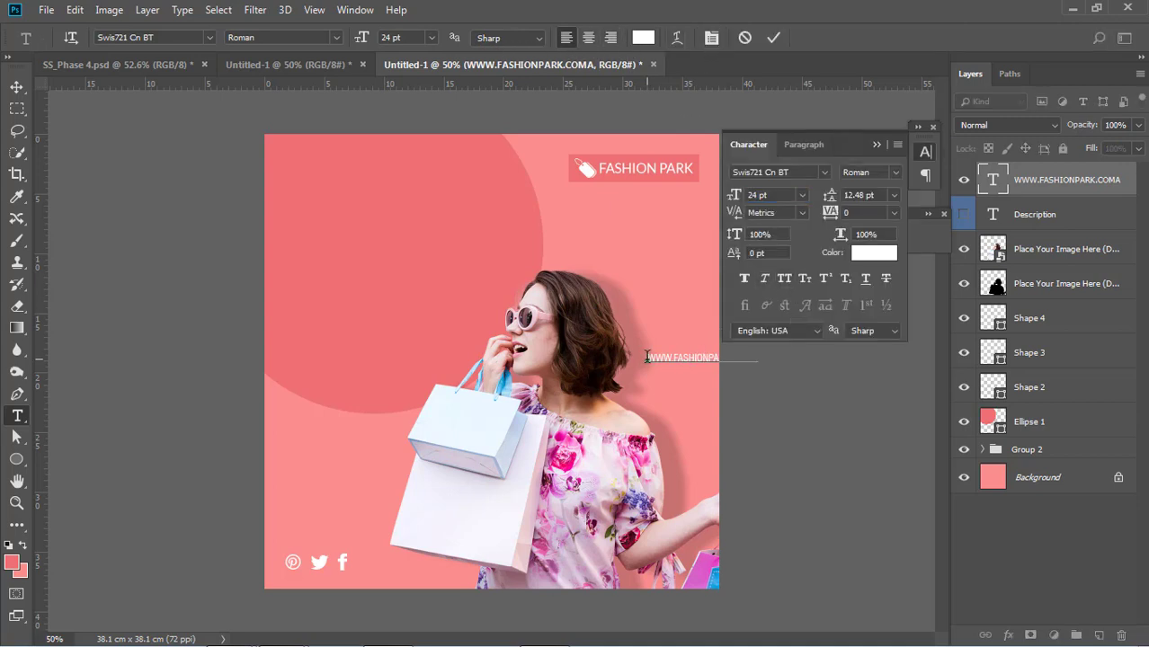
{"action": "left_click_drag", "start_coordinate": [730, 356], "coordinate": [857, 355]}
{"action": "key", "text": "BackSpace"}
{"action": "type", "text": "WW"}
{"action": "key", "text": "BackSpace"}
{"action": "key", "text": "BackSpace"}
{"action": "key", "text": "BackSpace"}
{"action": "left_click", "coordinate": [17, 87]}
{"action": "left_click", "coordinate": [707, 359]}
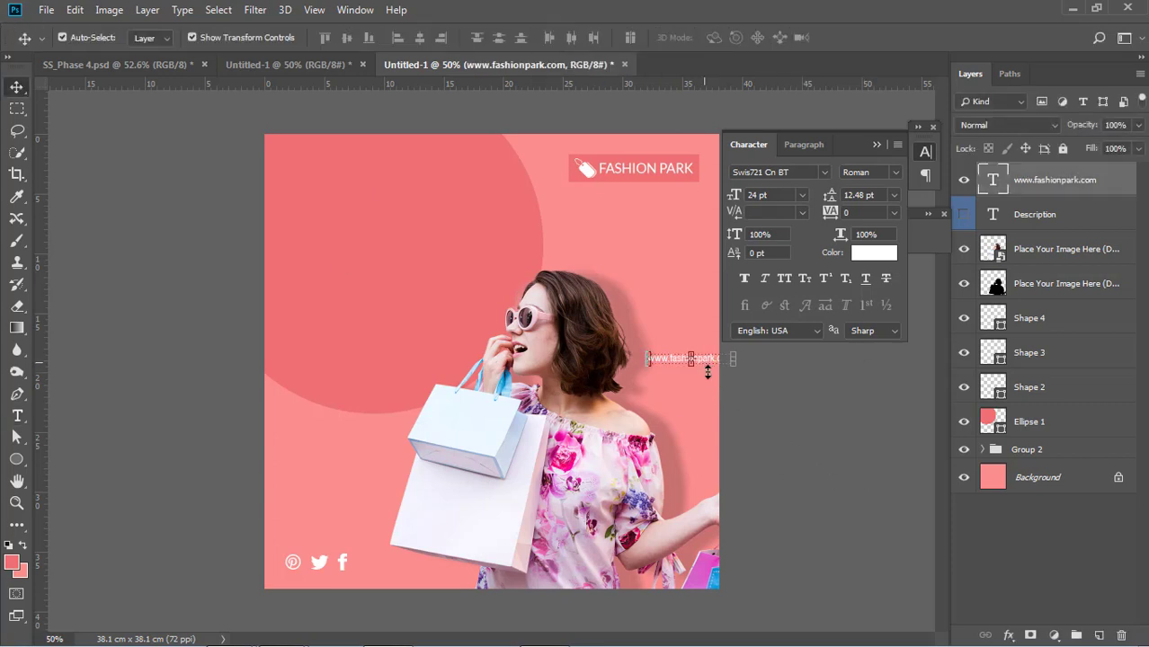
{"action": "left_click_drag", "start_coordinate": [749, 378], "coordinate": [715, 319]}
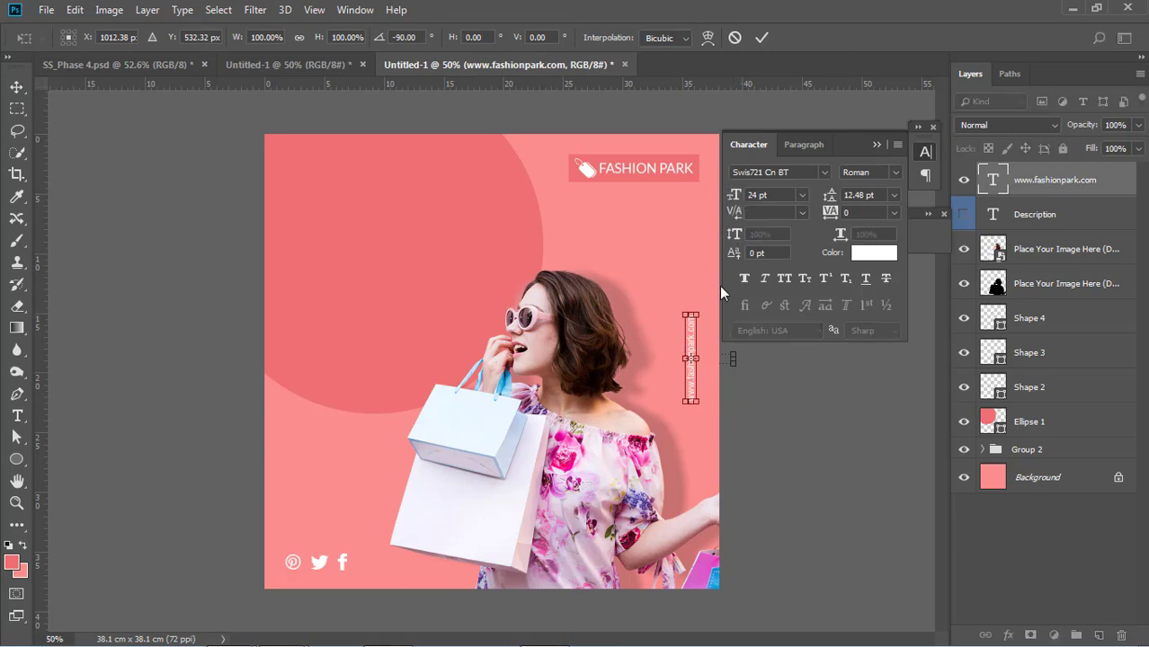
{"action": "key", "text": "Return"}
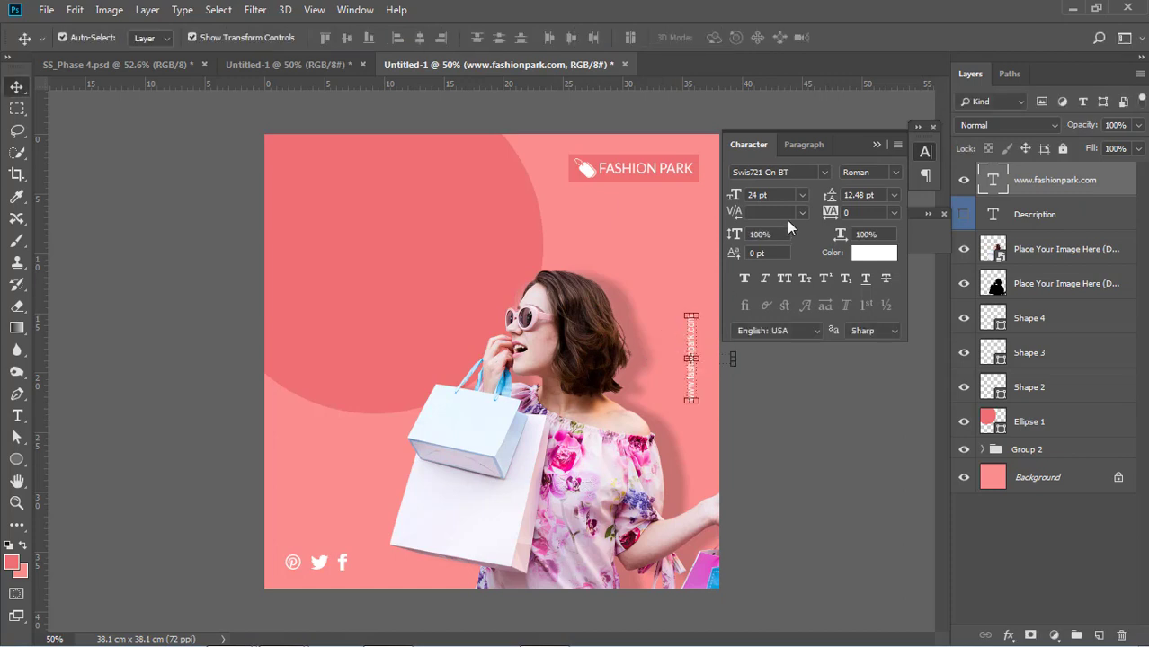
- Try 30 pt then 36 pt for the URL text and move it toward the right edge
{"action": "left_click", "coordinate": [779, 198]}
{"action": "left_click", "coordinate": [802, 195]}
{"action": "left_click", "coordinate": [780, 358]}
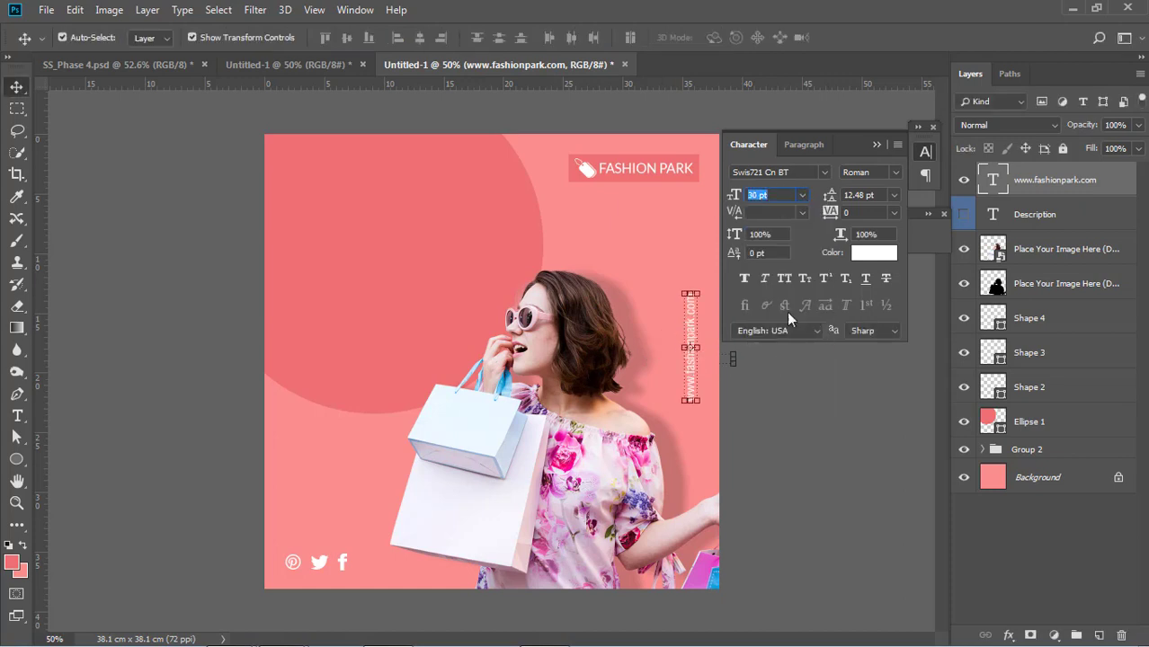
{"action": "left_click", "coordinate": [803, 194]}
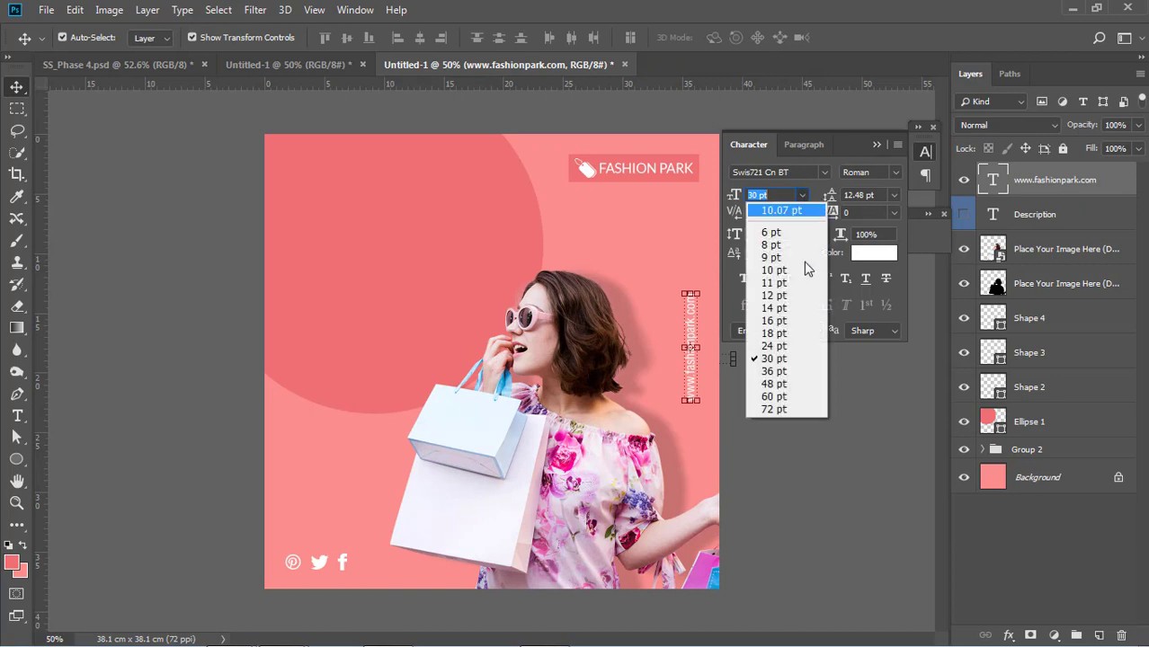
{"action": "left_click", "coordinate": [791, 366]}
{"action": "left_click", "coordinate": [790, 422]}
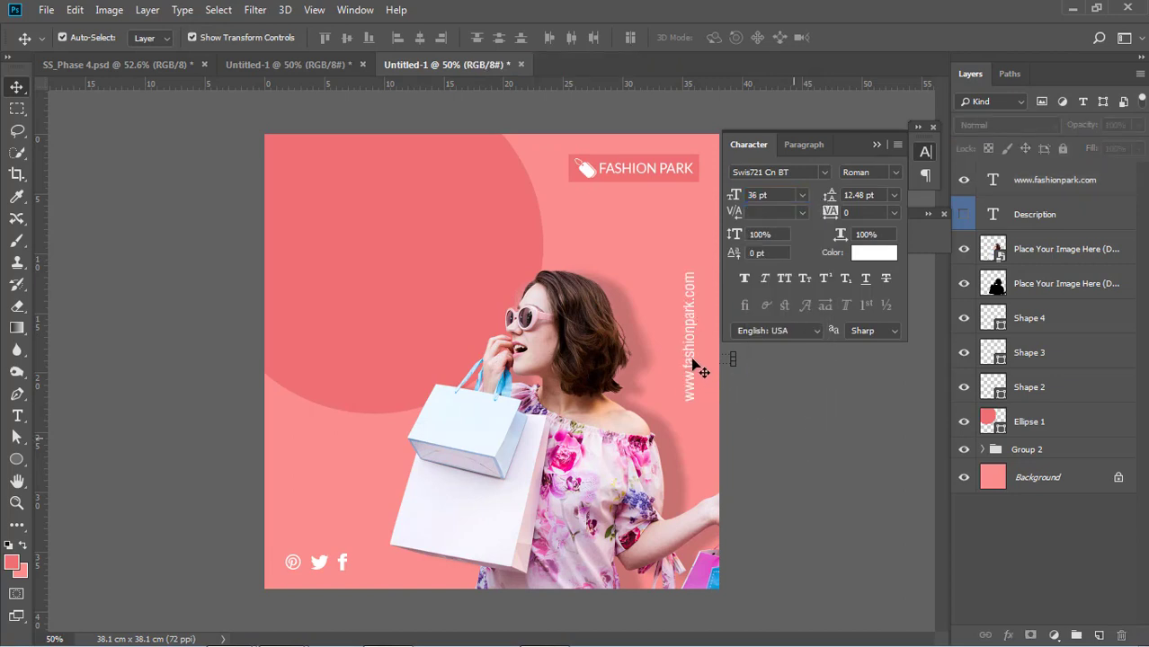
{"action": "left_click_drag", "start_coordinate": [691, 369], "coordinate": [705, 431]}
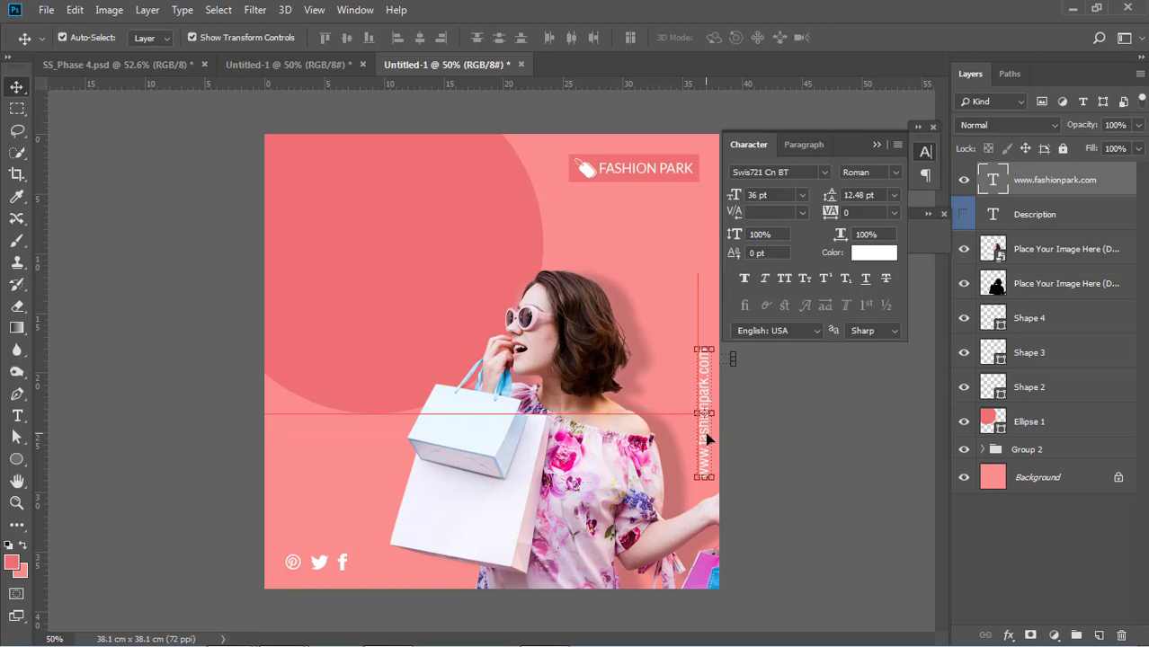
- Make the URL text Bold and shift it down along the right edge
{"action": "left_click", "coordinate": [886, 173]}
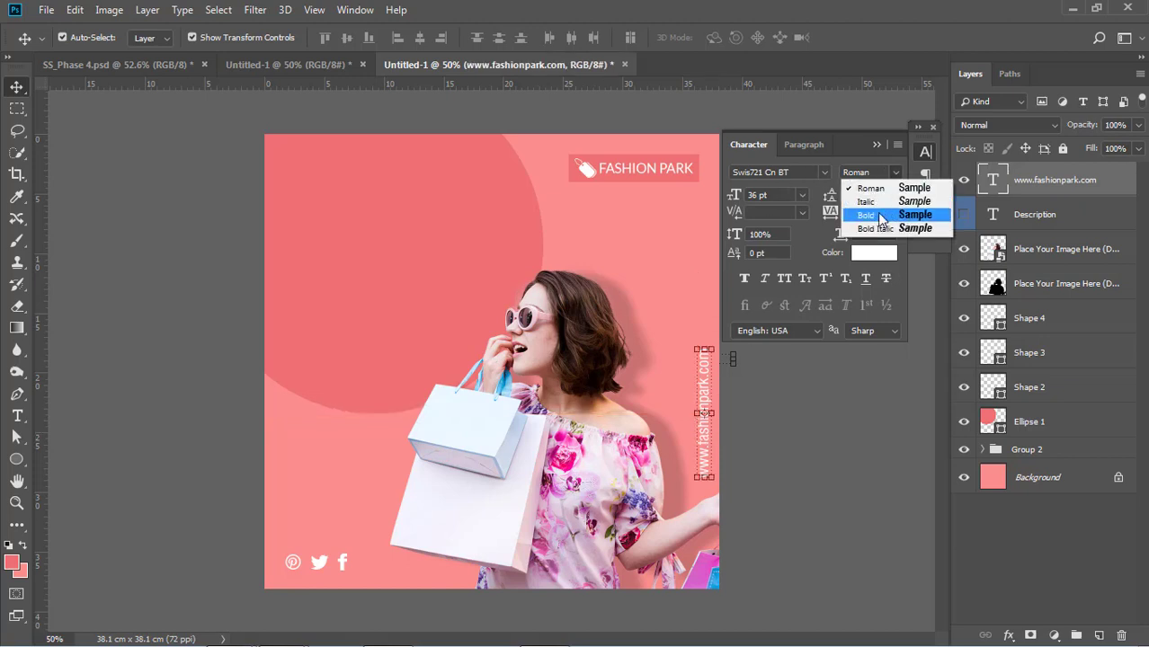
{"action": "left_click", "coordinate": [879, 219]}
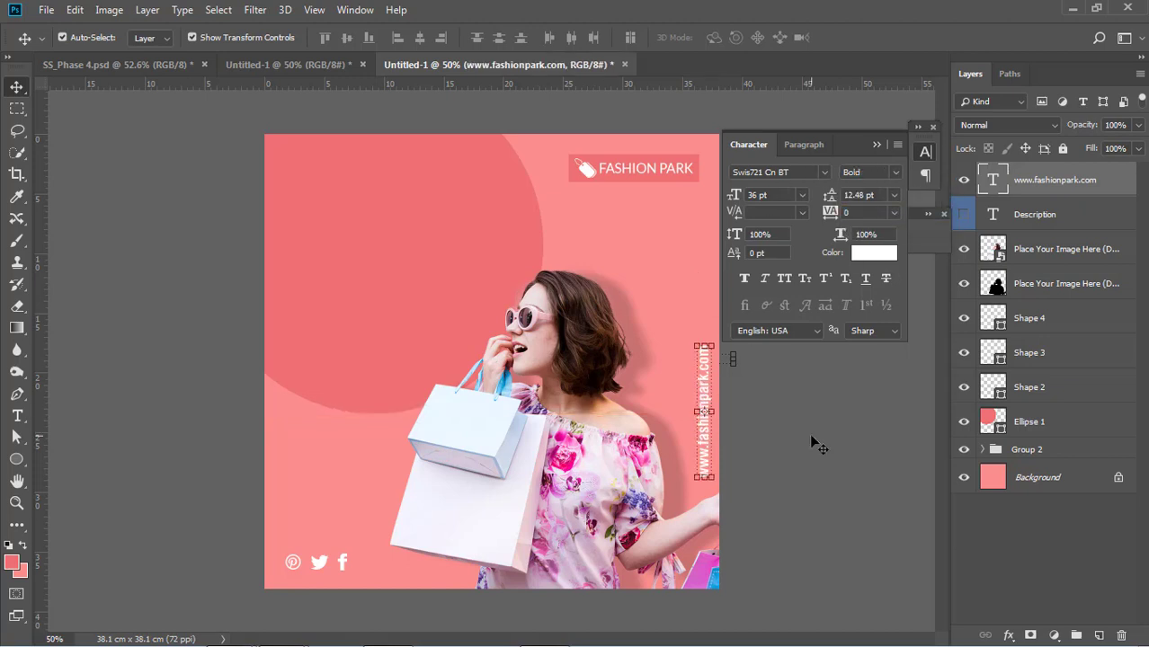
{"action": "left_click", "coordinate": [809, 433]}
{"action": "left_click_drag", "start_coordinate": [706, 438], "coordinate": [704, 442]}
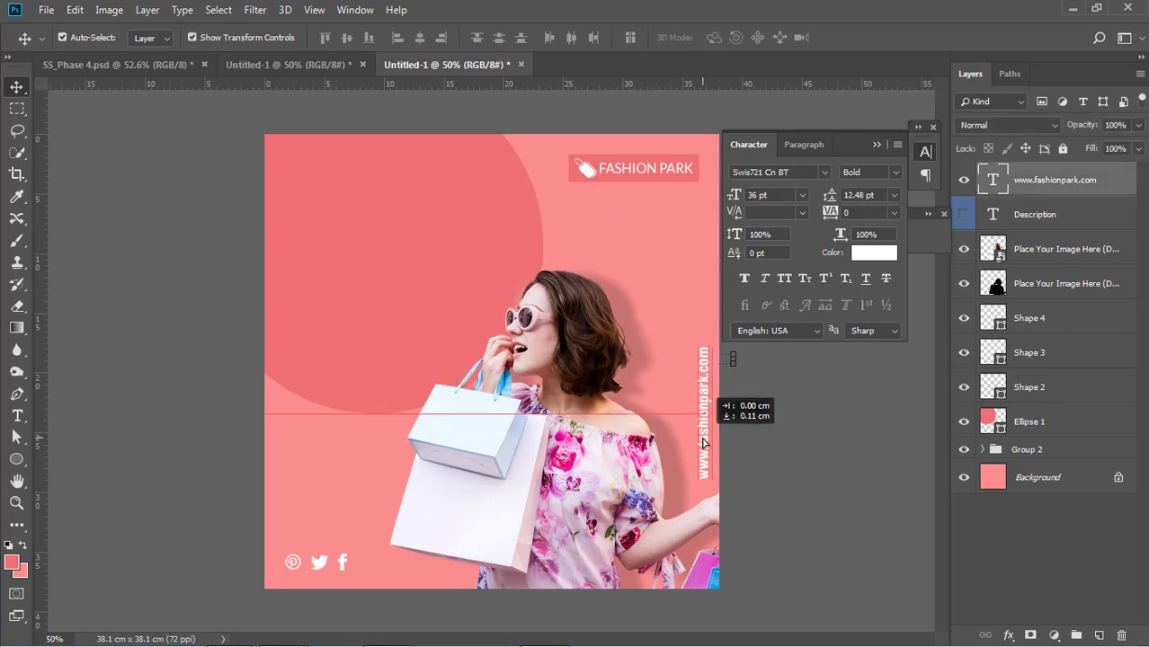
{"action": "left_click", "coordinate": [785, 493]}
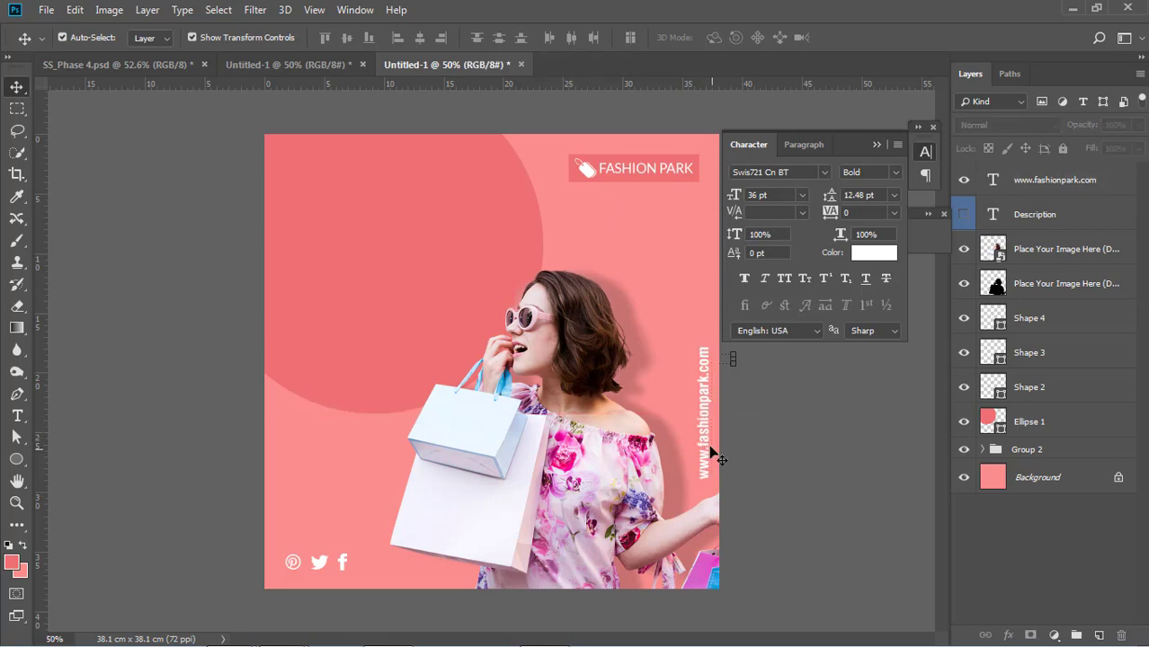
- Set the URL text back to 30 pt and nudge it into final position
{"action": "left_click", "coordinate": [706, 442]}
{"action": "left_click", "coordinate": [801, 195]}
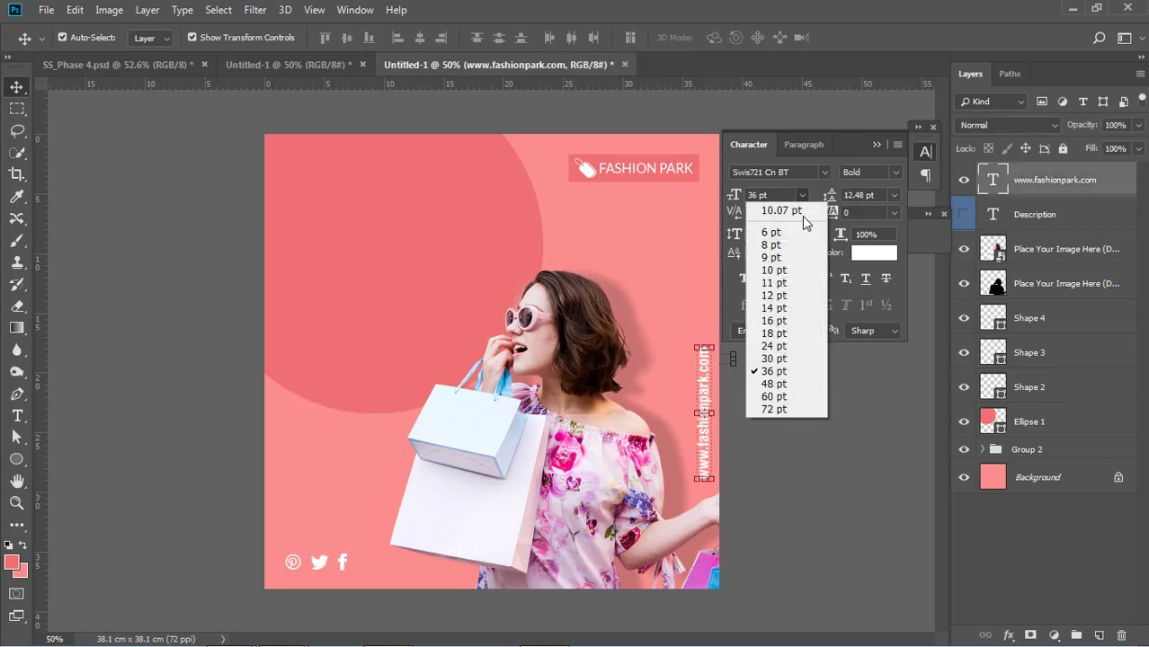
{"action": "left_click", "coordinate": [798, 359]}
{"action": "left_click", "coordinate": [788, 461]}
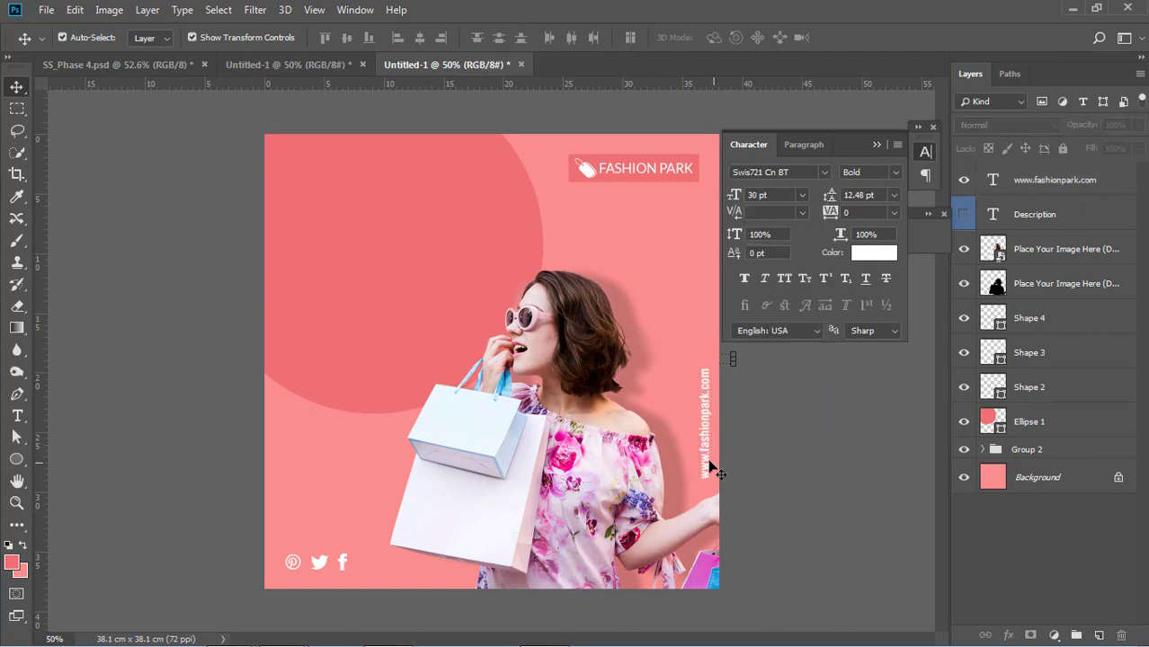
{"action": "left_click_drag", "start_coordinate": [705, 461], "coordinate": [705, 458]}
{"action": "left_click", "coordinate": [784, 479]}
- Type the two-line white FASHION / SALE headline and set its leading to 29 pt
{"action": "key", "text": "t"}
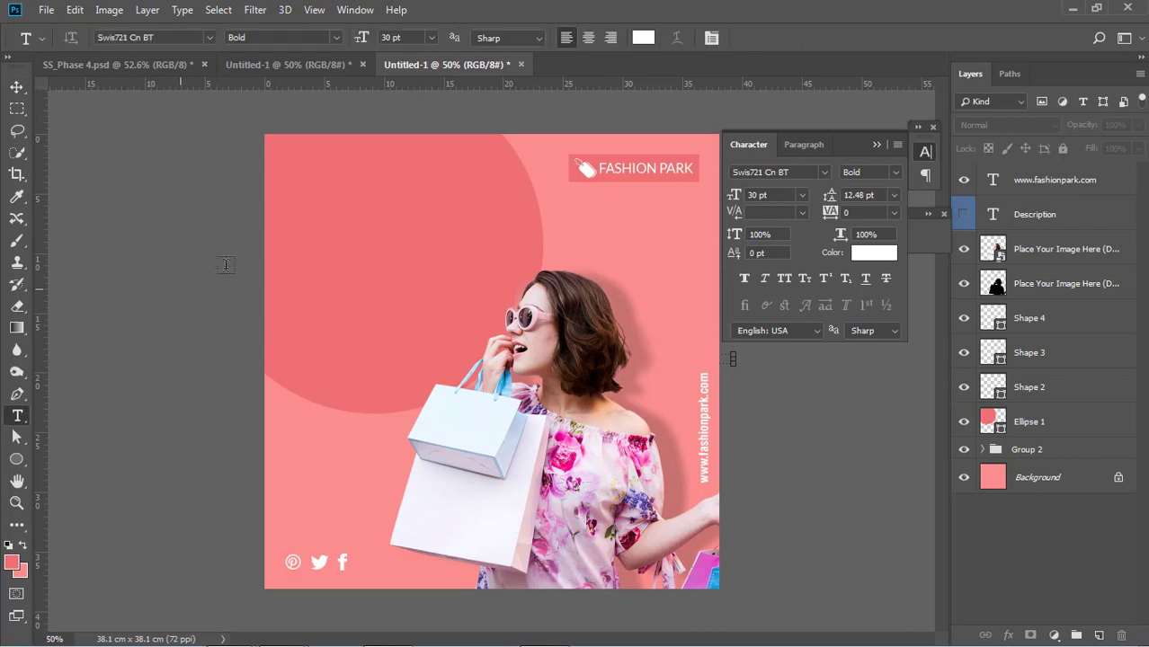
{"action": "left_click", "coordinate": [335, 258]}
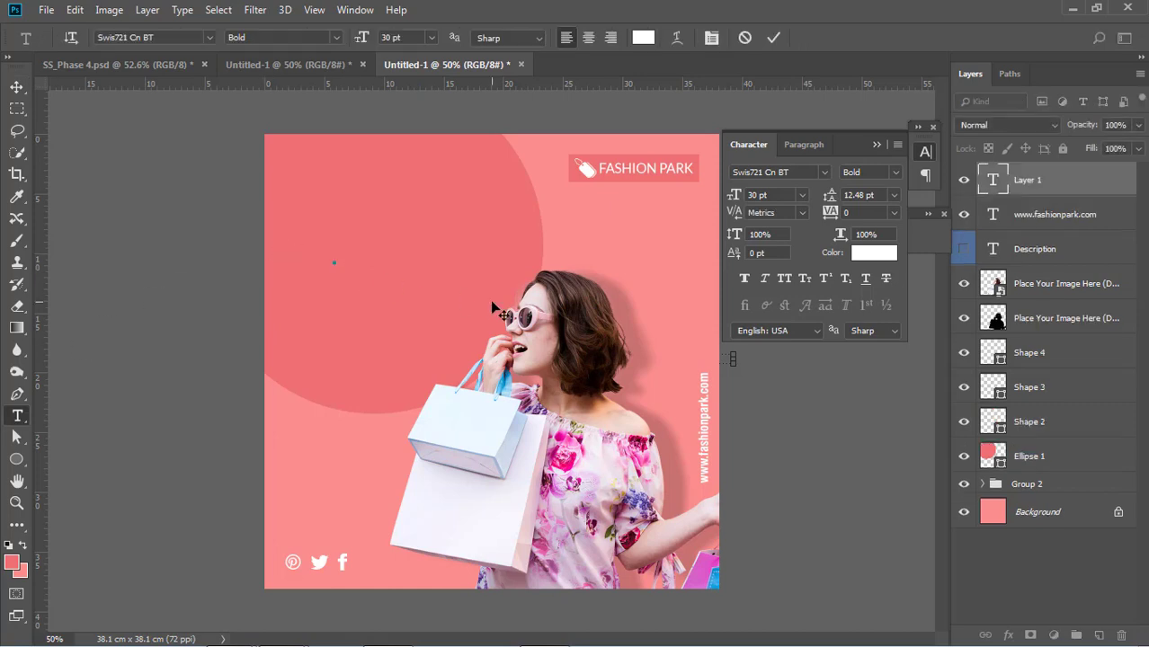
{"action": "type", "text": "ASHIO"}
{"action": "type", "text": "N"}
{"action": "left_click_drag", "start_coordinate": [361, 264], "coordinate": [315, 253]}
{"action": "left_click", "coordinate": [874, 196]}
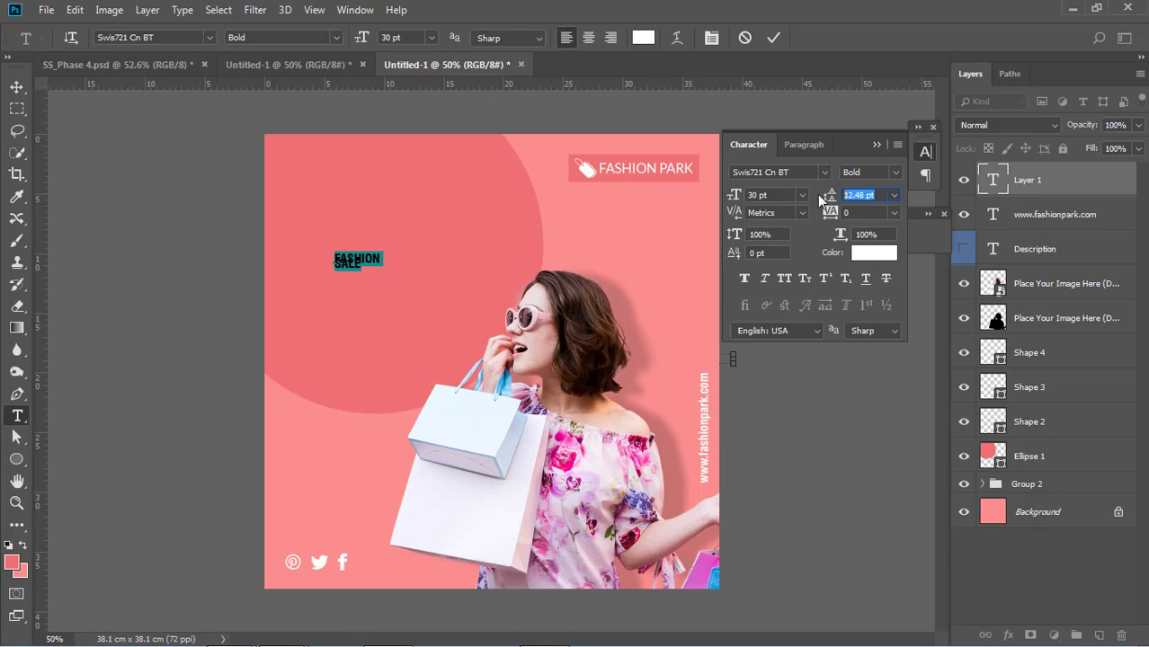
{"action": "type", "text": "1524"}
{"action": "key", "text": "Return"}
{"action": "key", "text": "Up"}
{"action": "key", "text": "Up"}
{"action": "key", "text": "Up"}
{"action": "key", "text": "Up"}
{"action": "key", "text": "Up"}
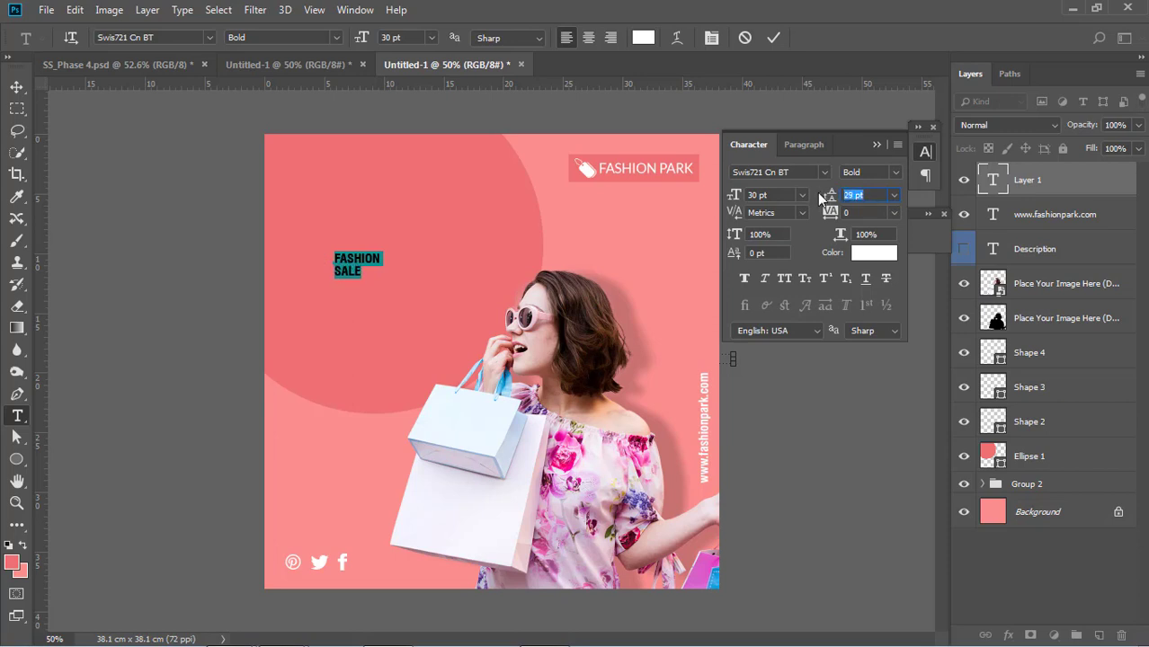
- Make the headline Bold Italic, then switch the word SALE to plain Italic
{"action": "left_click", "coordinate": [894, 172]}
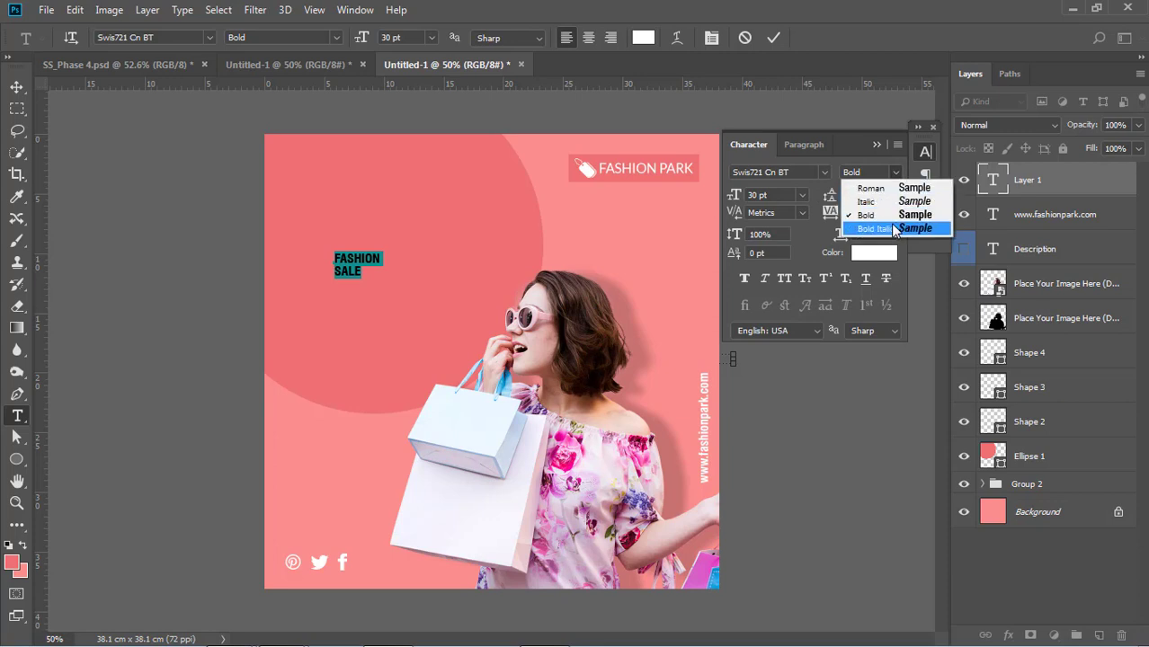
{"action": "left_click", "coordinate": [894, 230]}
{"action": "left_click", "coordinate": [366, 268]}
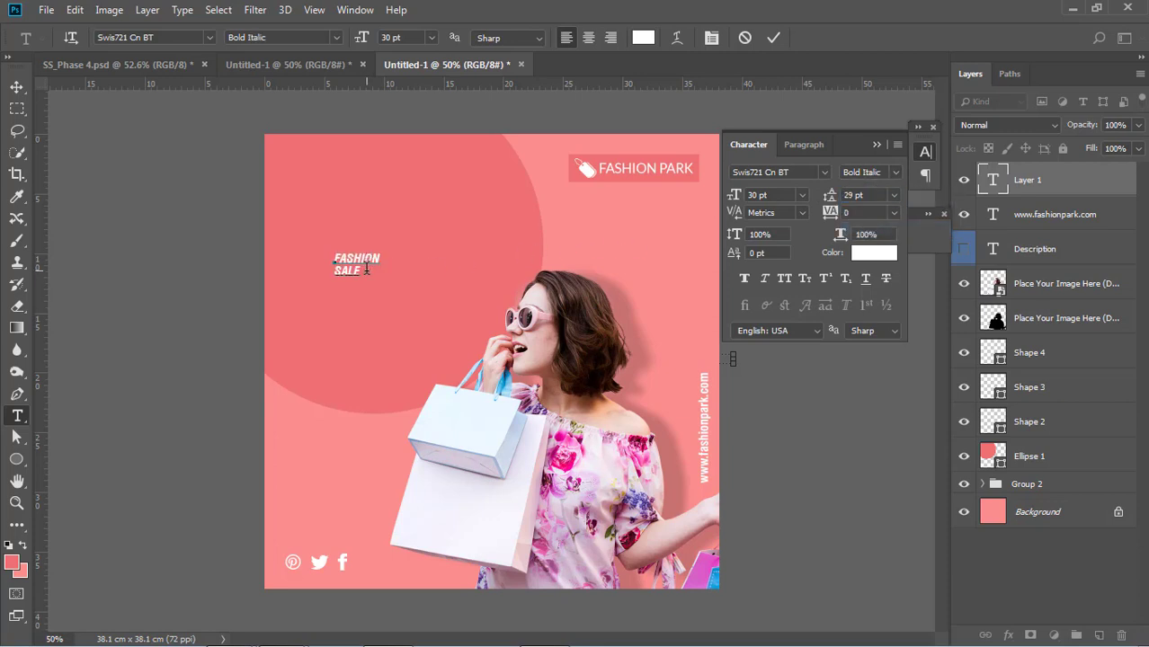
{"action": "left_click_drag", "start_coordinate": [361, 270], "coordinate": [334, 270]}
{"action": "left_click", "coordinate": [894, 173]}
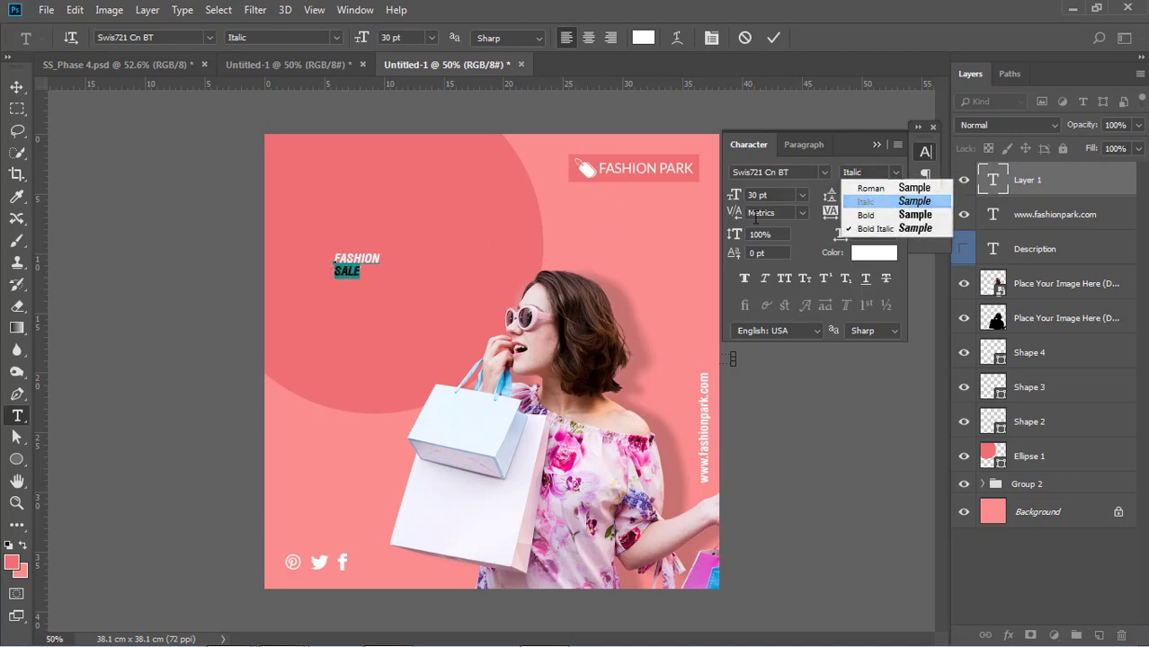
{"action": "key", "text": "Return"}
{"action": "left_click", "coordinate": [342, 265]}
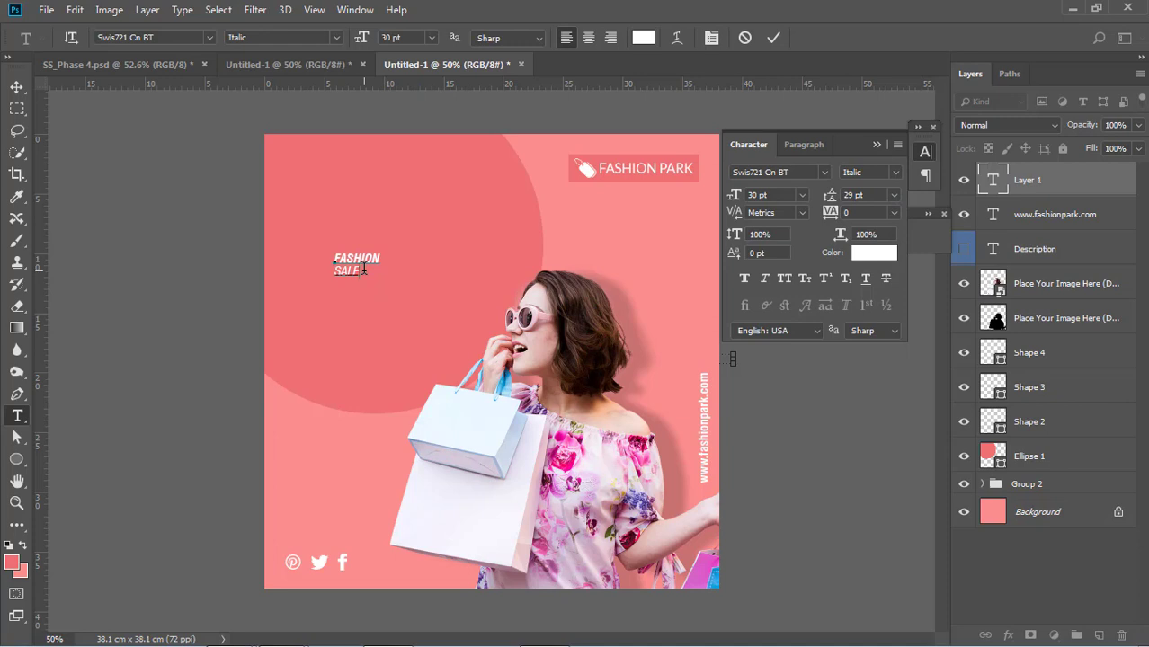
- Scale the FASHION SALE headline up to about 437% and move it toward the upper left
{"action": "left_click_drag", "start_coordinate": [363, 270], "coordinate": [315, 255]}
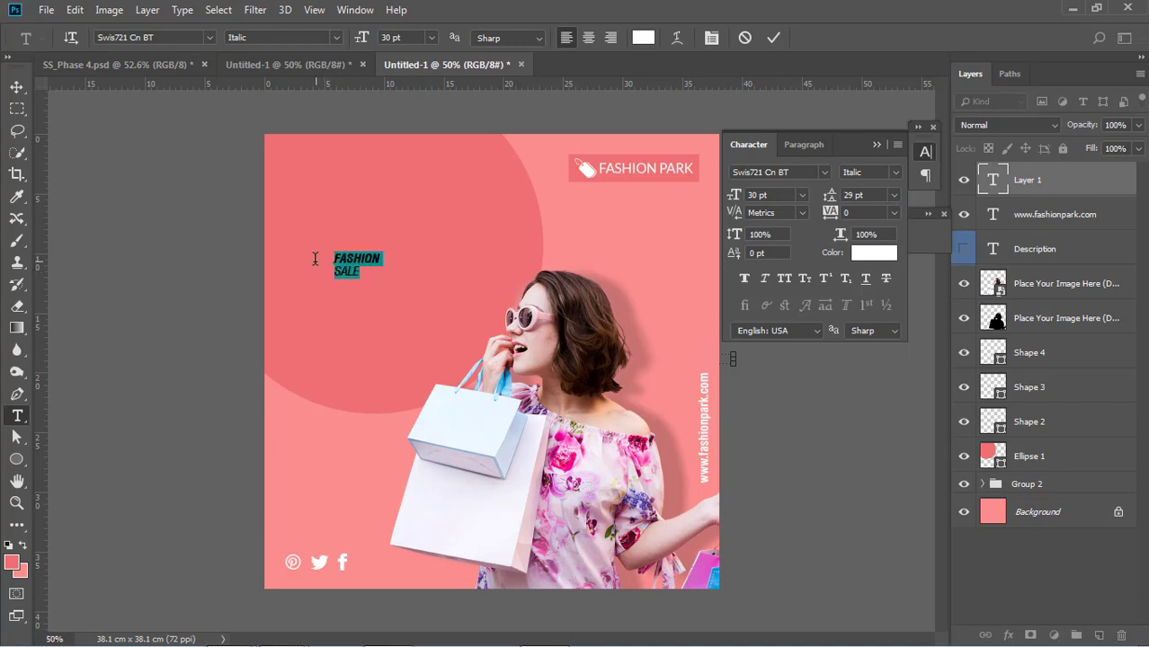
{"action": "left_click", "coordinate": [16, 87]}
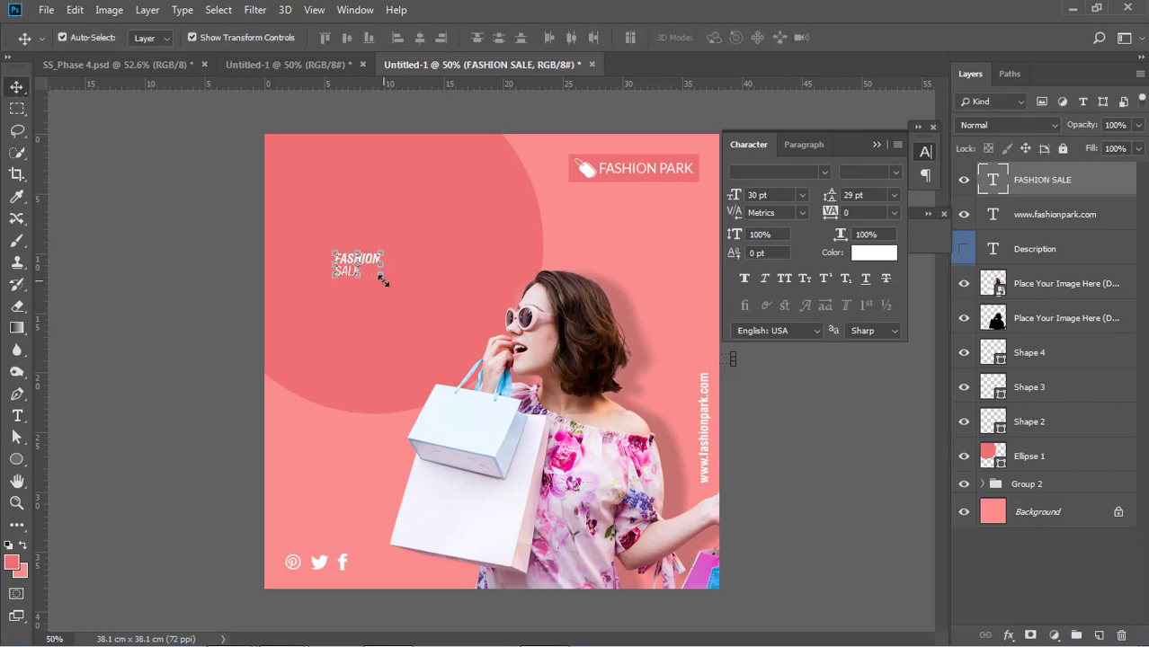
{"action": "left_click_drag", "start_coordinate": [382, 280], "coordinate": [530, 378]}
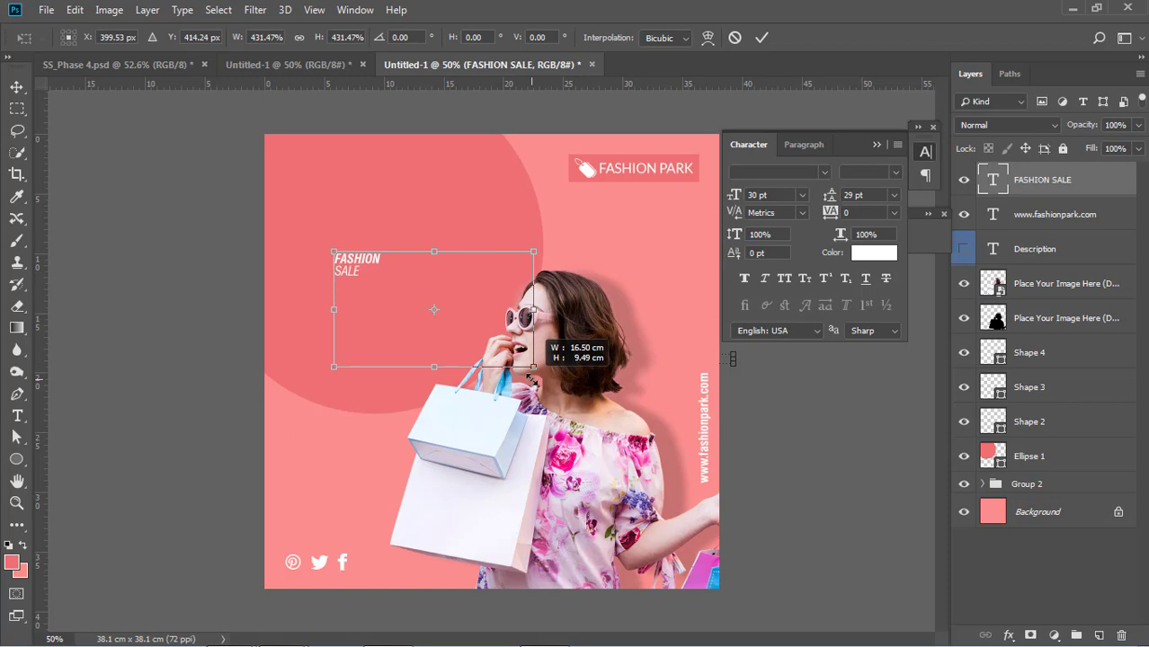
{"action": "left_click_drag", "start_coordinate": [530, 378], "coordinate": [539, 389]}
{"action": "key", "text": "Return"}
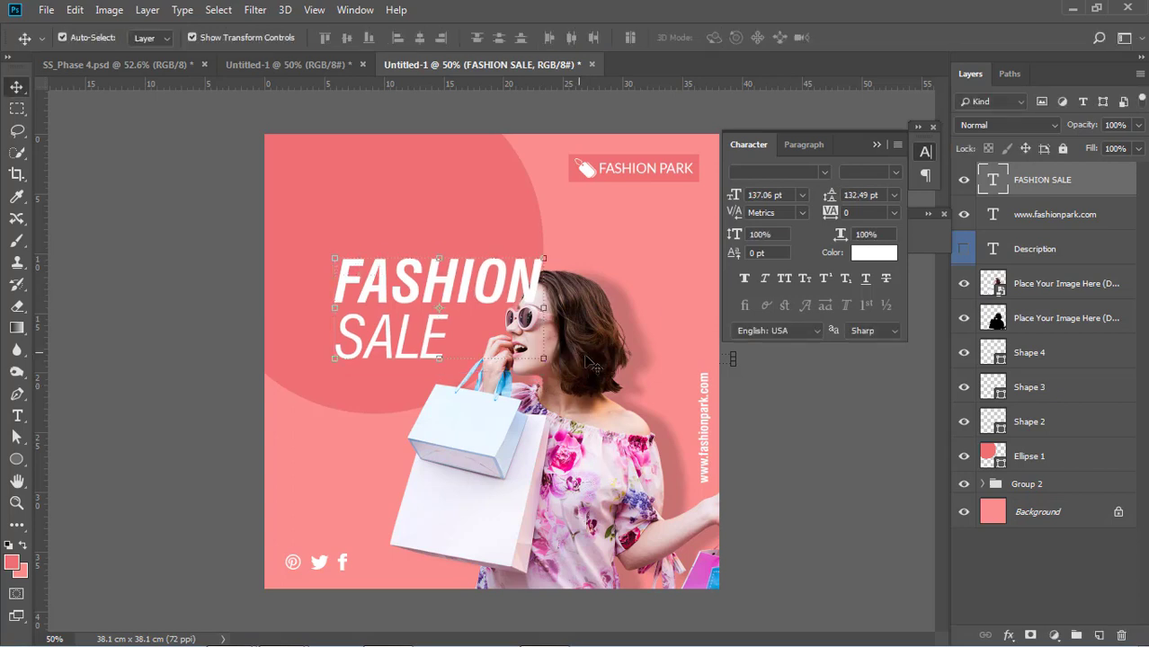
{"action": "left_click", "coordinate": [785, 405]}
{"action": "left_click_drag", "start_coordinate": [452, 290], "coordinate": [406, 239]}
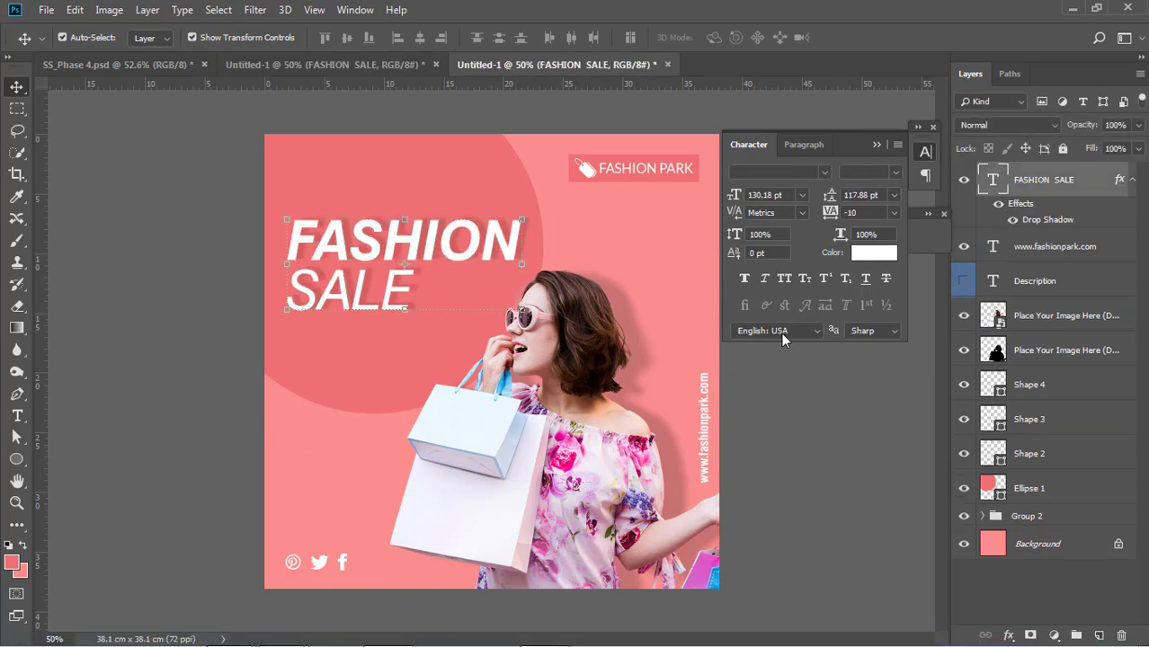
- Set the drop shadow to 14% opacity, -163° angle, 16 px distance, 14% spread, 5 px size
{"action": "left_click", "coordinate": [785, 480]}
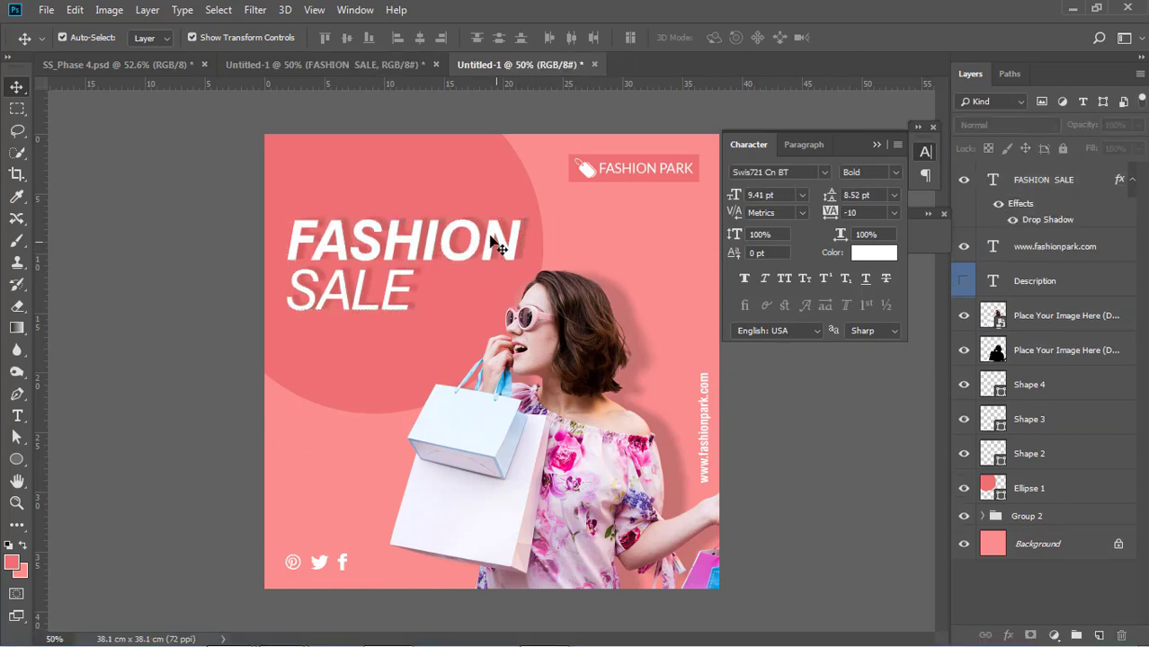
{"action": "double_click", "coordinate": [1055, 223]}
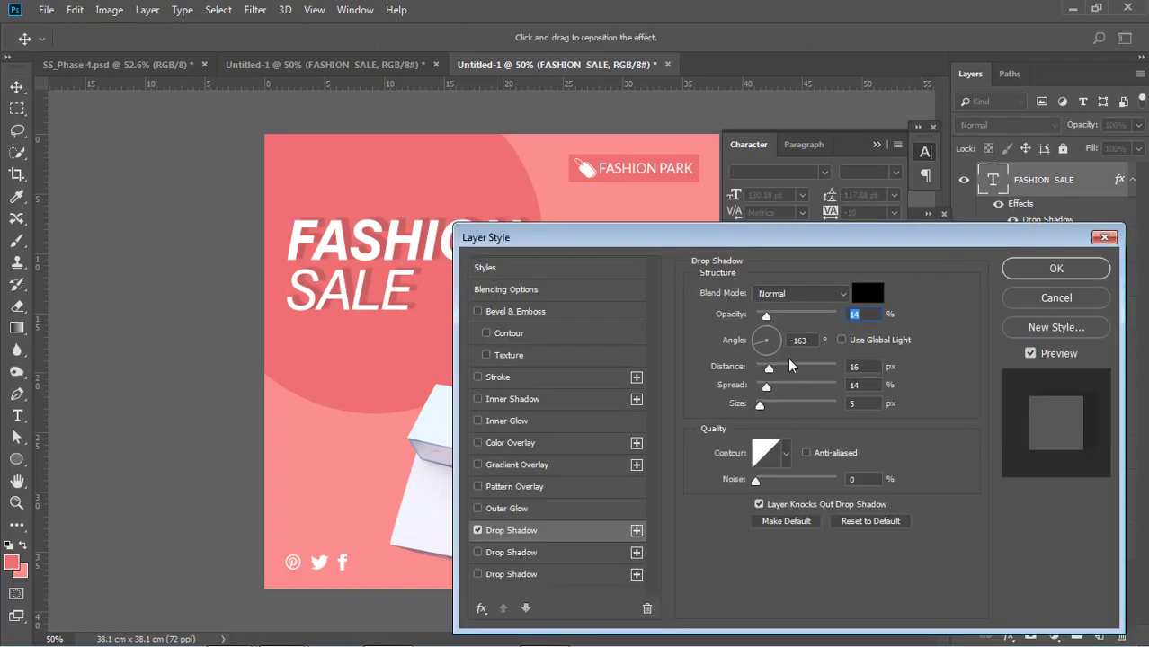
{"action": "key", "text": "Tab"}
{"action": "key", "text": "Tab"}
{"action": "key", "text": "Tab"}
{"action": "key", "text": "Tab"}
{"action": "left_click", "coordinate": [1077, 268]}
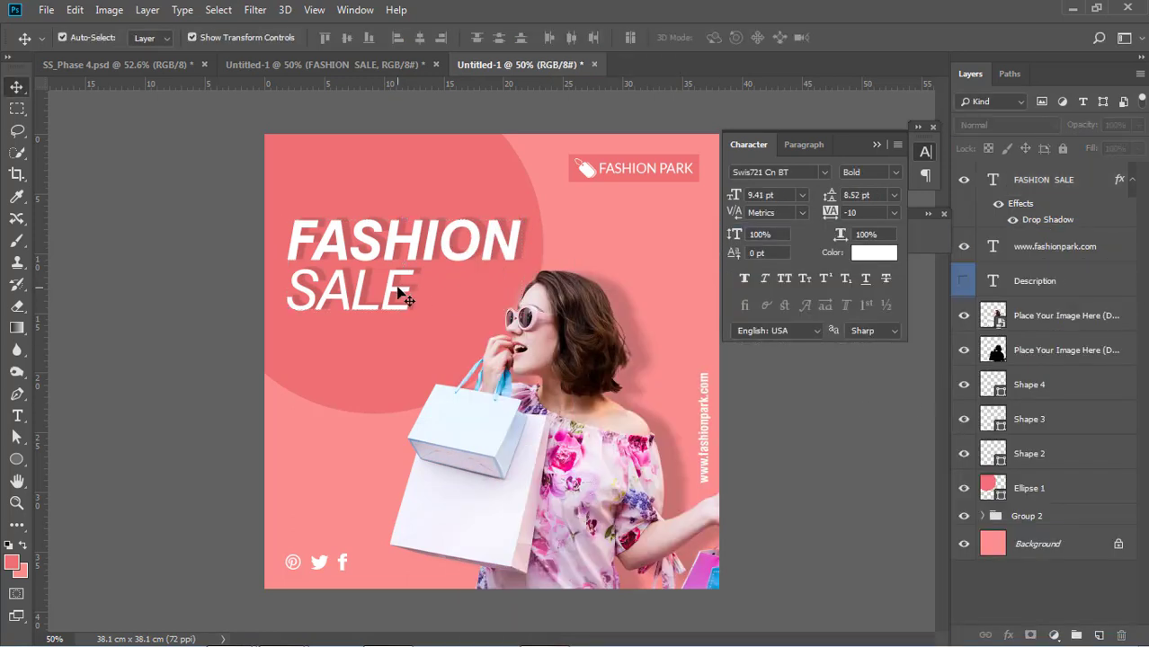
{"action": "left_click_drag", "start_coordinate": [393, 284], "coordinate": [394, 280]}
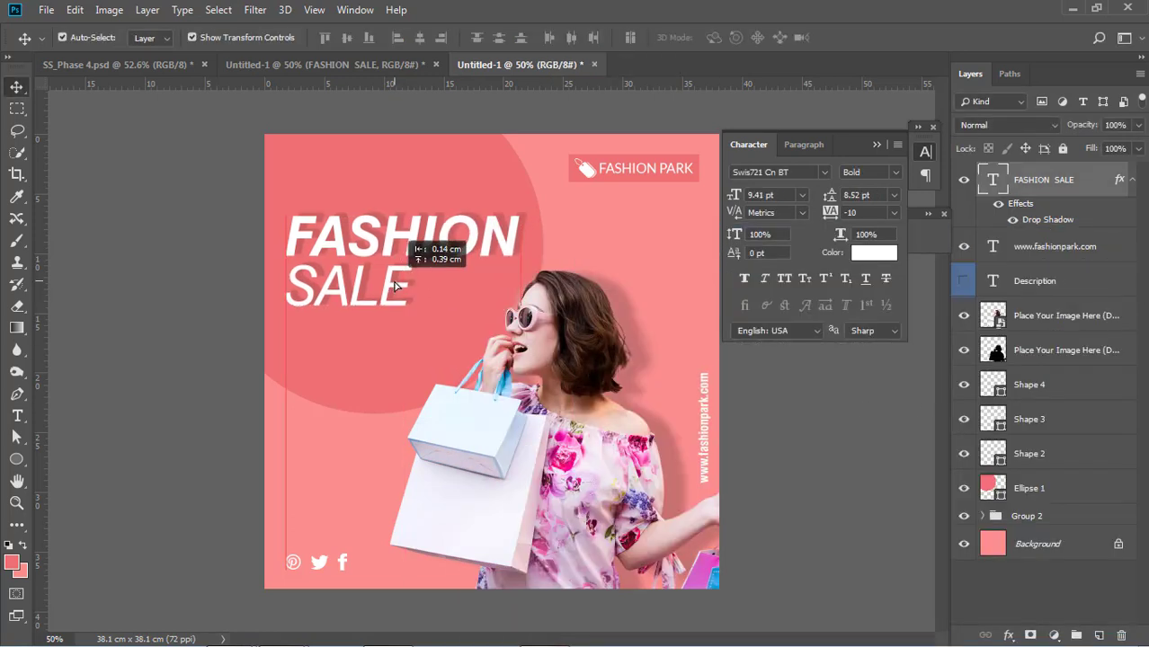
- Show the Description text layer and move it below the headline
{"action": "left_click", "coordinate": [791, 410]}
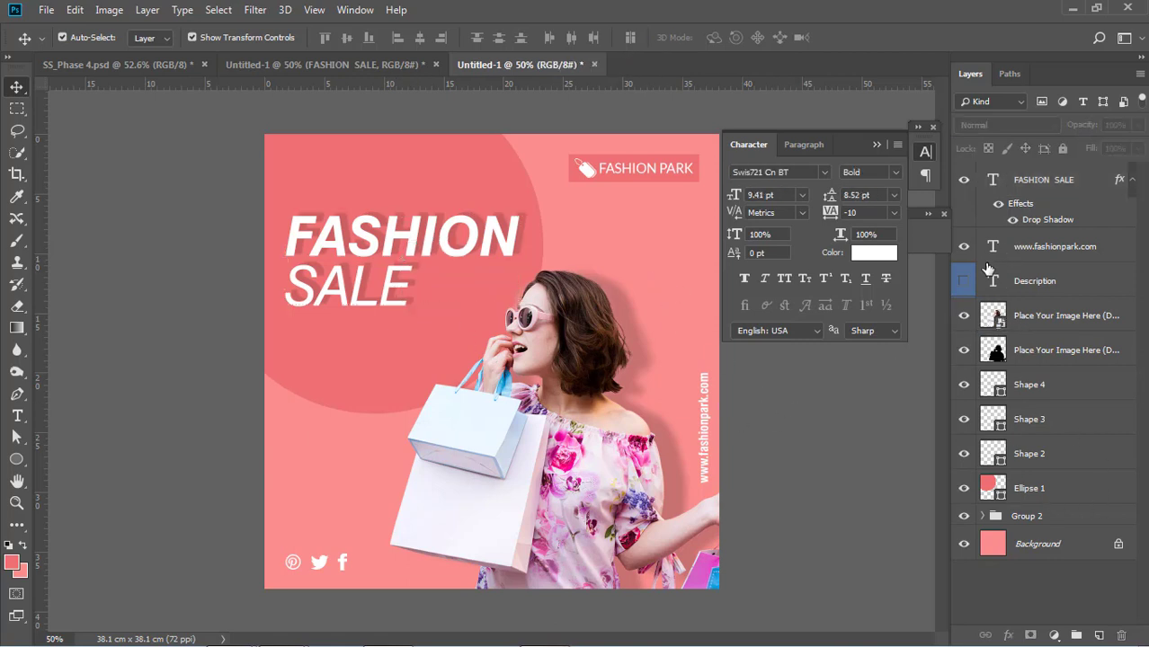
{"action": "left_click", "coordinate": [963, 280]}
{"action": "left_click", "coordinate": [442, 321]}
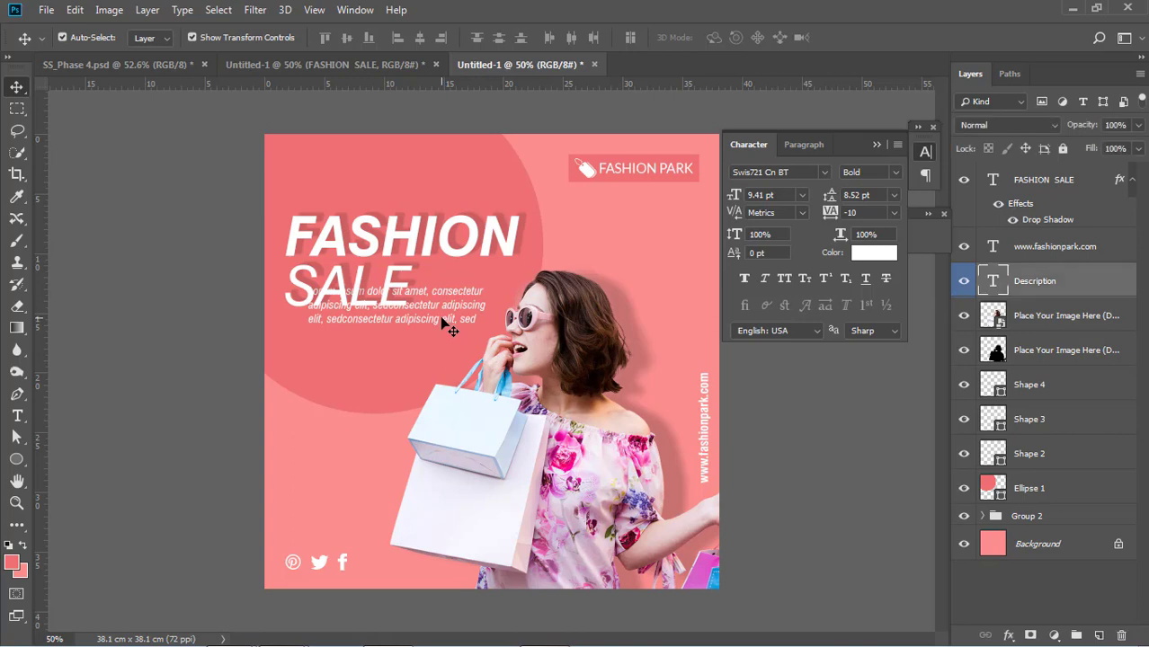
{"action": "left_click_drag", "start_coordinate": [447, 326], "coordinate": [421, 363]}
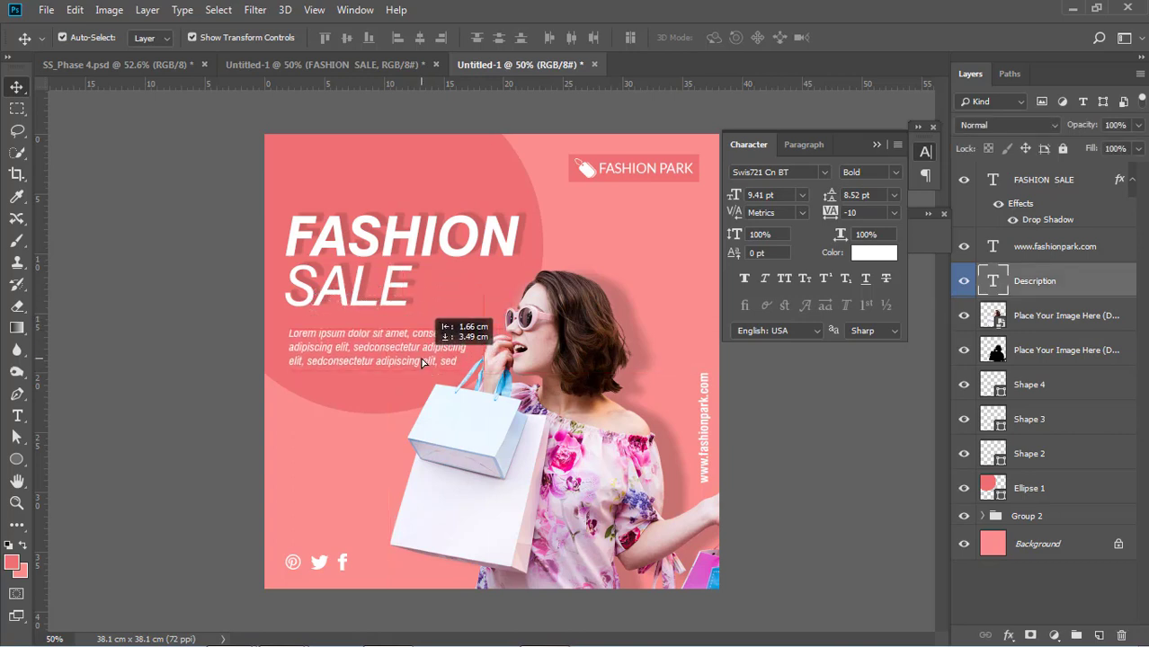
- Enlarge the background circle Ellipse 1 slightly with Free Transform
{"action": "left_click", "coordinate": [400, 406]}
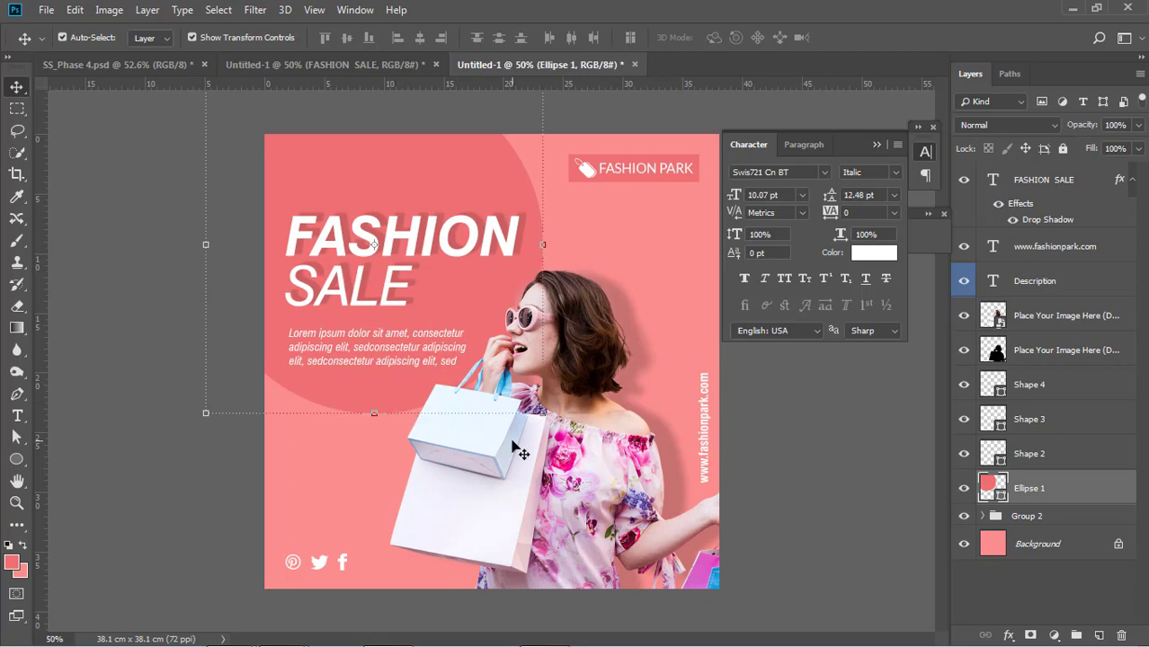
{"action": "left_click_drag", "start_coordinate": [543, 413], "coordinate": [567, 438]}
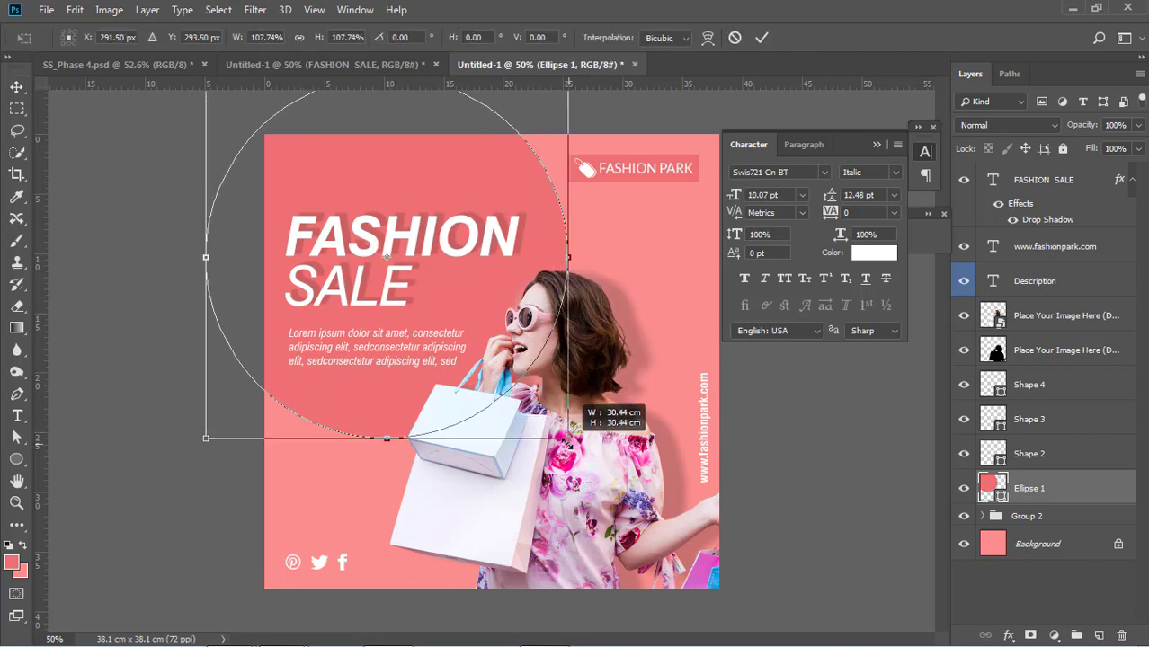
{"action": "key", "text": "Return"}
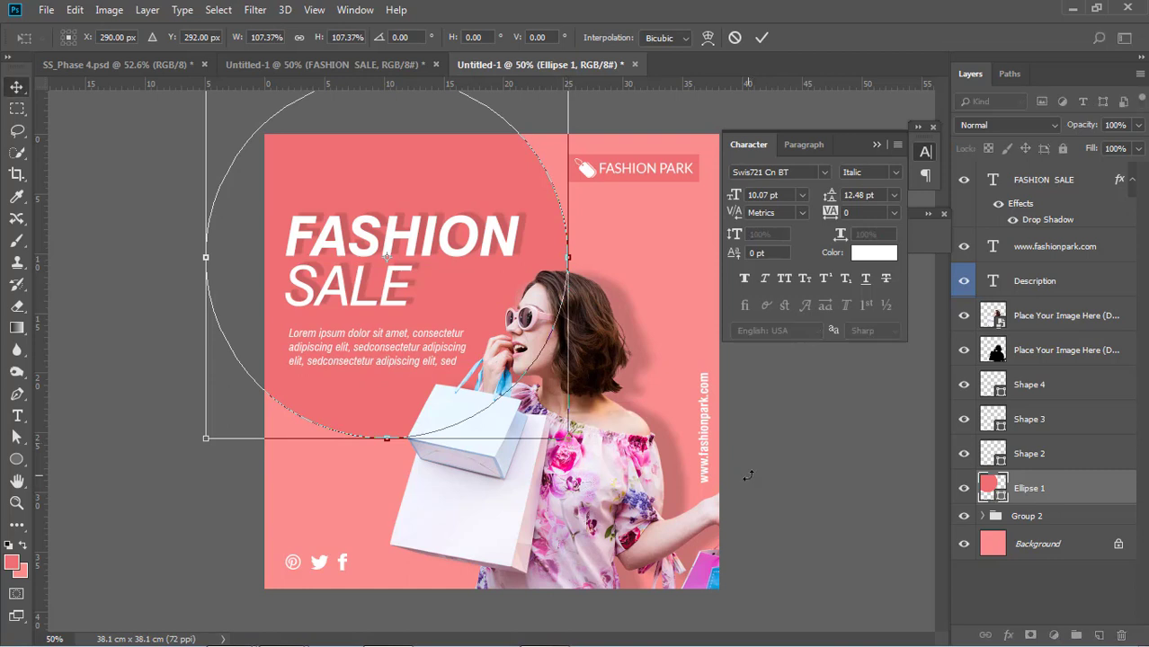
- Nudge the FASHION SALE headline up and bring the description closer beneath it
{"action": "left_click", "coordinate": [788, 454]}
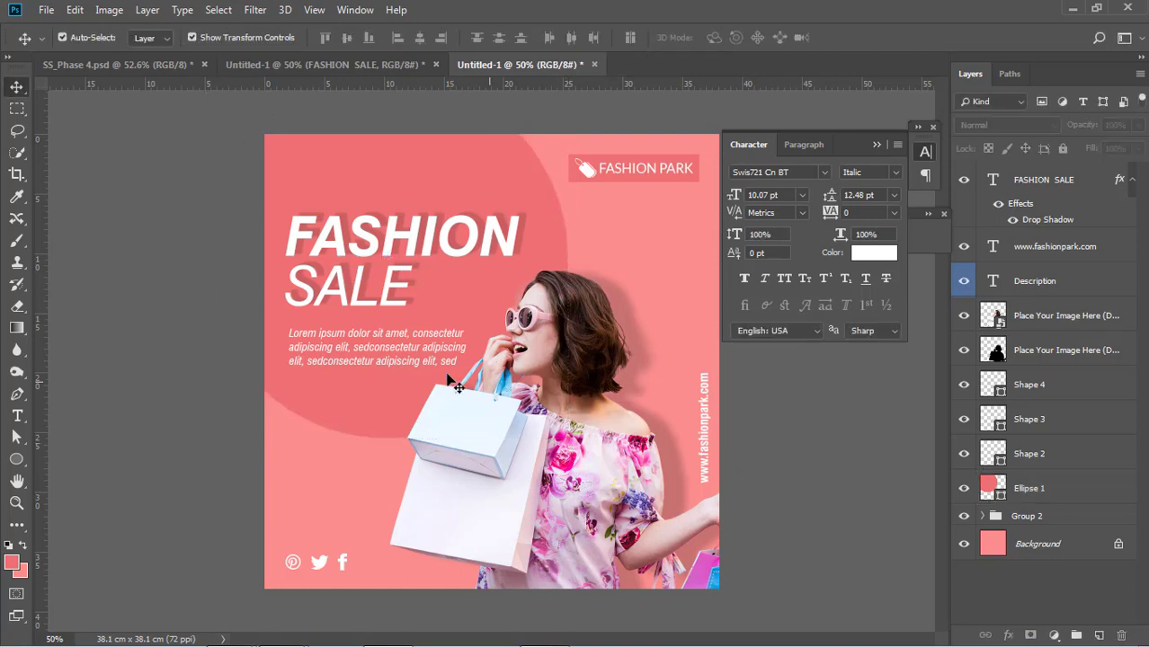
{"action": "left_click", "coordinate": [364, 301]}
{"action": "key", "text": "shift+Up"}
{"action": "key", "text": "shift+Up"}
{"action": "key", "text": "shift+Up"}
{"action": "key", "text": "shift+Up"}
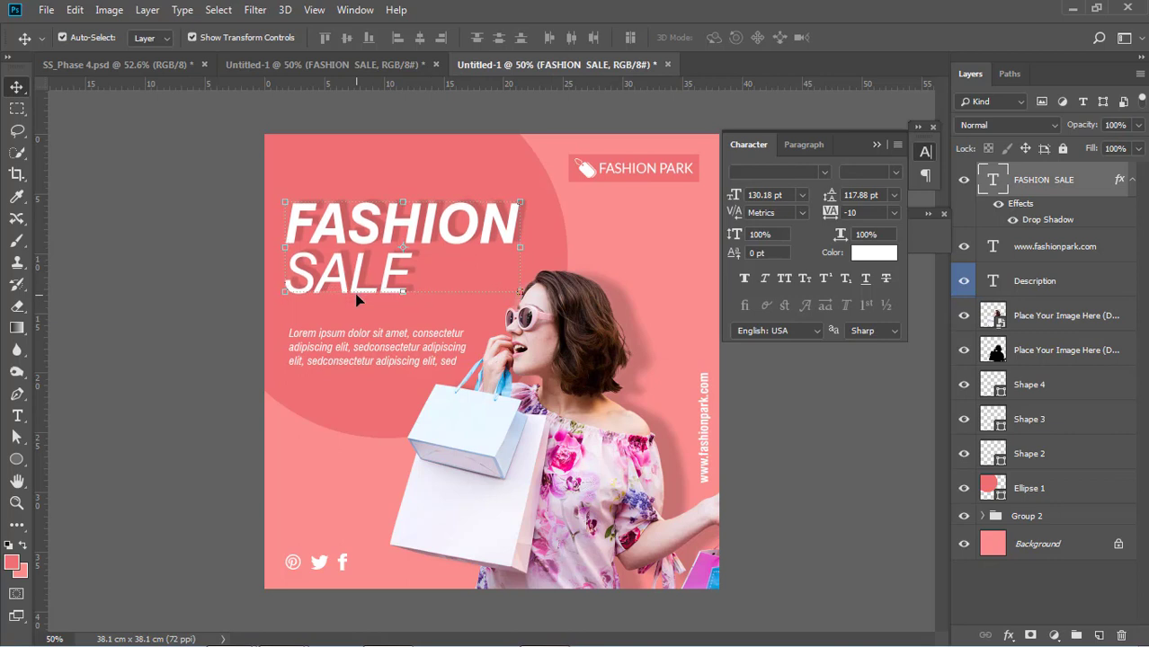
{"action": "key", "text": "shift+Up"}
{"action": "key", "text": "shift+Up"}
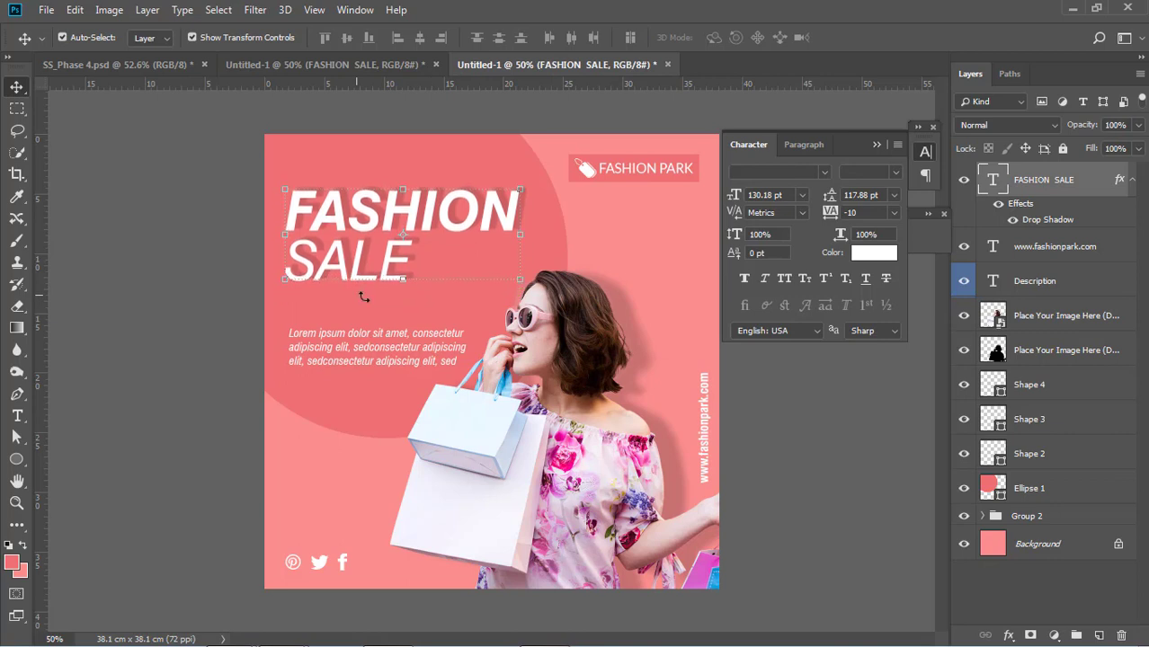
{"action": "mouse_move", "coordinate": [367, 357]}
{"action": "left_mouse_down"}
{"action": "mouse_move", "coordinate": [356, 314]}
{"action": "mouse_move", "coordinate": [363, 333]}
{"action": "left_mouse_up"}
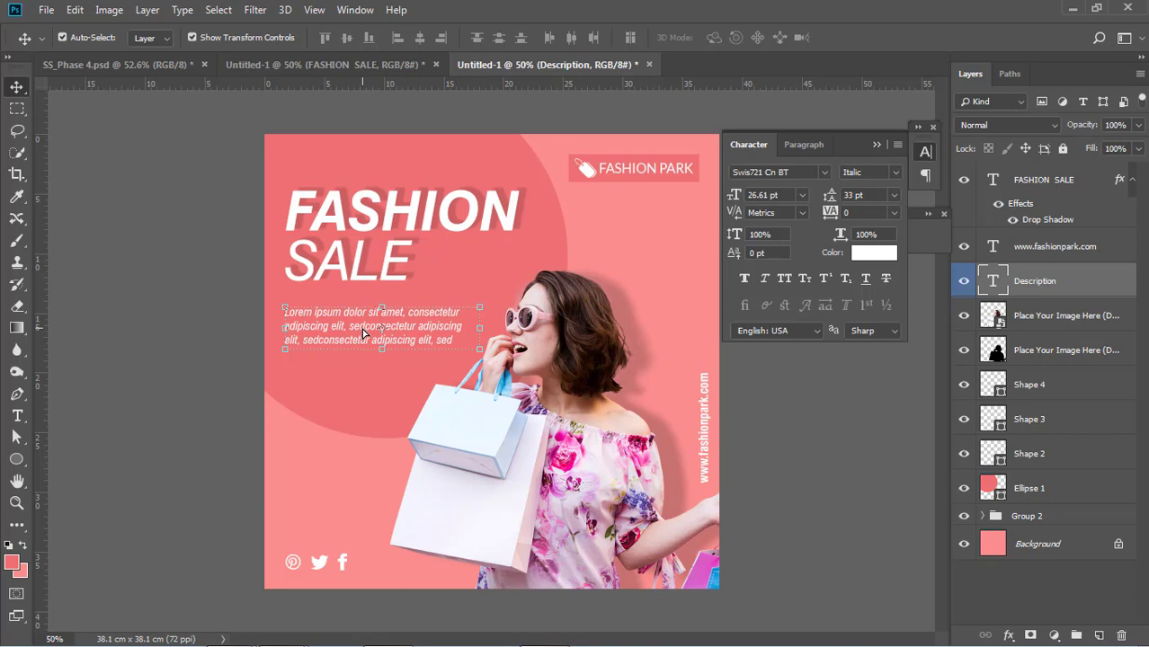
- Add a NEW COLLECTION text line set to 36 pt
{"action": "left_click", "coordinate": [17, 415]}
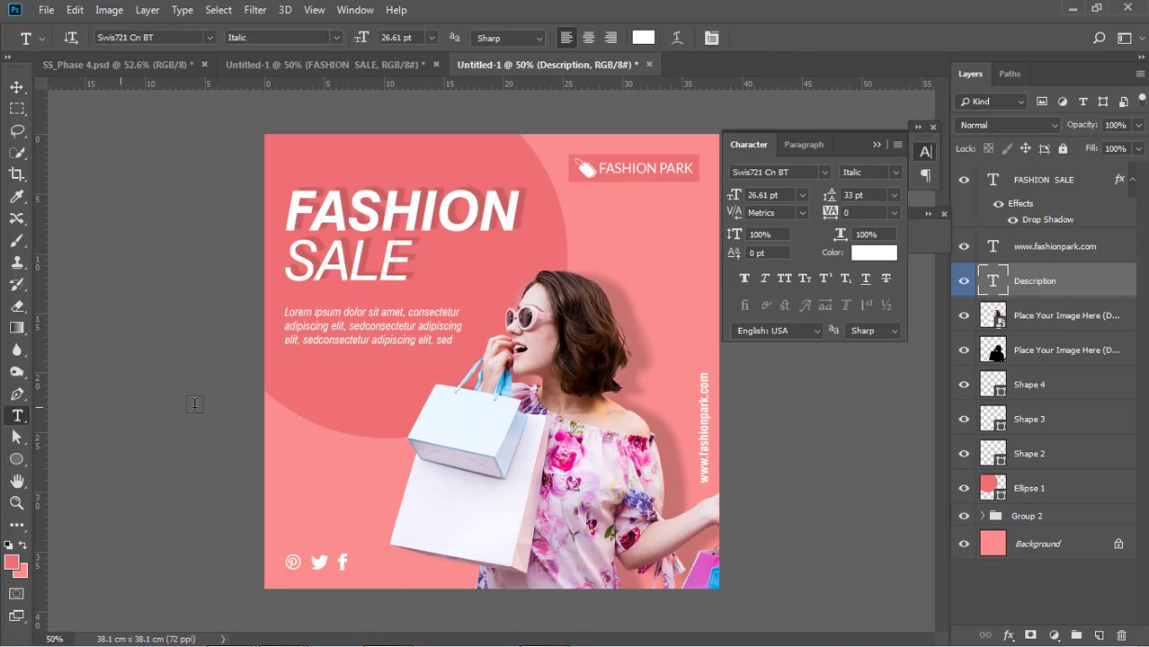
{"action": "left_click", "coordinate": [316, 387]}
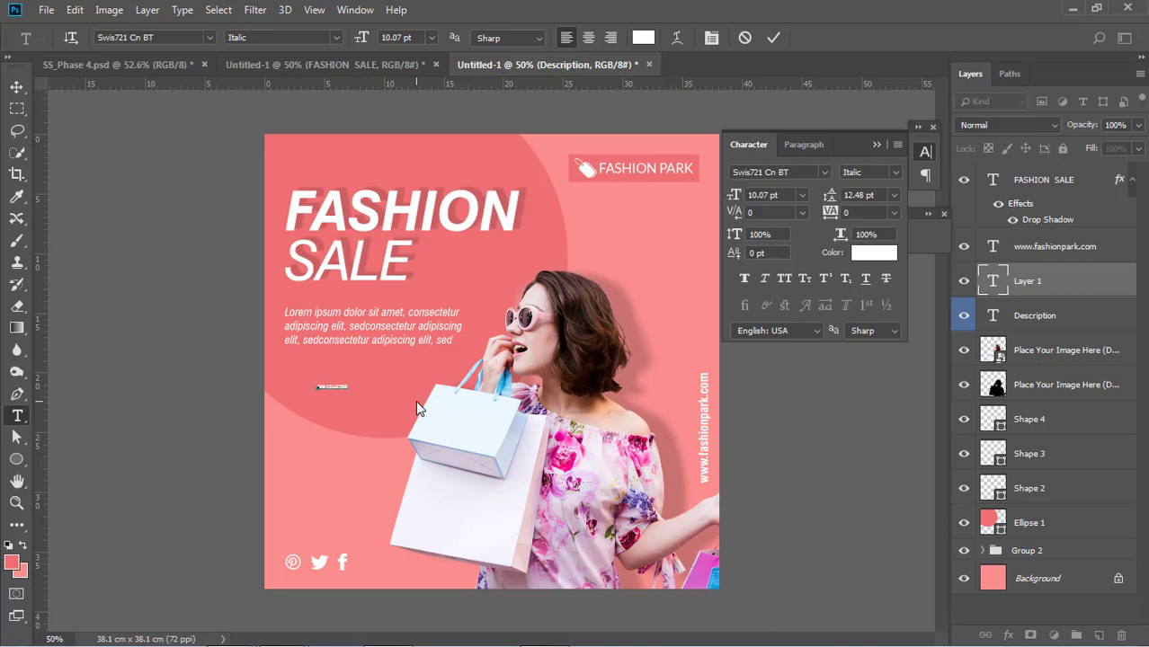
{"action": "left_click_drag", "start_coordinate": [354, 387], "coordinate": [273, 386]}
{"action": "left_click", "coordinate": [431, 37]}
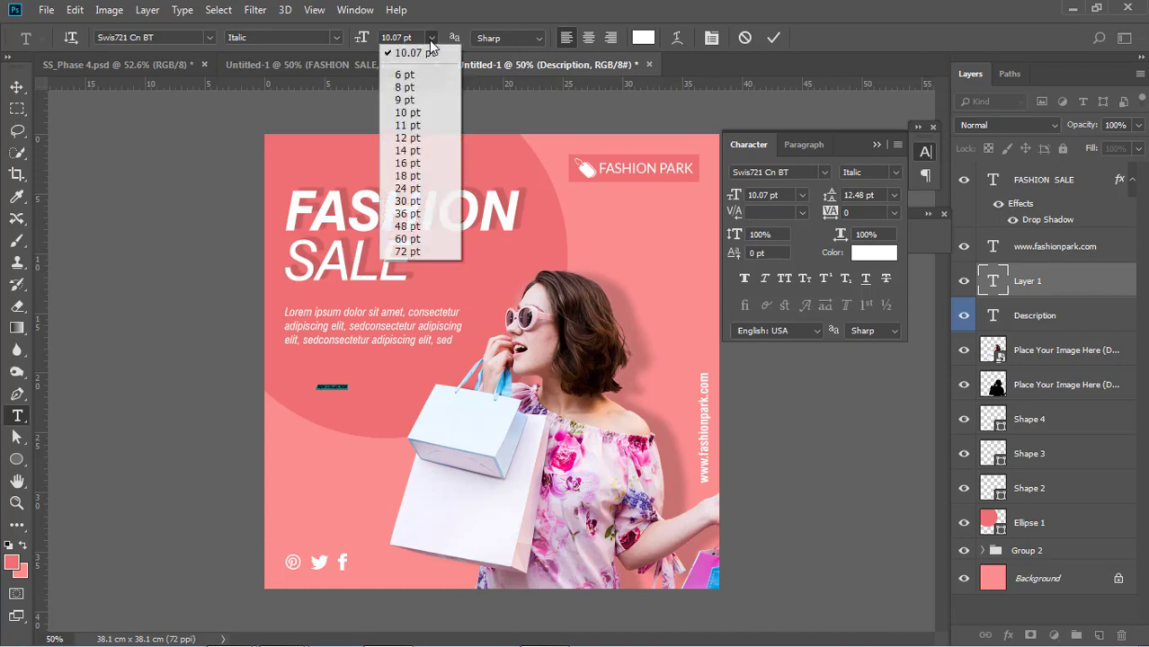
{"action": "left_click", "coordinate": [412, 211]}
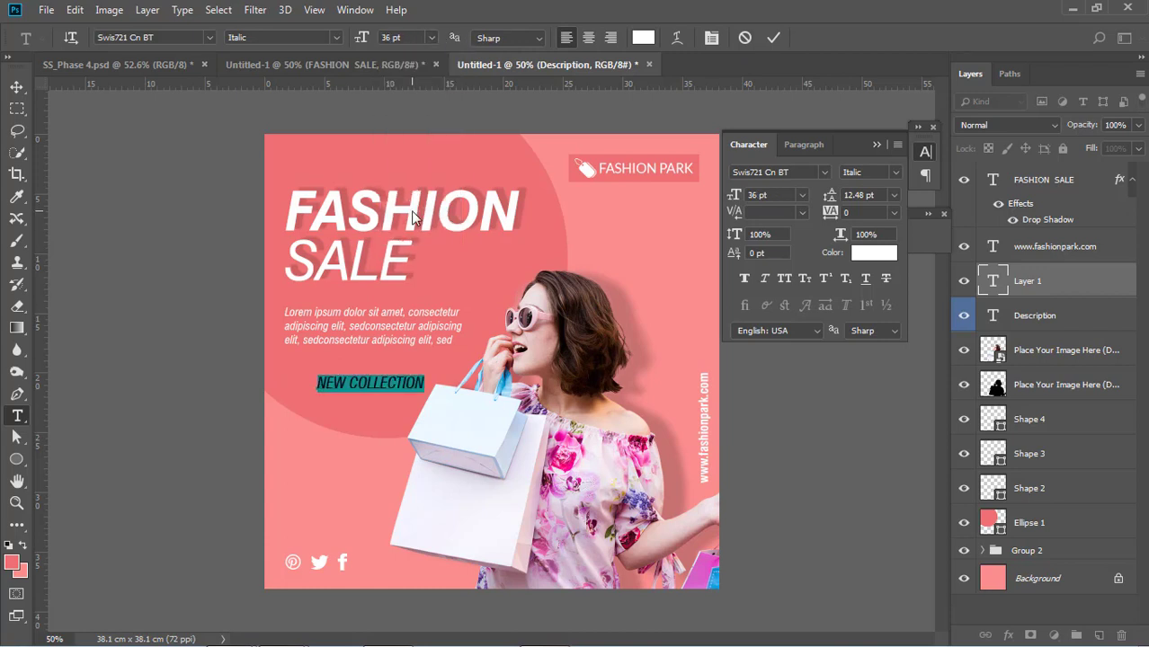
{"action": "left_click", "coordinate": [17, 87]}
- Place NEW COLLECTION just below SALE, aligned with it, shifting the description slightly down
{"action": "left_click_drag", "start_coordinate": [395, 385], "coordinate": [364, 303]}
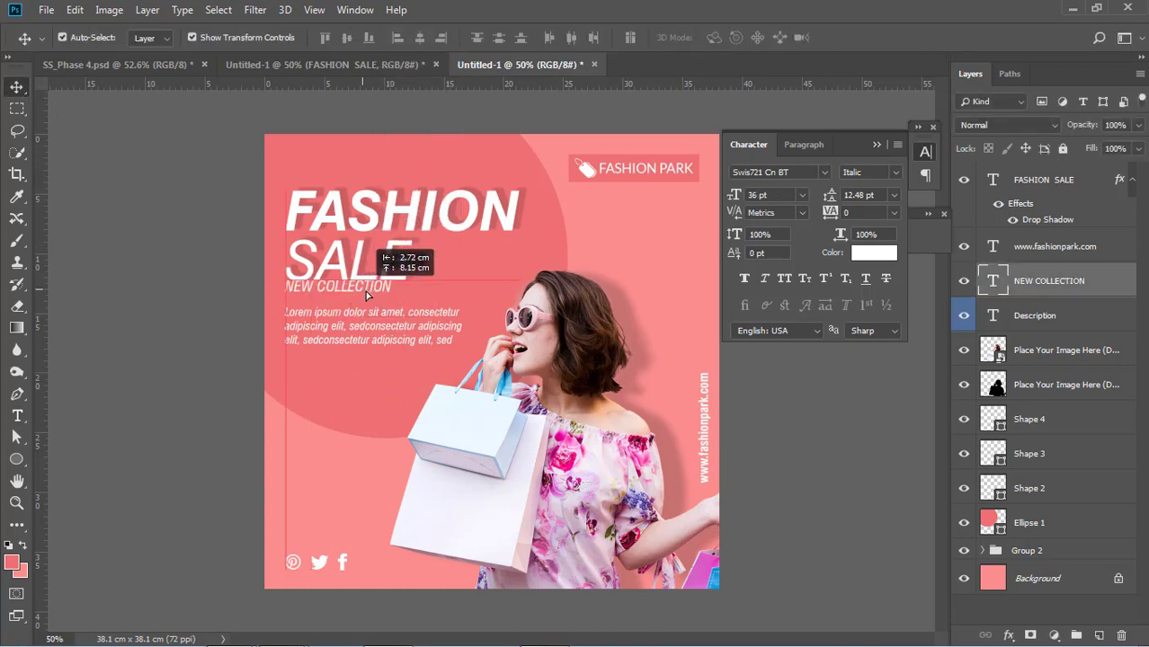
{"action": "left_click_drag", "start_coordinate": [404, 345], "coordinate": [404, 353]}
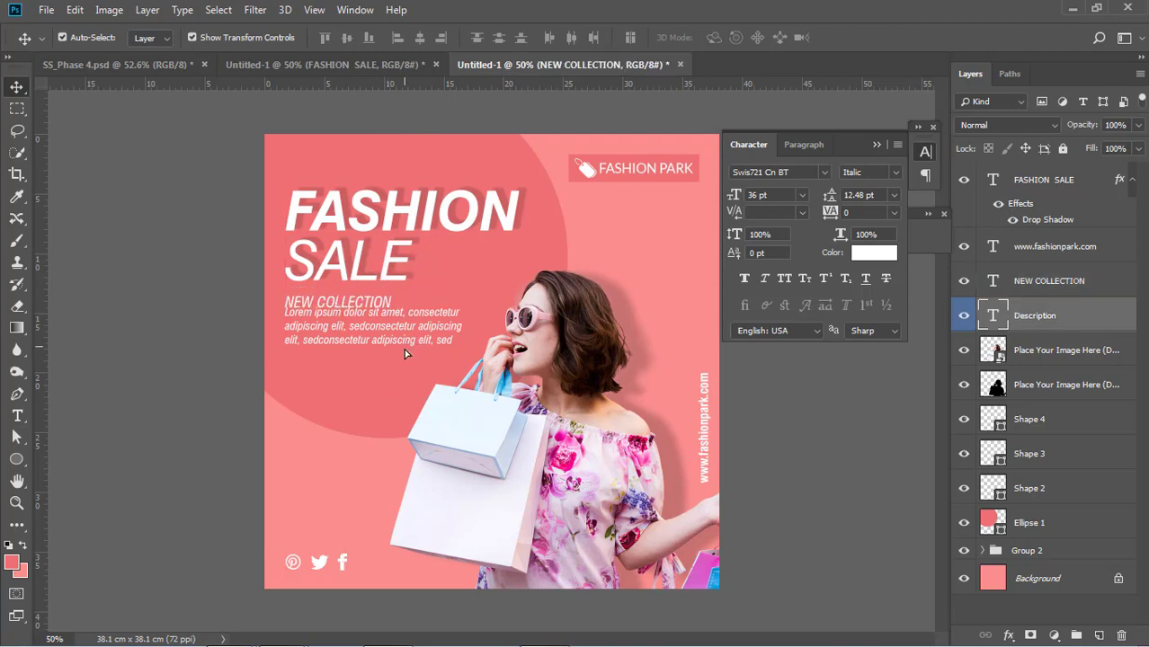
{"action": "left_click", "coordinate": [220, 299]}
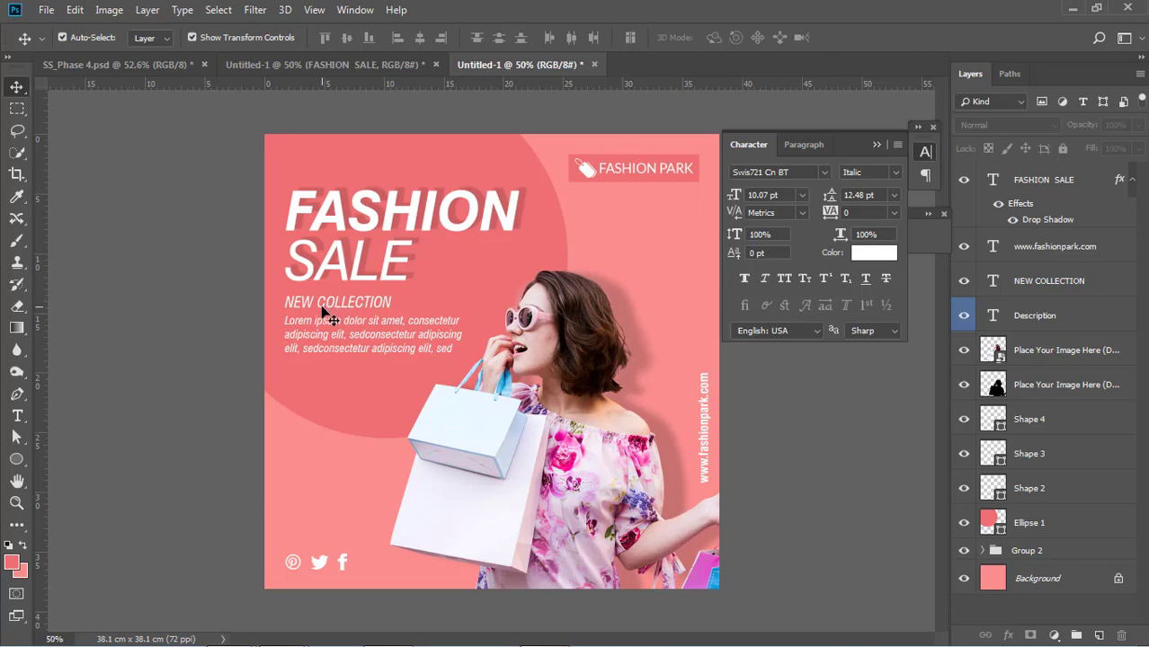
{"action": "left_click", "coordinate": [323, 307]}
{"action": "left_click_drag", "start_coordinate": [323, 310], "coordinate": [328, 311]}
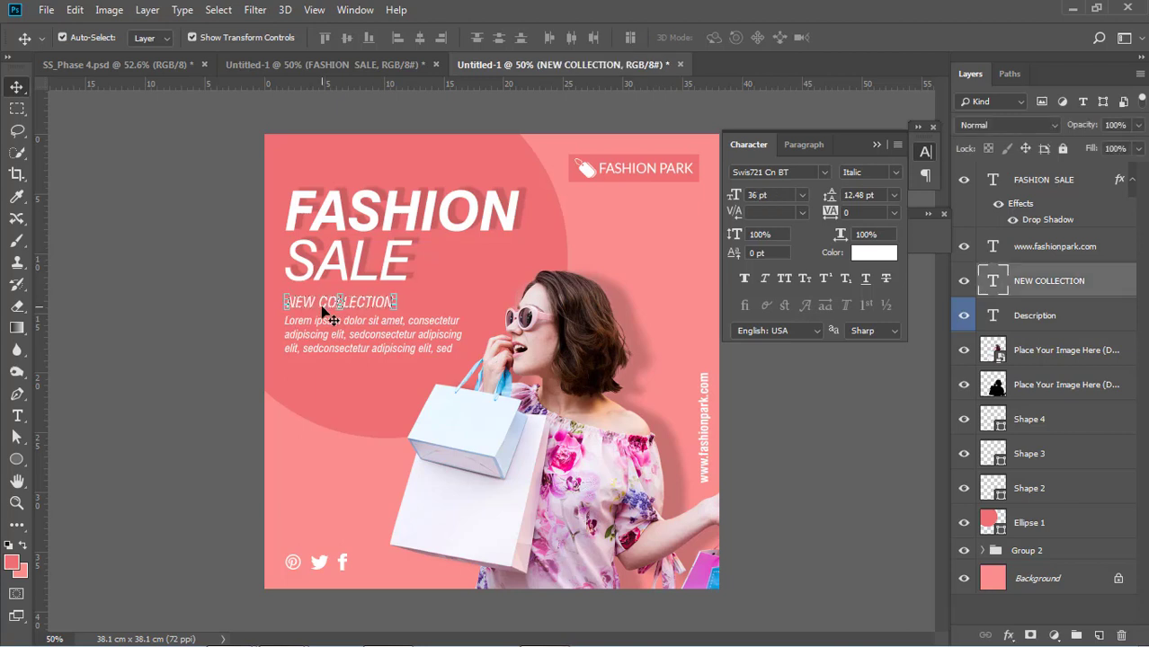
{"action": "left_click", "coordinate": [241, 437]}
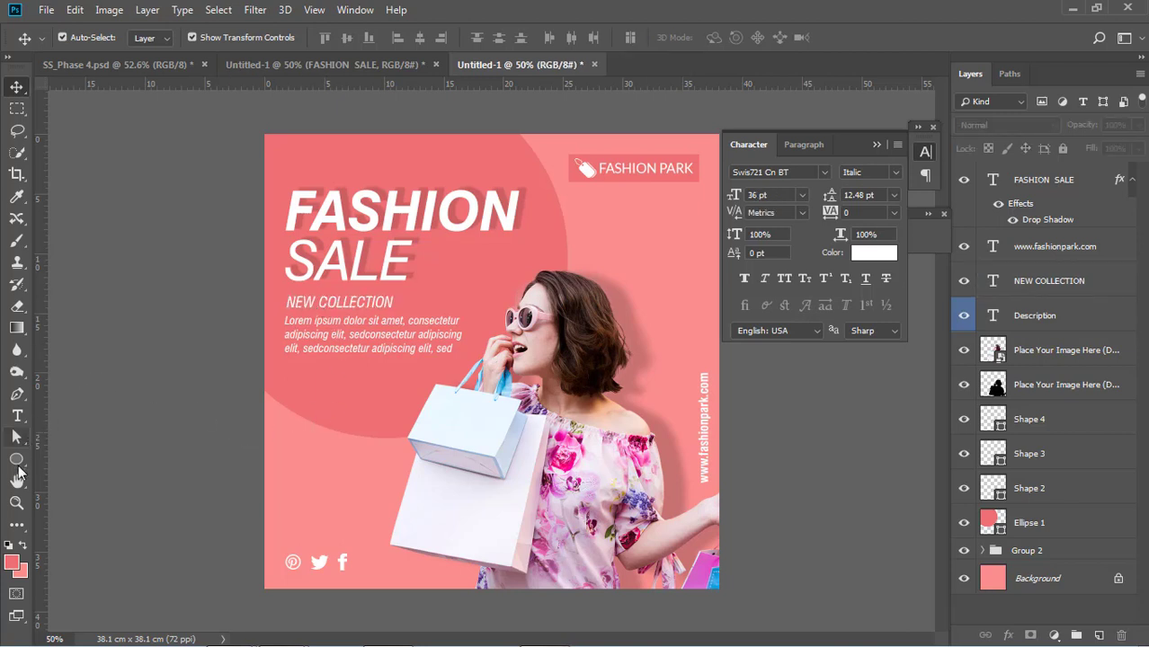
- Draw a thin white line under NEW COLLECTION, discarding an accidental hexagon
{"action": "left_click", "coordinate": [18, 465]}
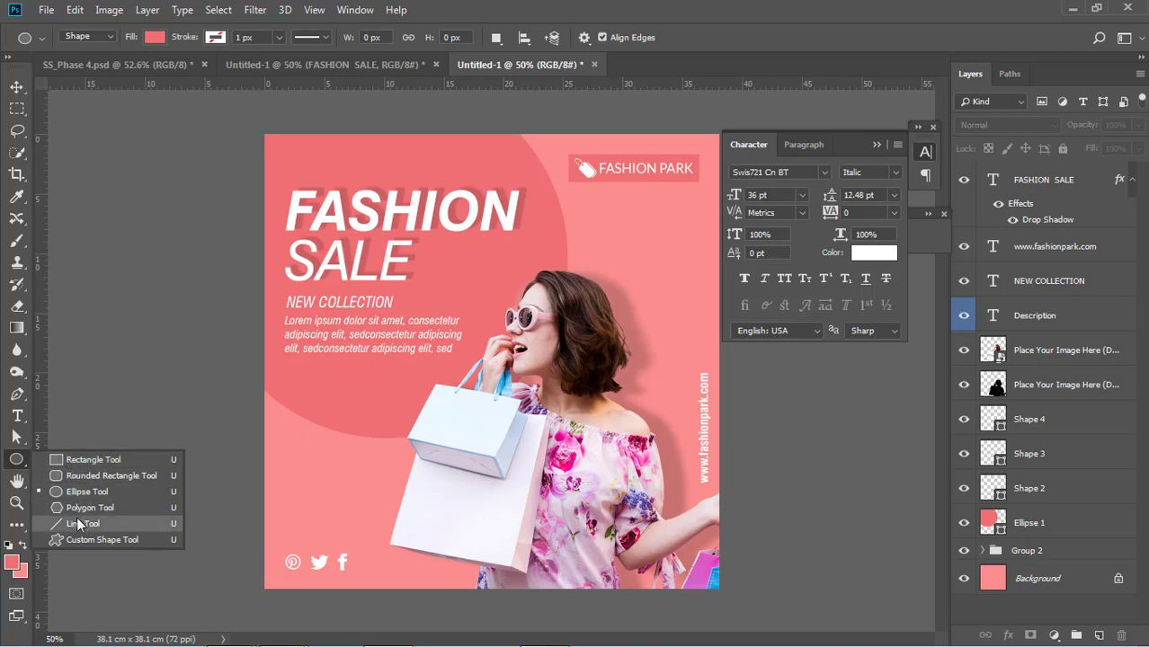
{"action": "left_click", "coordinate": [77, 508]}
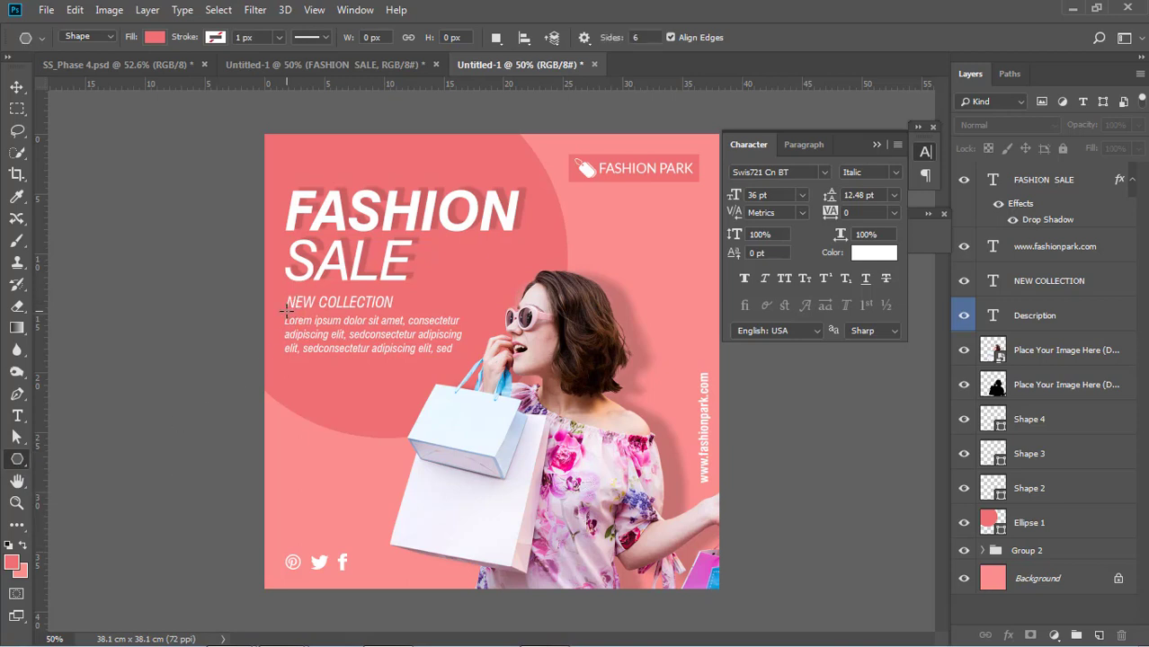
{"action": "left_click_drag", "start_coordinate": [286, 311], "coordinate": [382, 303]}
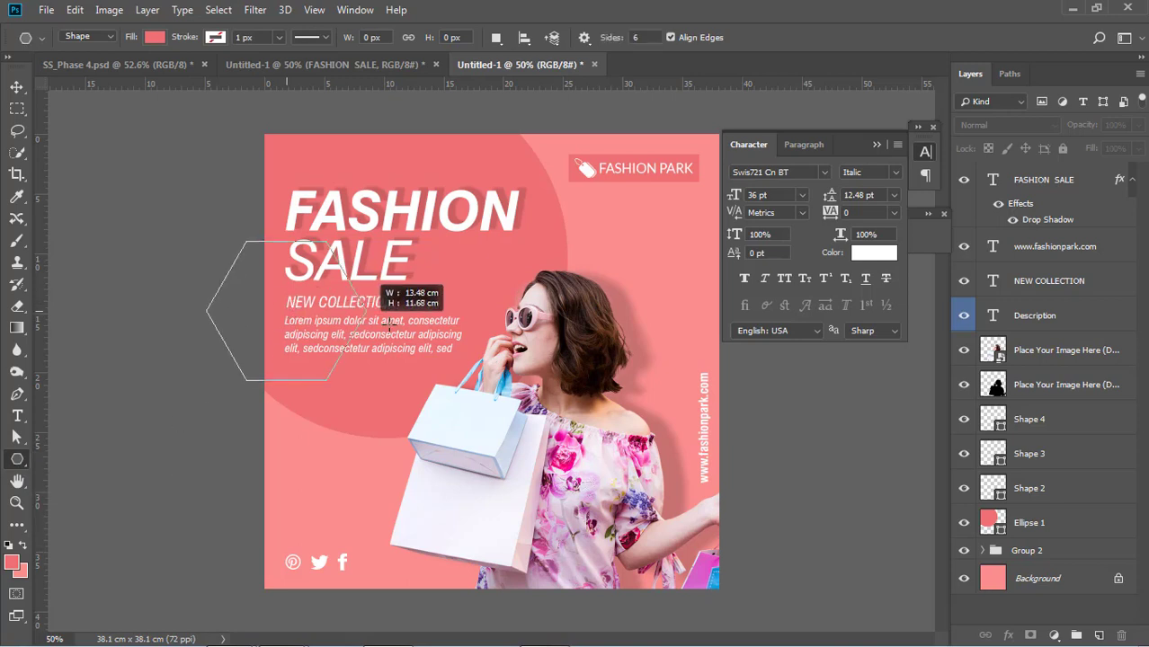
{"action": "key", "text": "ctrl+z"}
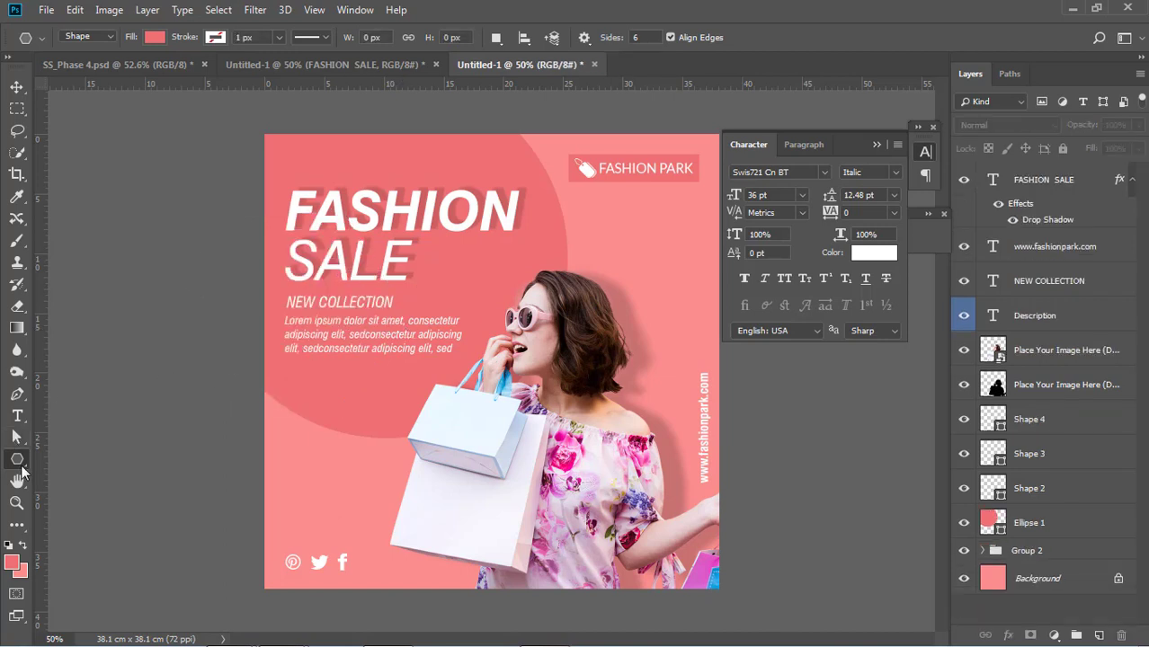
{"action": "right_click", "coordinate": [18, 459]}
{"action": "left_click", "coordinate": [85, 526]}
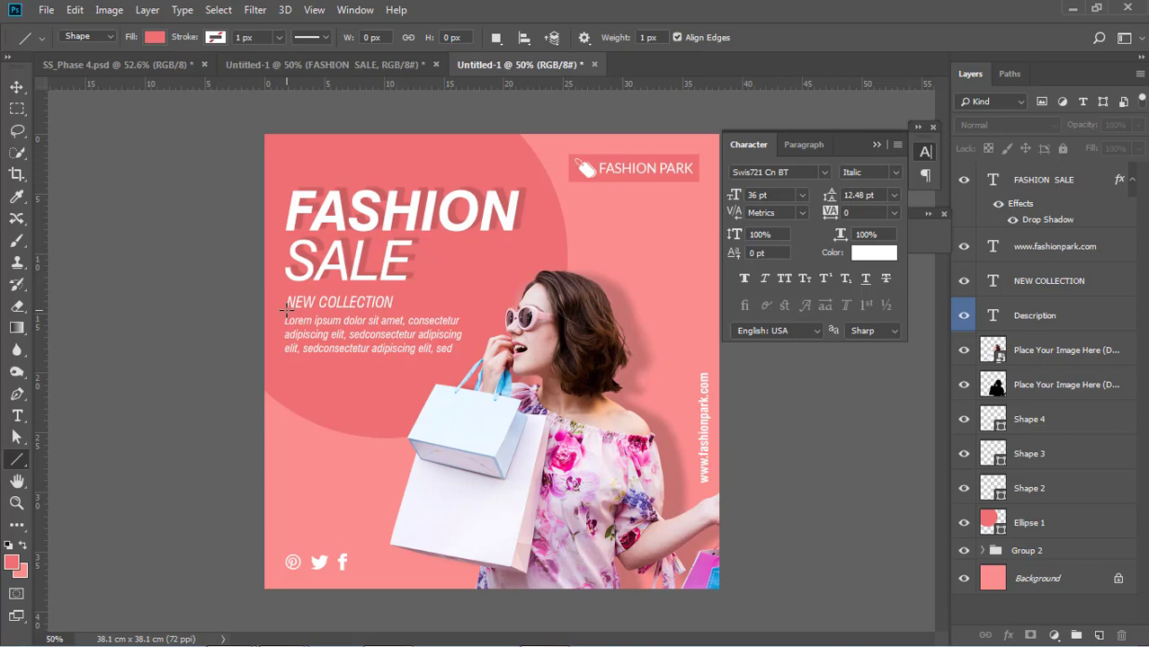
{"action": "left_click_drag", "start_coordinate": [287, 311], "coordinate": [395, 319]}
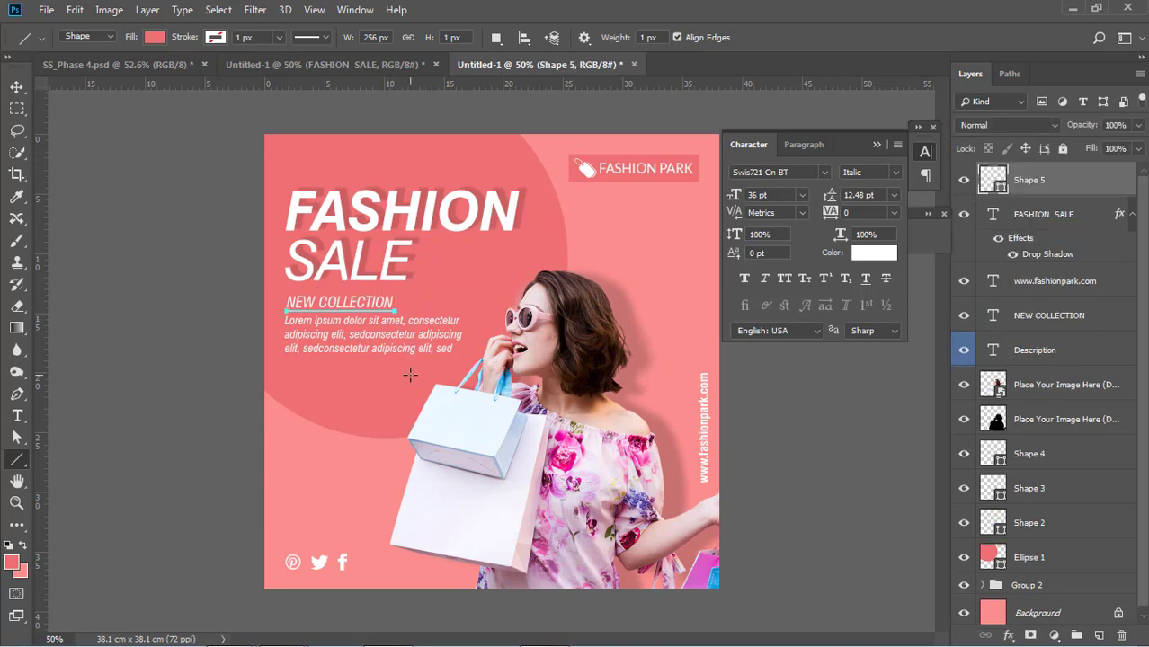
{"action": "left_click", "coordinate": [215, 37]}
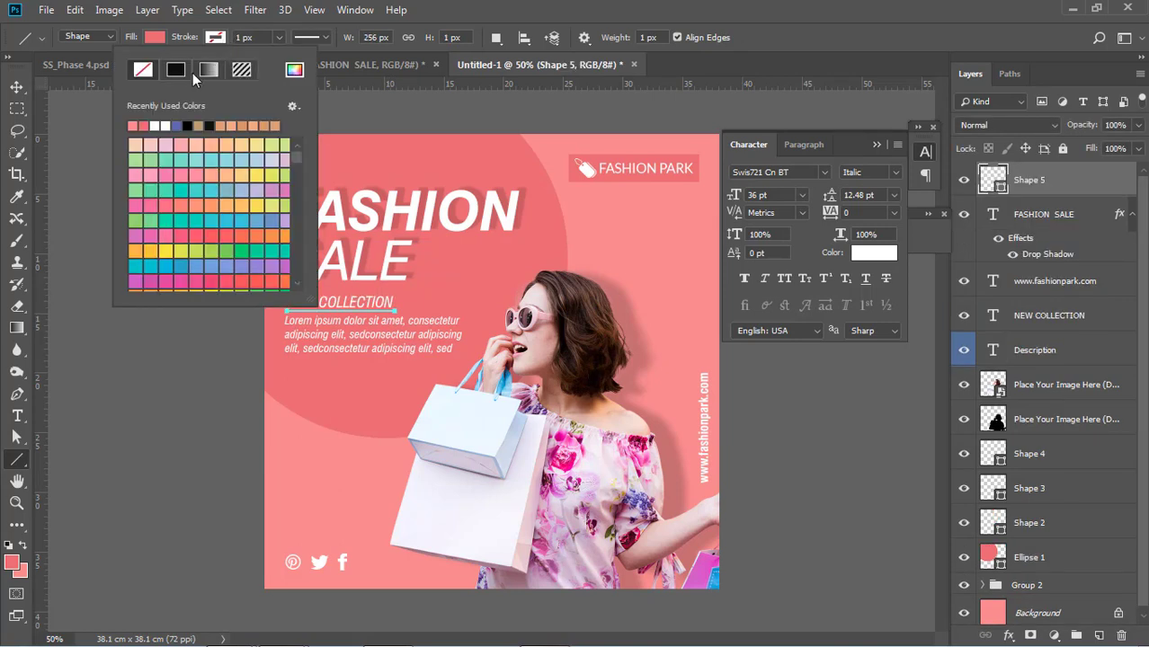
{"action": "left_click", "coordinate": [165, 126]}
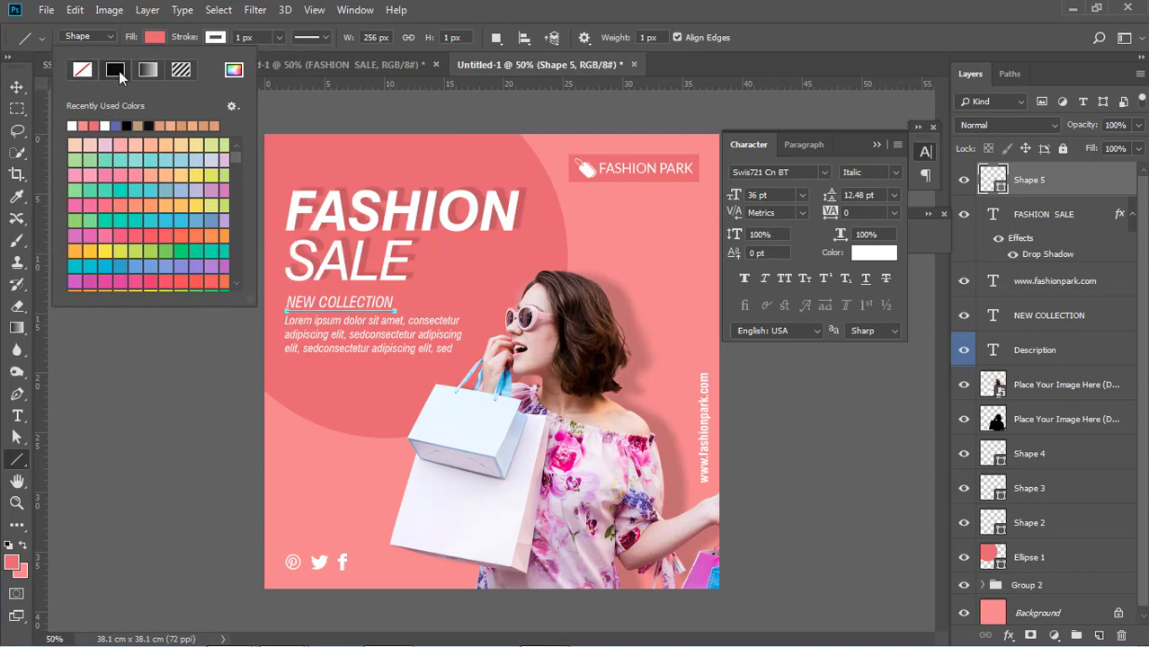
- Return to the Move tool, check the description text, then choose the Rectangle tool
{"action": "left_click", "coordinate": [11, 87]}
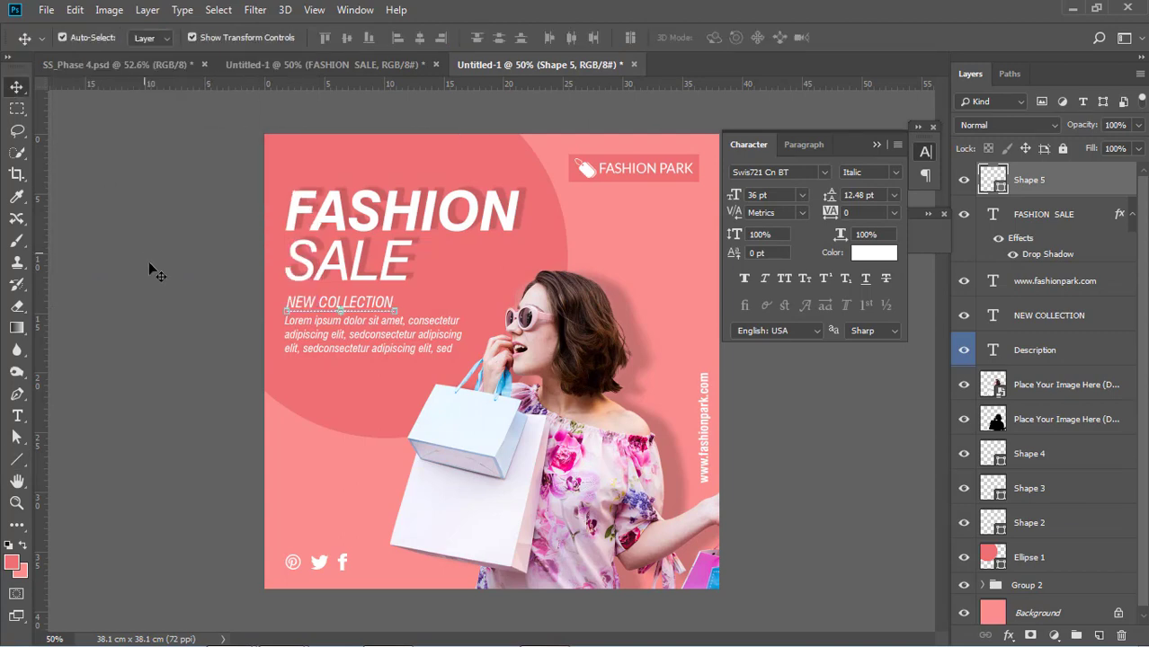
{"action": "left_click", "coordinate": [192, 301]}
{"action": "left_click", "coordinate": [406, 338]}
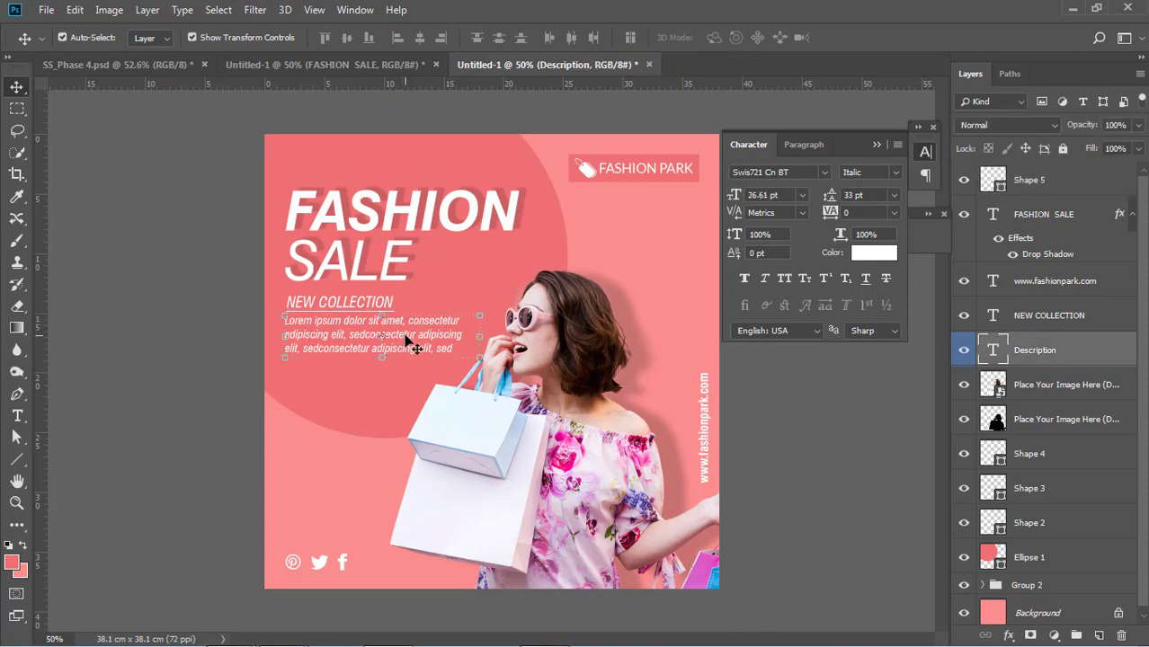
{"action": "left_click", "coordinate": [847, 488]}
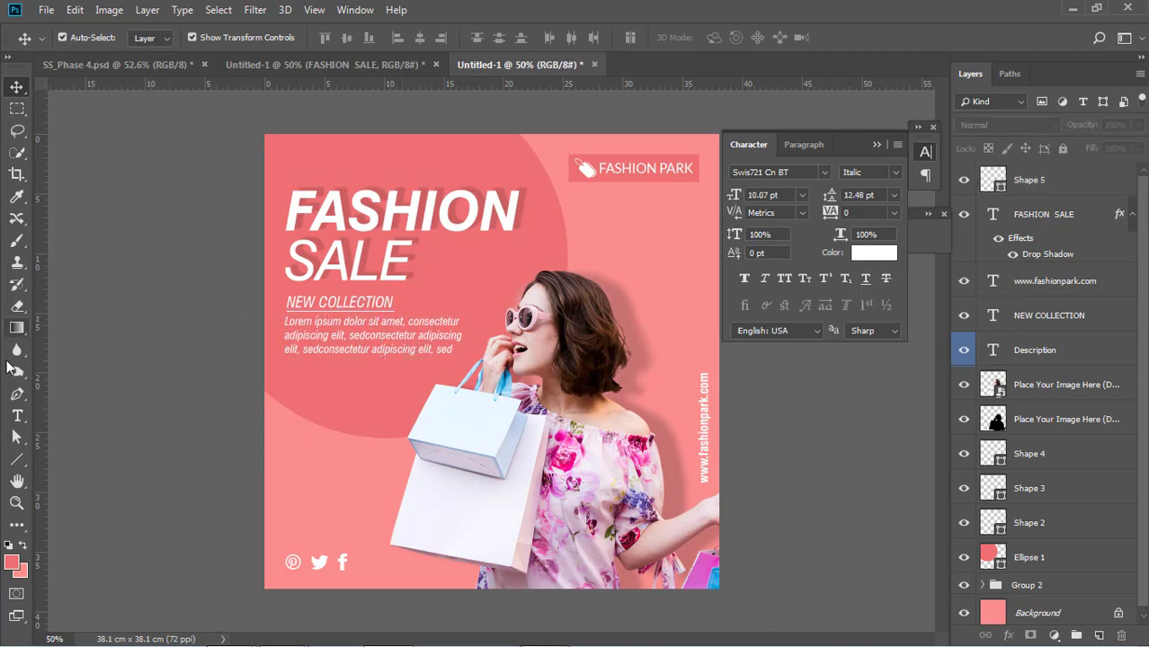
{"action": "right_click", "coordinate": [18, 460]}
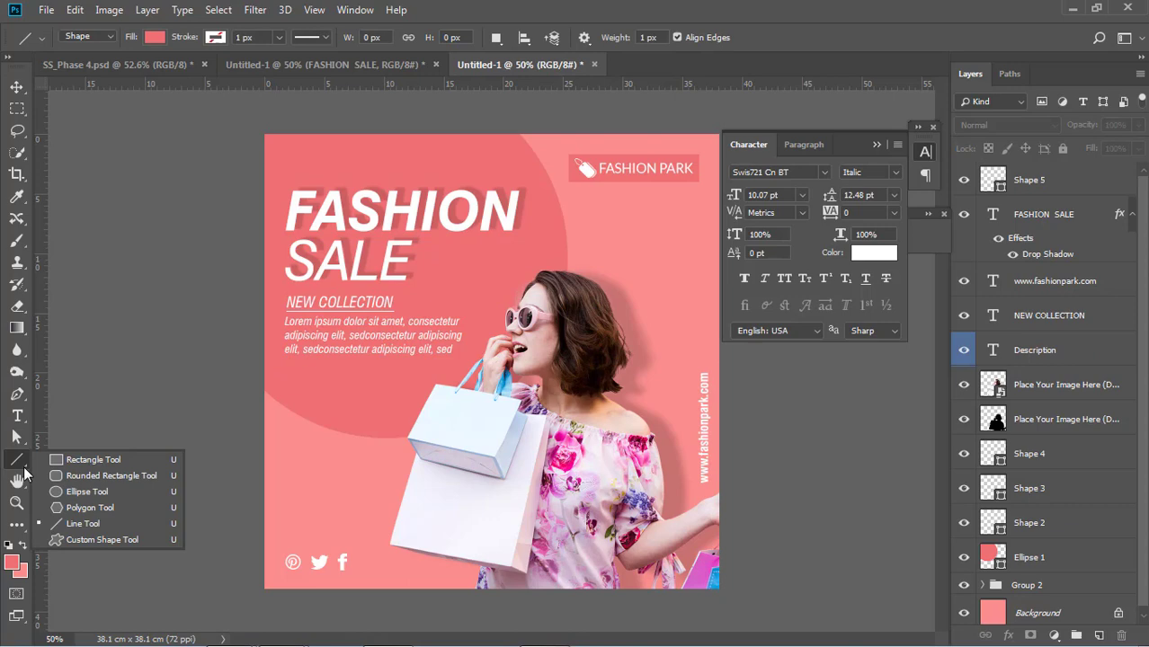
{"action": "left_click", "coordinate": [99, 459]}
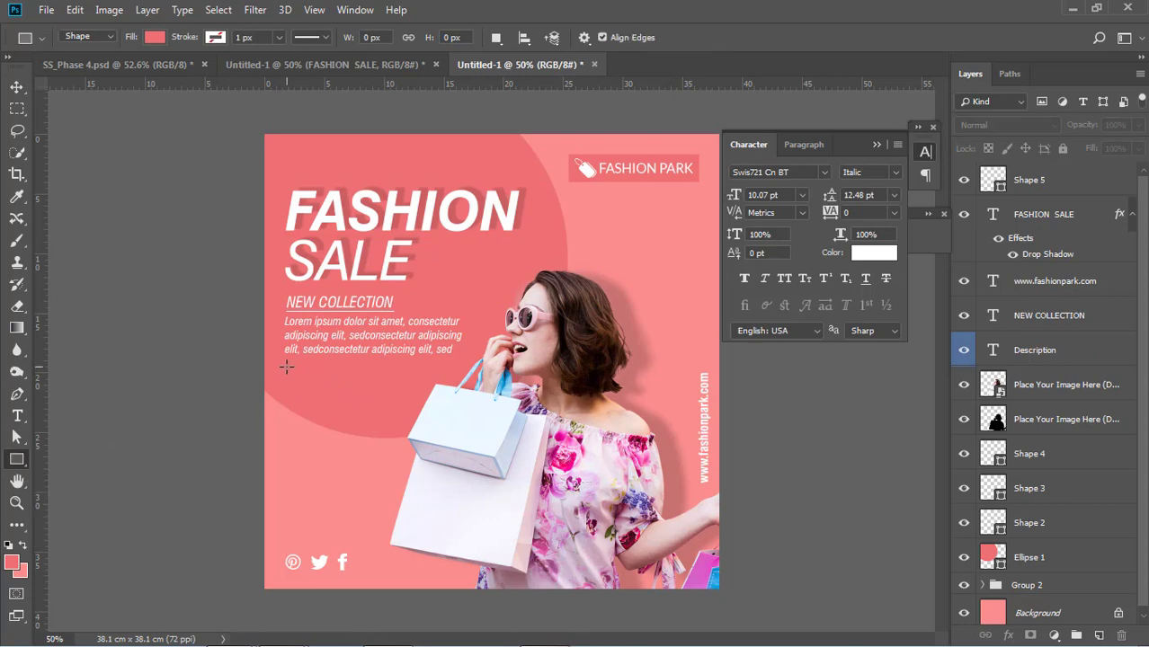
- Draw a white button rectangle, Rectangle 2, below the description text
{"action": "left_click_drag", "start_coordinate": [286, 366], "coordinate": [370, 400]}
{"action": "key", "text": "ctrl+z"}
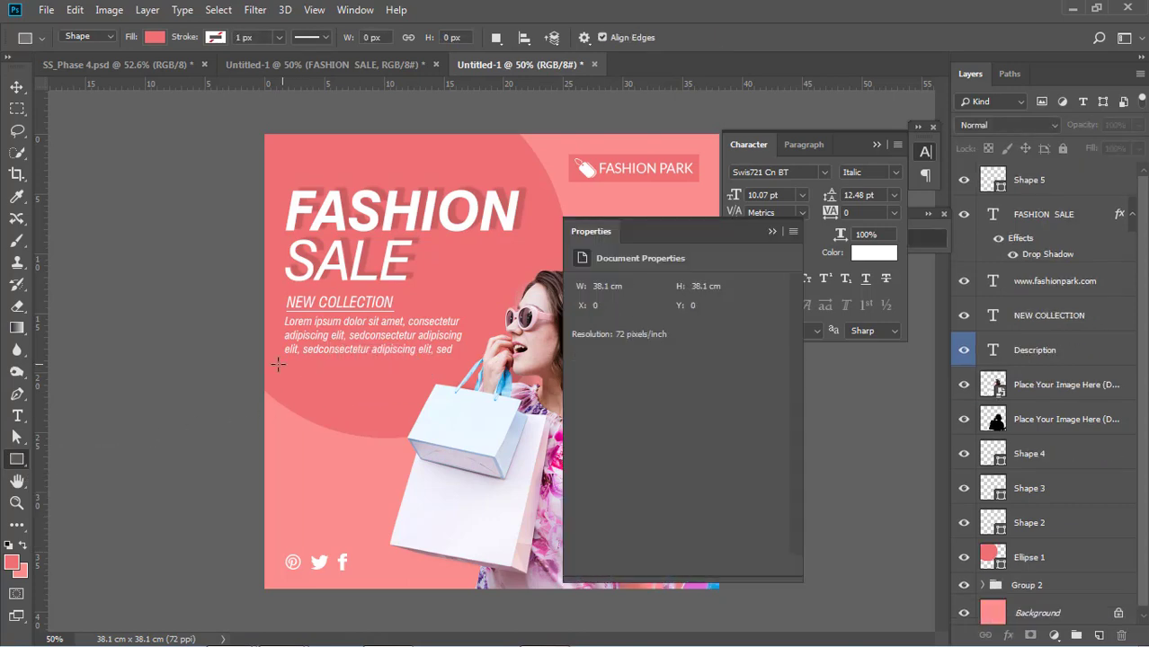
{"action": "left_click_drag", "start_coordinate": [284, 363], "coordinate": [392, 391]}
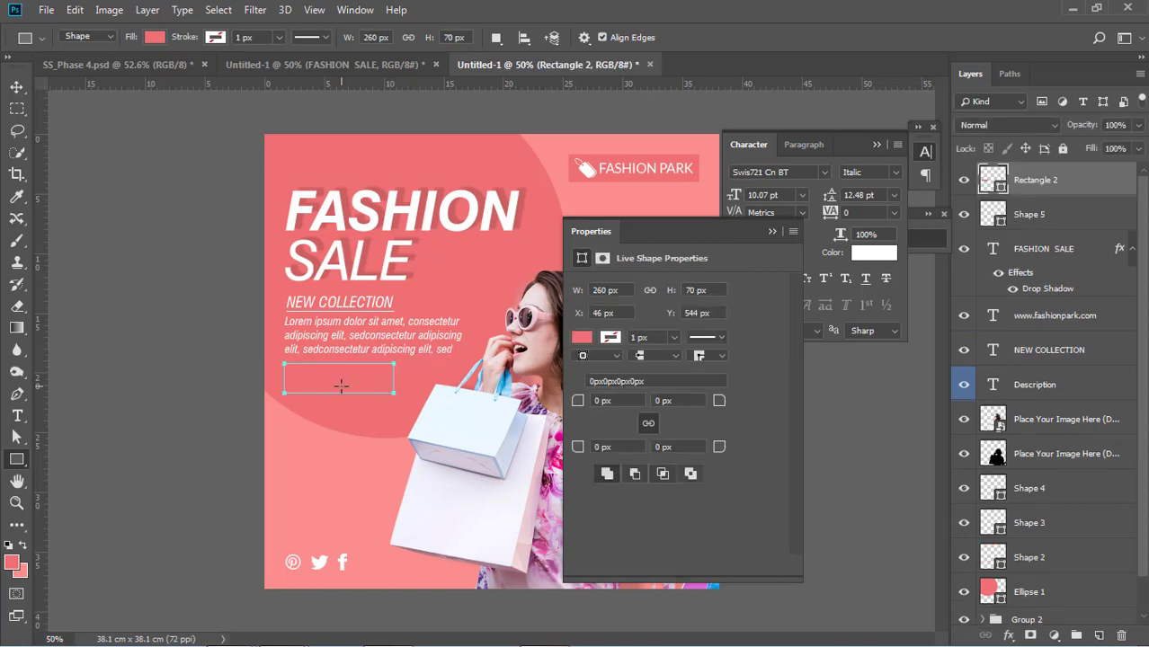
{"action": "left_click", "coordinate": [581, 339]}
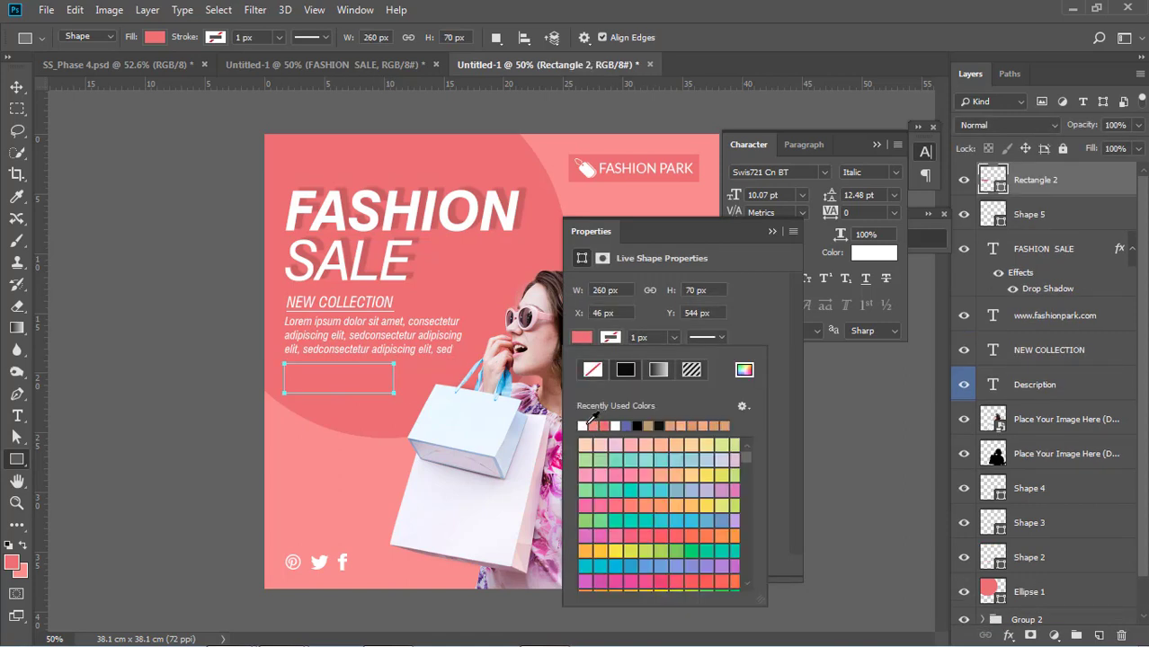
{"action": "left_click", "coordinate": [582, 425]}
{"action": "left_click", "coordinate": [18, 88]}
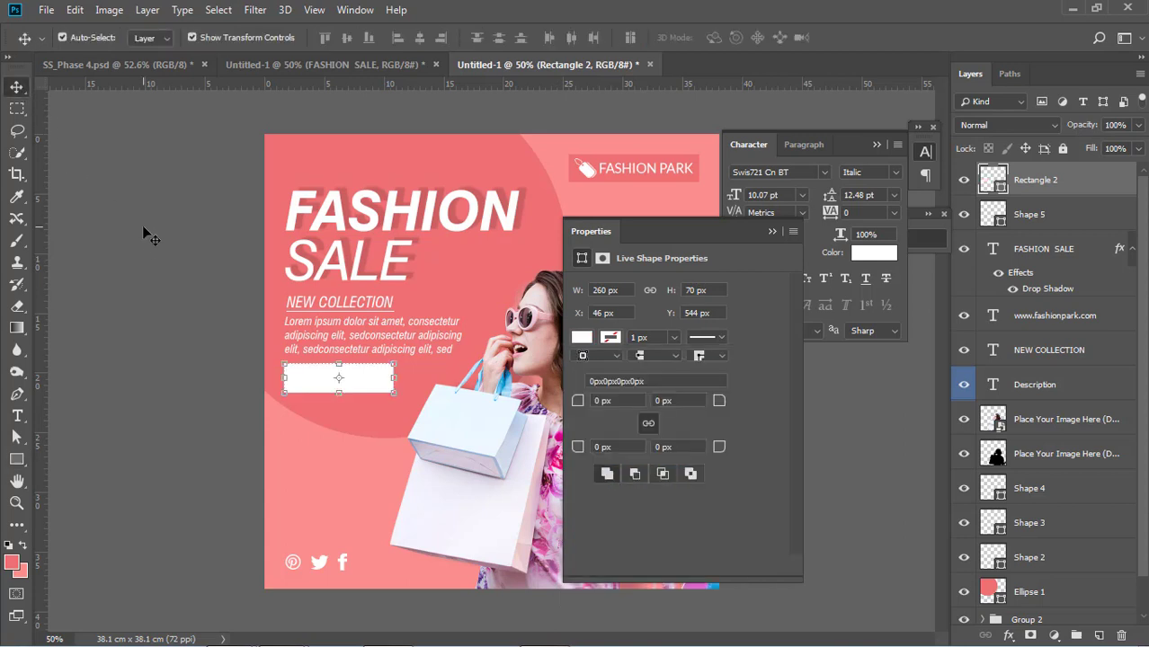
- Nudge the white rectangle slightly lower and adjust the large pink circle's position
{"action": "left_click", "coordinate": [146, 235]}
{"action": "left_click", "coordinate": [379, 377]}
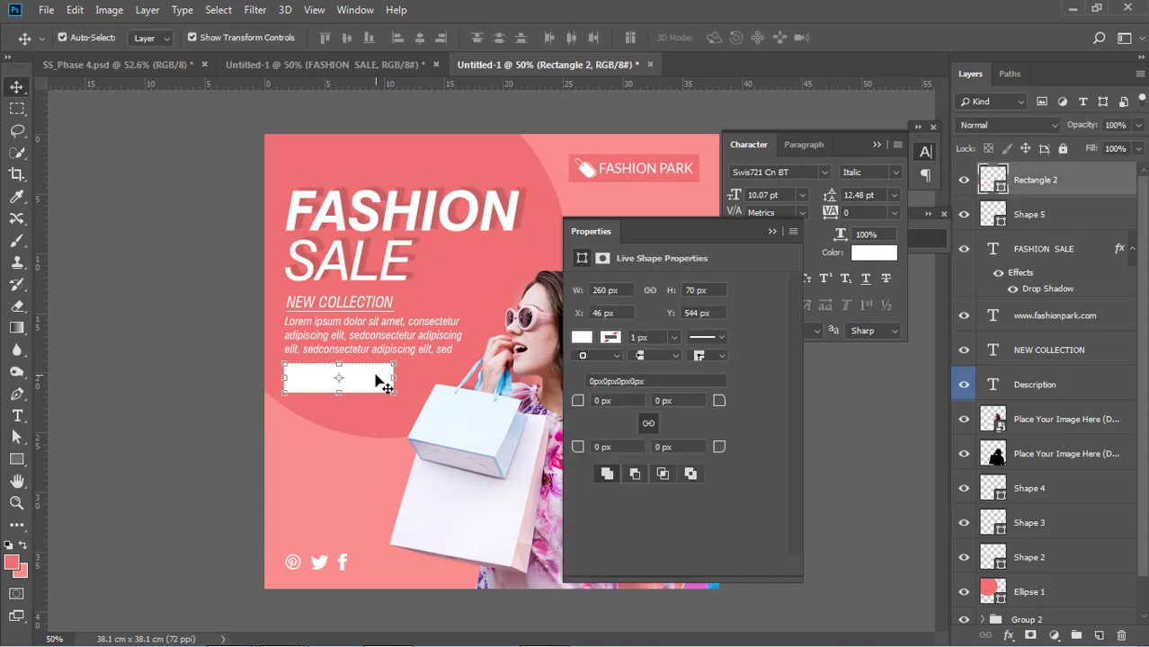
{"action": "left_click", "coordinate": [770, 232]}
{"action": "key", "text": "shift+Down"}
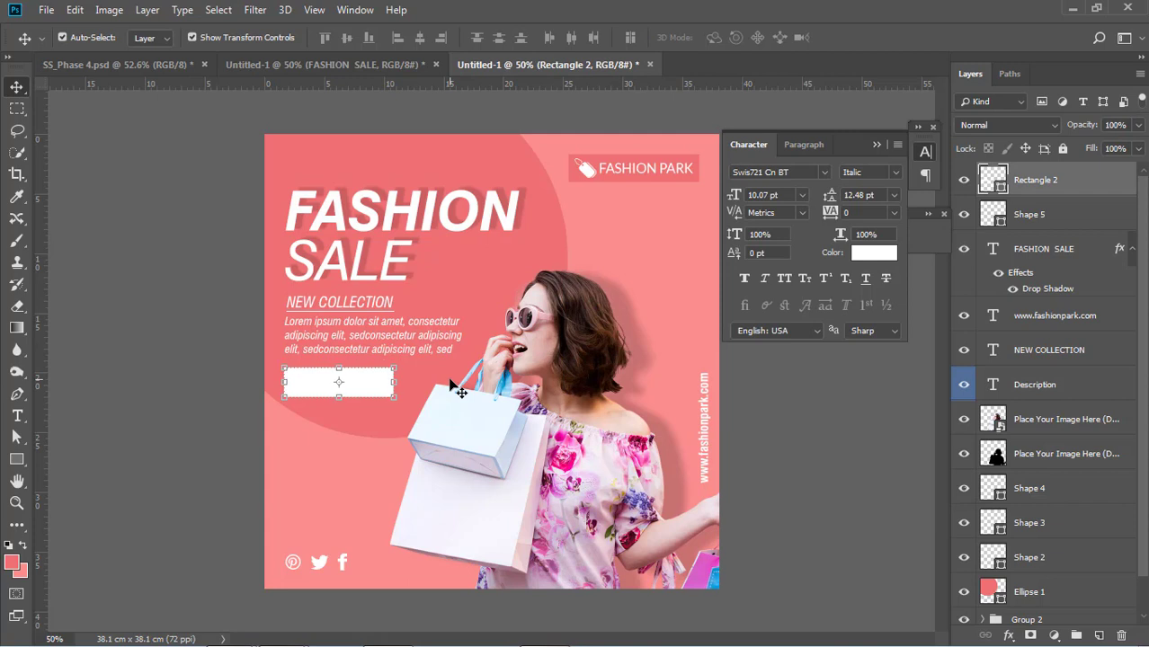
{"action": "key", "text": "shift+Down"}
{"action": "left_click_drag", "start_coordinate": [555, 260], "coordinate": [539, 256]}
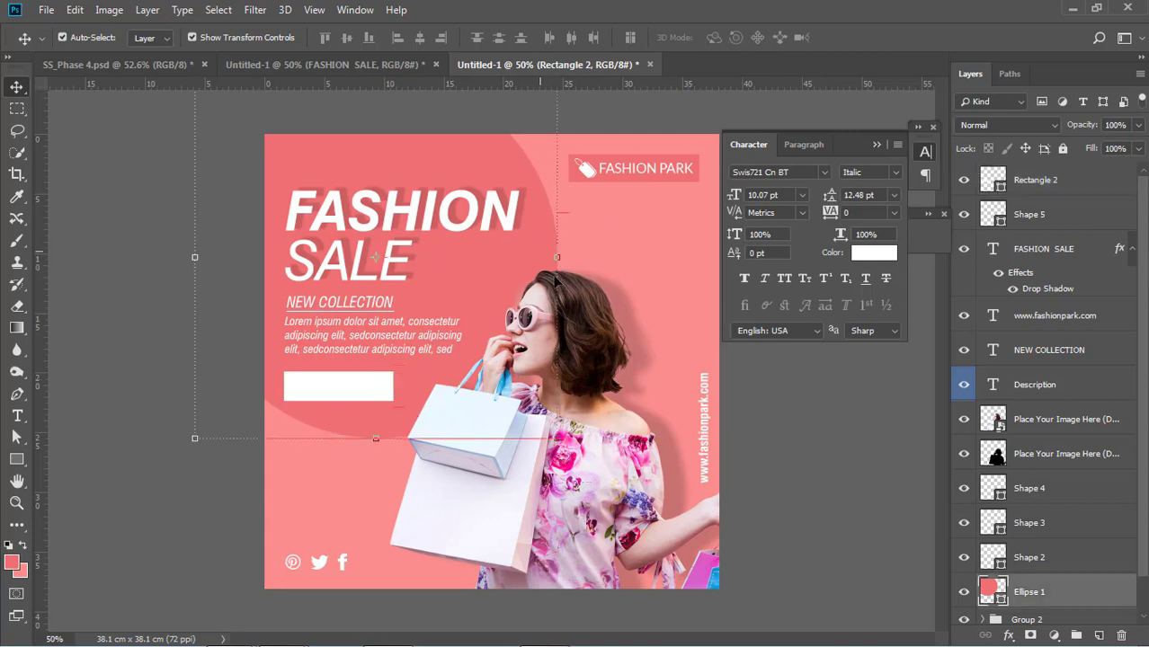
{"action": "left_click", "coordinate": [376, 386]}
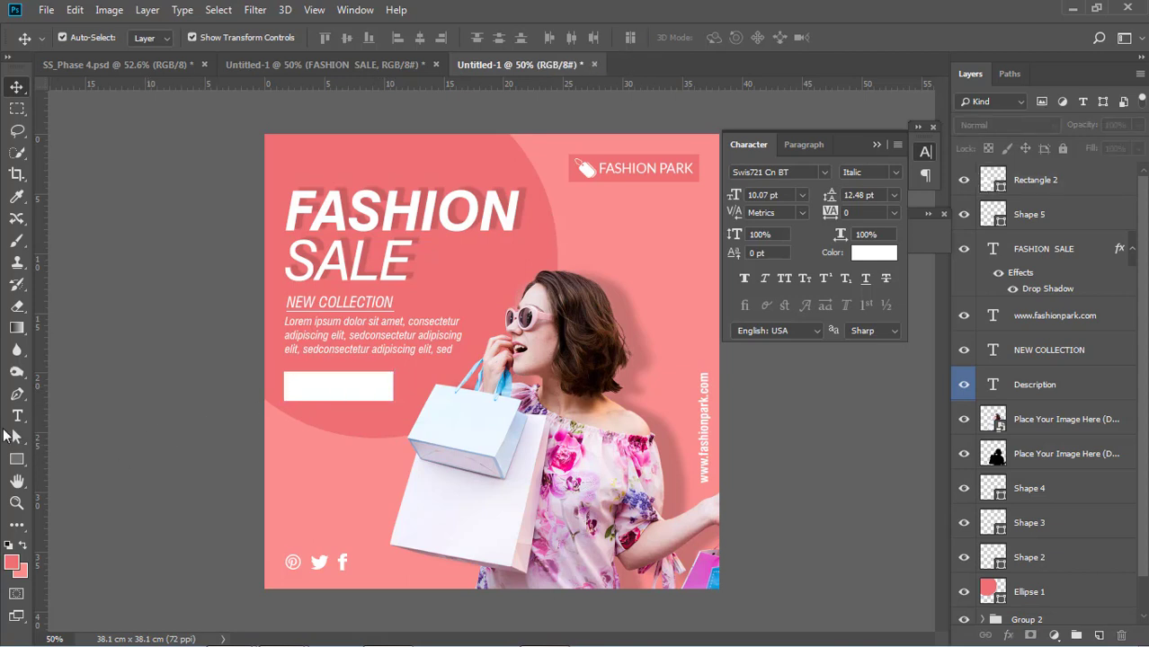
- Add SHOP NOW text set to 48 pt
{"action": "left_click", "coordinate": [17, 415]}
{"action": "left_click", "coordinate": [309, 465]}
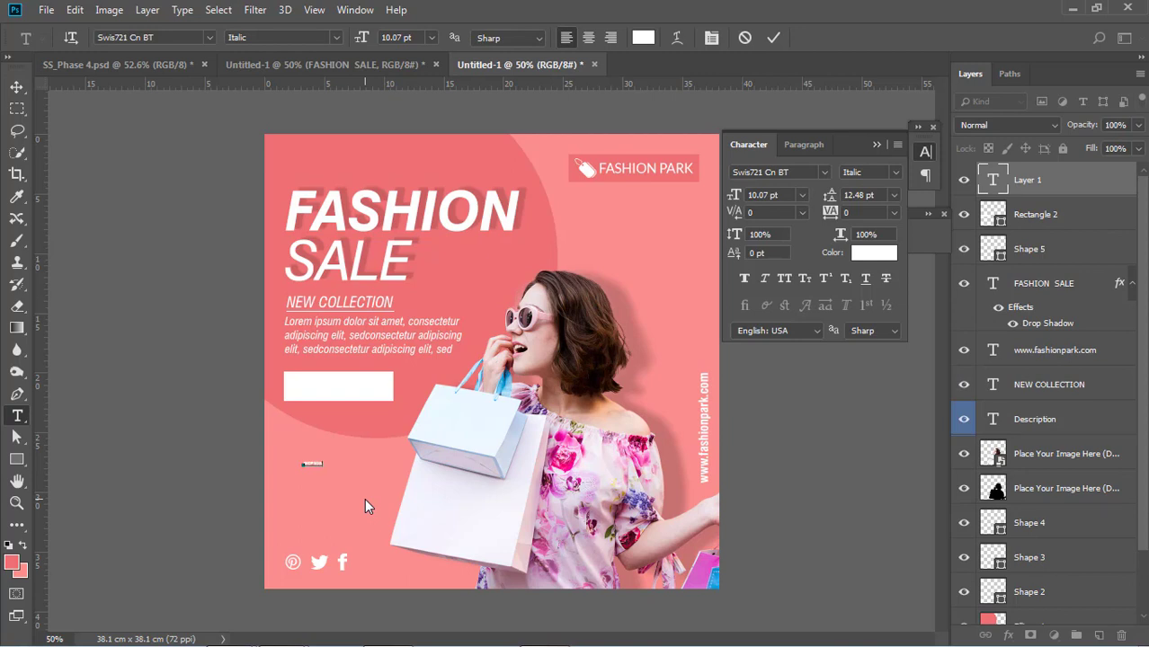
{"action": "key", "text": "ctrl+a"}
{"action": "left_click", "coordinate": [801, 195]}
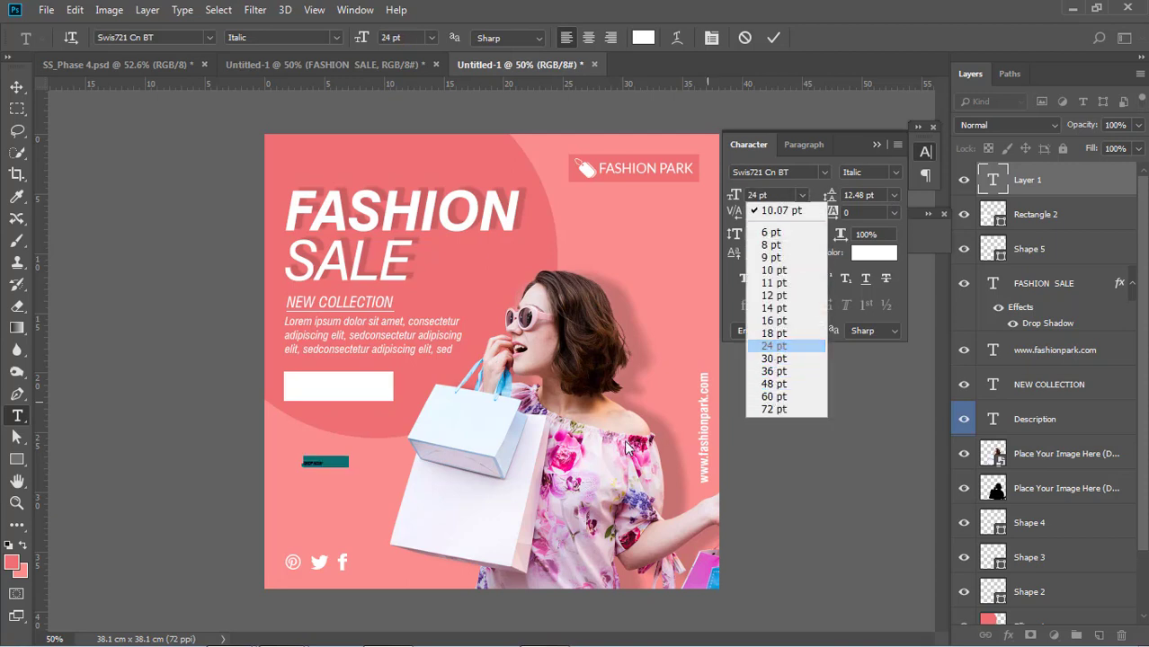
{"action": "left_click", "coordinate": [775, 345]}
{"action": "left_click", "coordinate": [802, 196]}
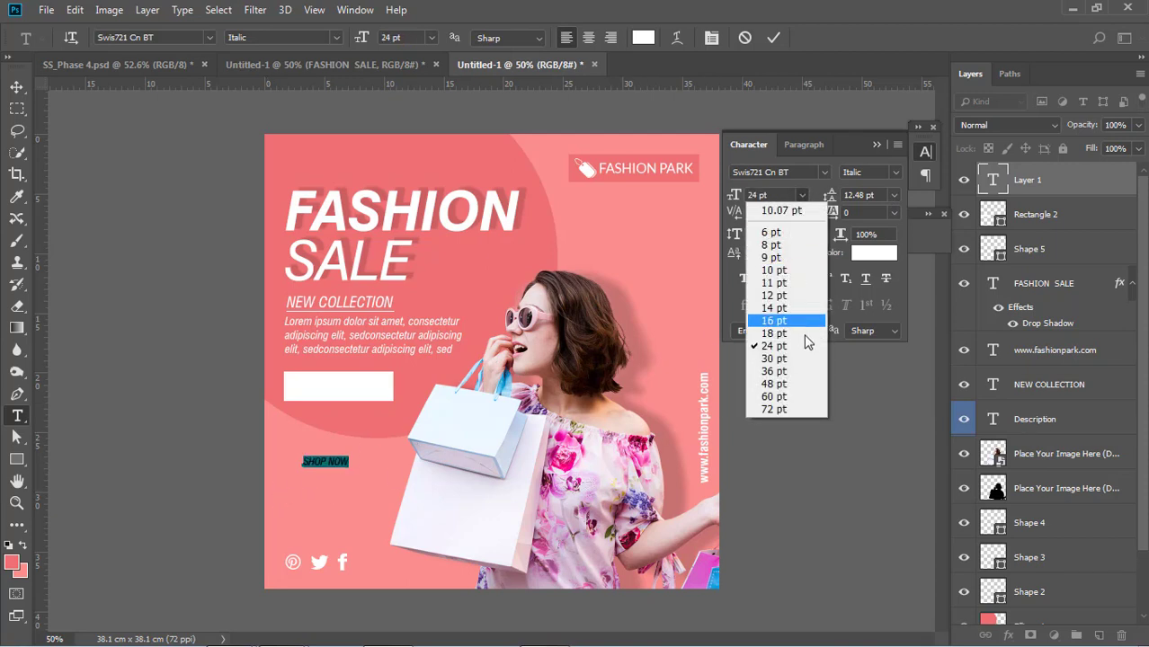
{"action": "left_click", "coordinate": [775, 383]}
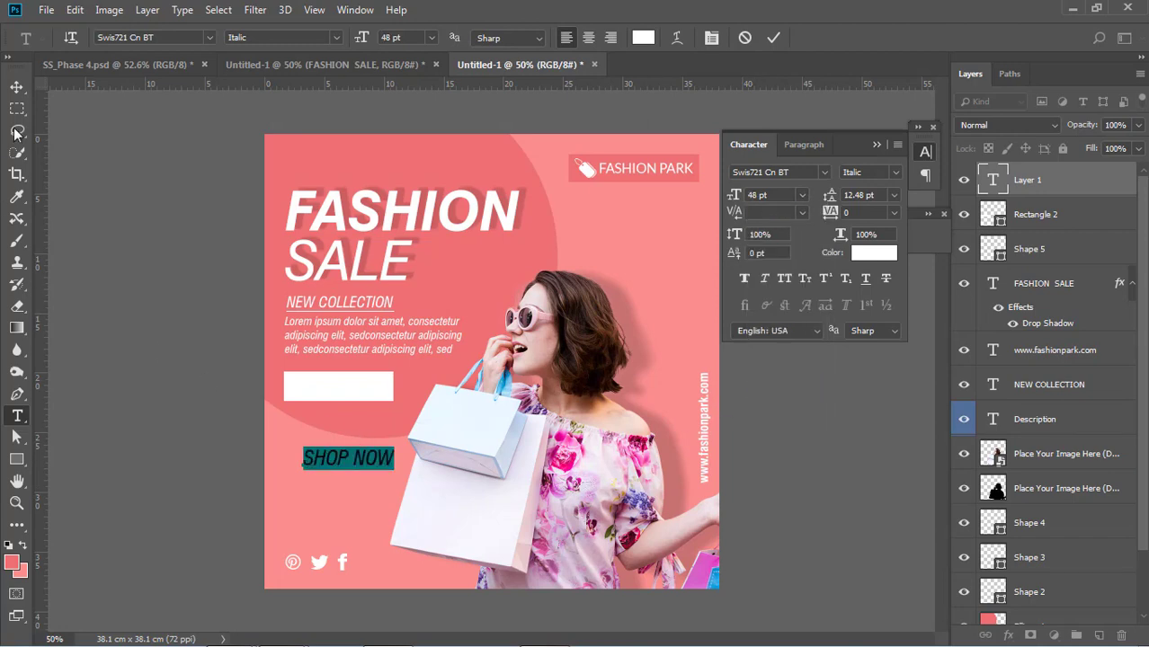
{"action": "left_click", "coordinate": [17, 87]}
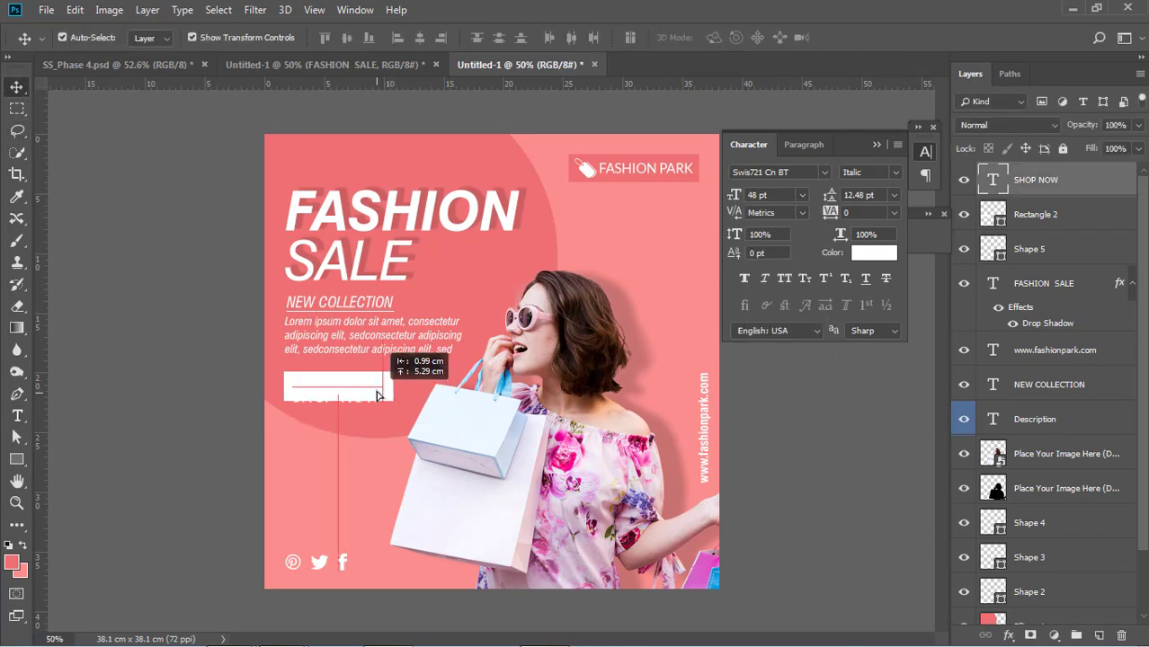
- Place SHOP NOW on the white rectangle and colour it coral sampled from the canvas
{"action": "left_click_drag", "start_coordinate": [395, 463], "coordinate": [385, 390]}
{"action": "left_click_drag", "start_coordinate": [1076, 178], "coordinate": [1018, 218]}
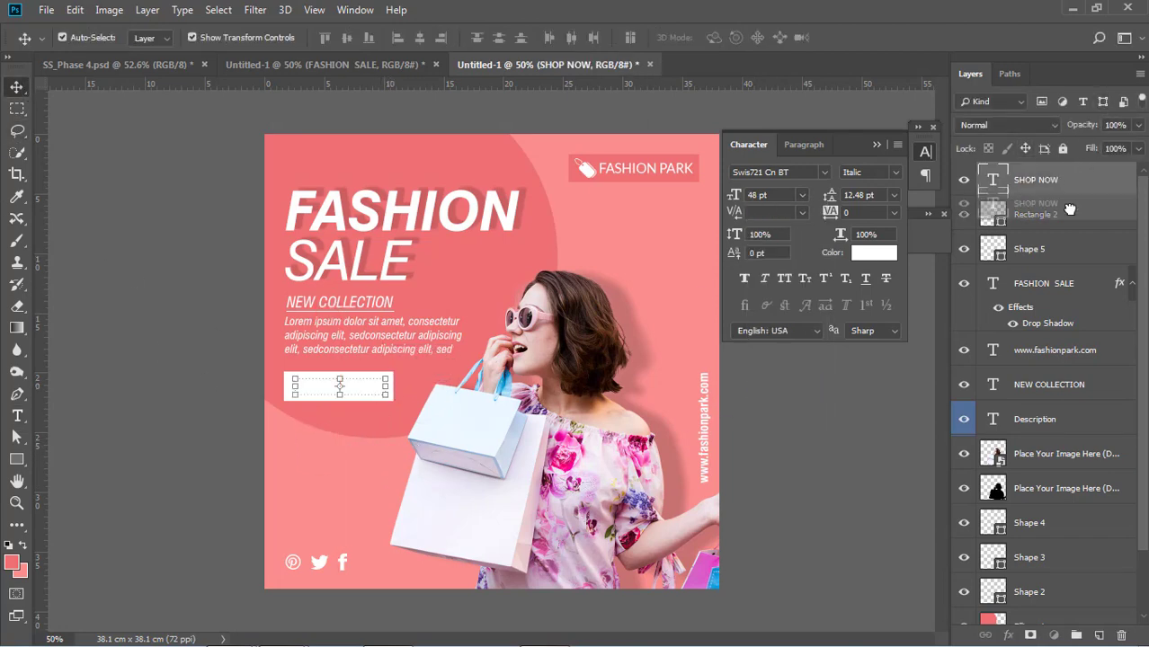
{"action": "left_click", "coordinate": [883, 260]}
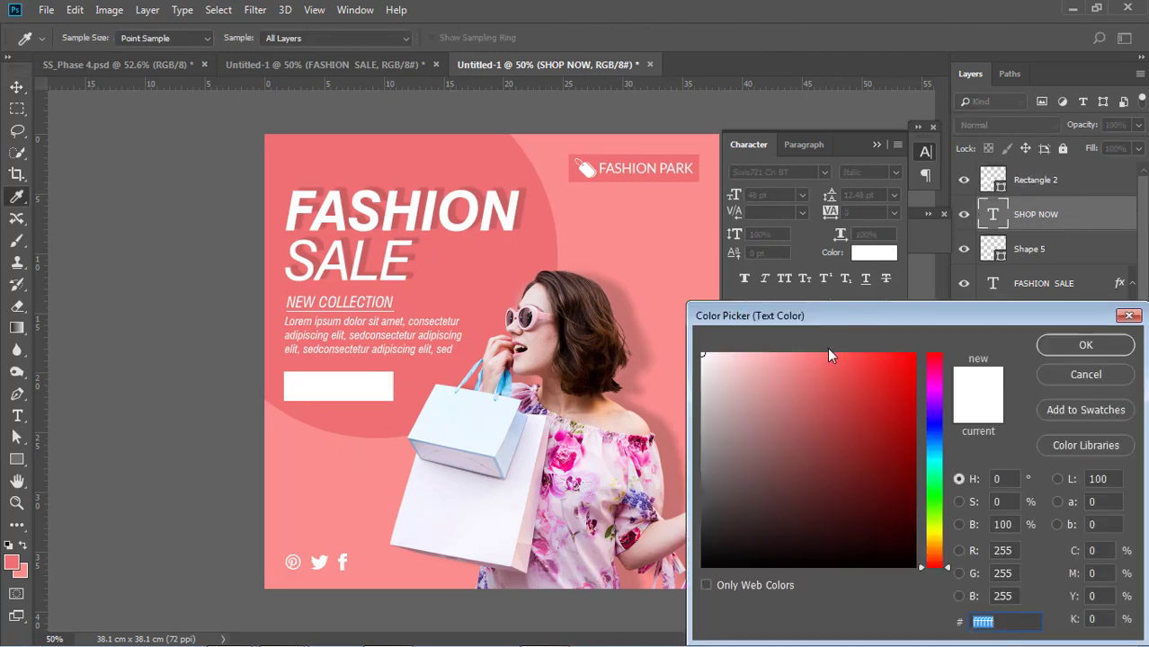
{"action": "left_click", "coordinate": [504, 268]}
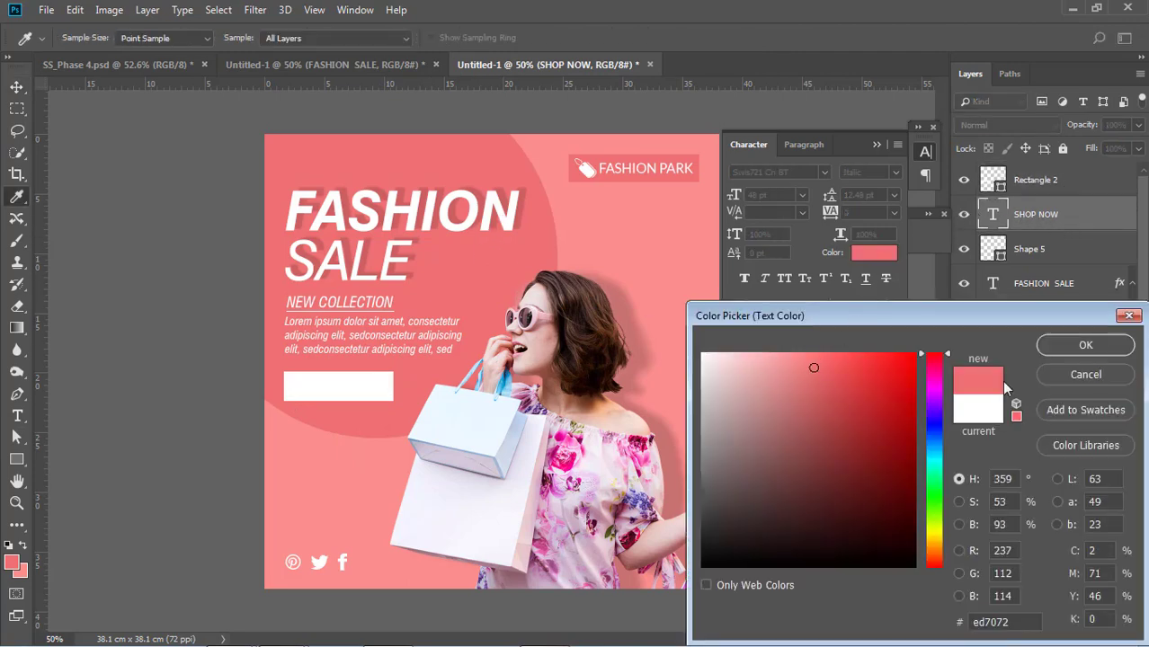
{"action": "left_click", "coordinate": [1108, 353]}
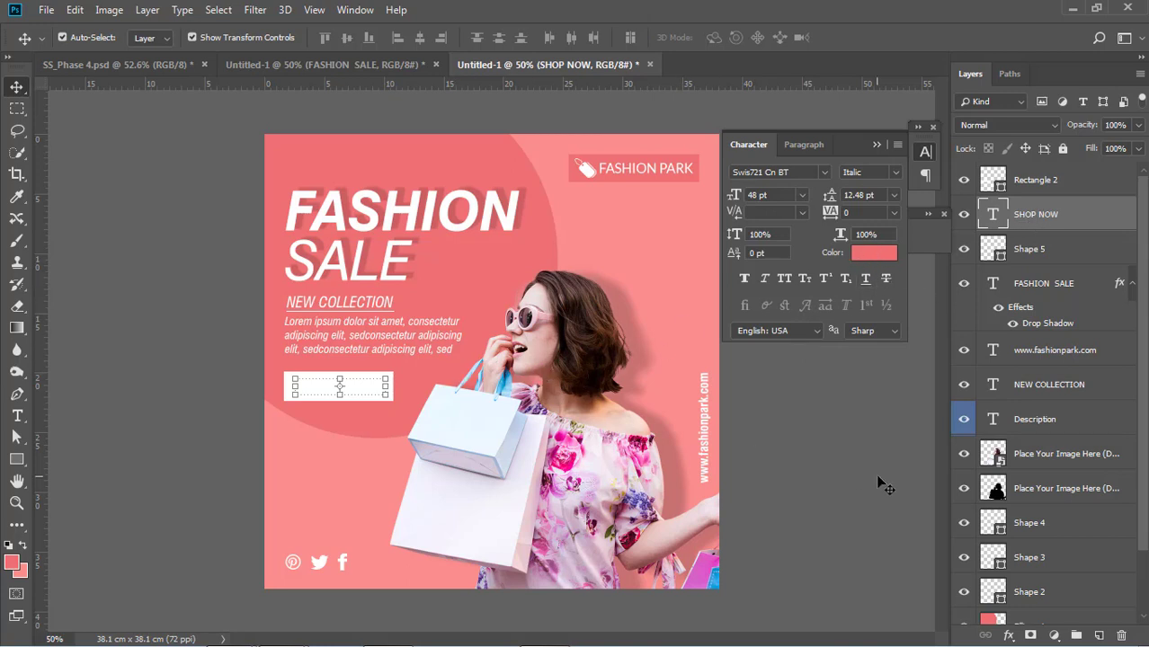
- Move the SHOP NOW layer above the rectangle, make it Bold, and select the rectangle
{"action": "left_click", "coordinate": [373, 389]}
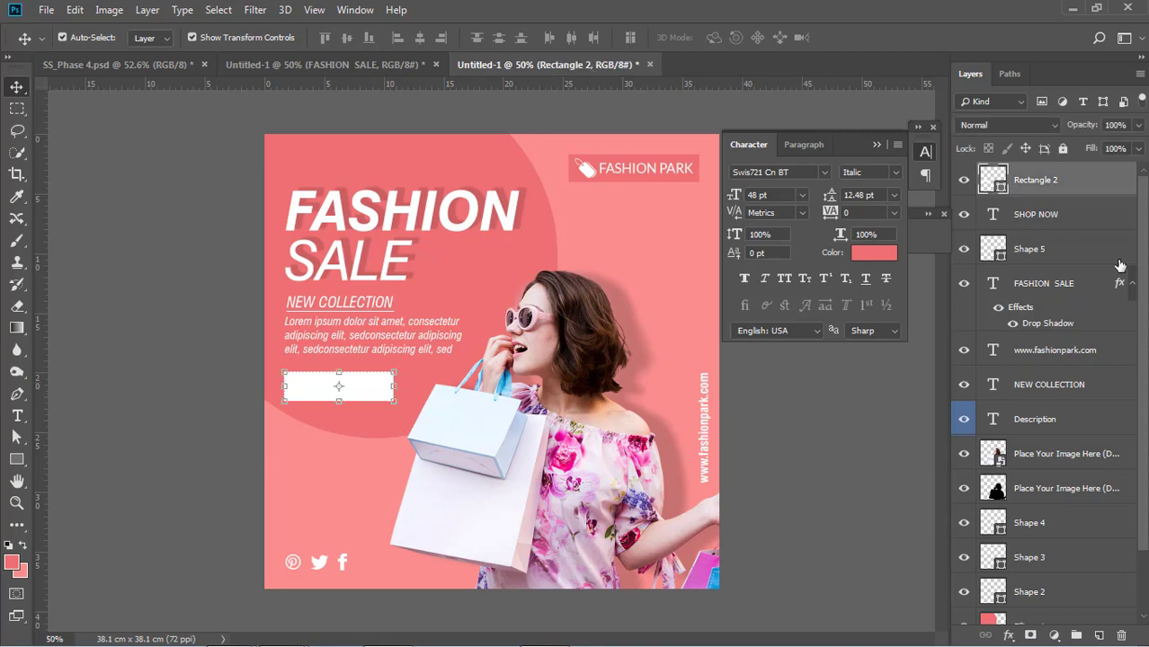
{"action": "left_click", "coordinate": [1062, 223]}
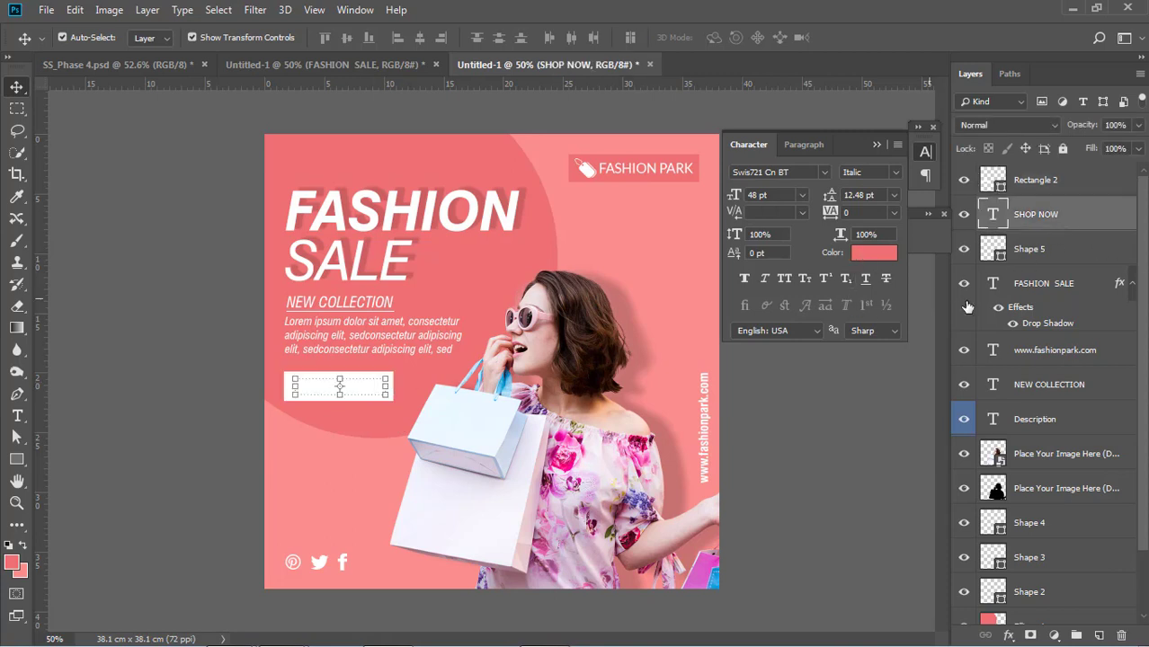
{"action": "left_click_drag", "start_coordinate": [1038, 215], "coordinate": [1026, 161]}
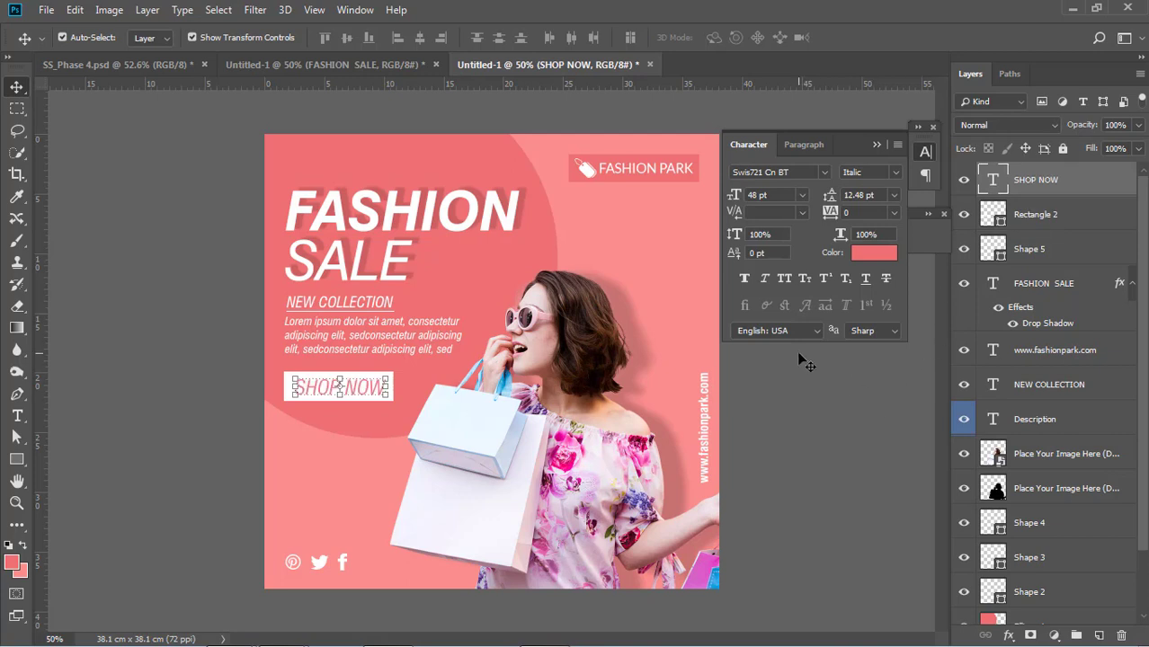
{"action": "left_click", "coordinate": [892, 171]}
{"action": "left_click", "coordinate": [894, 219]}
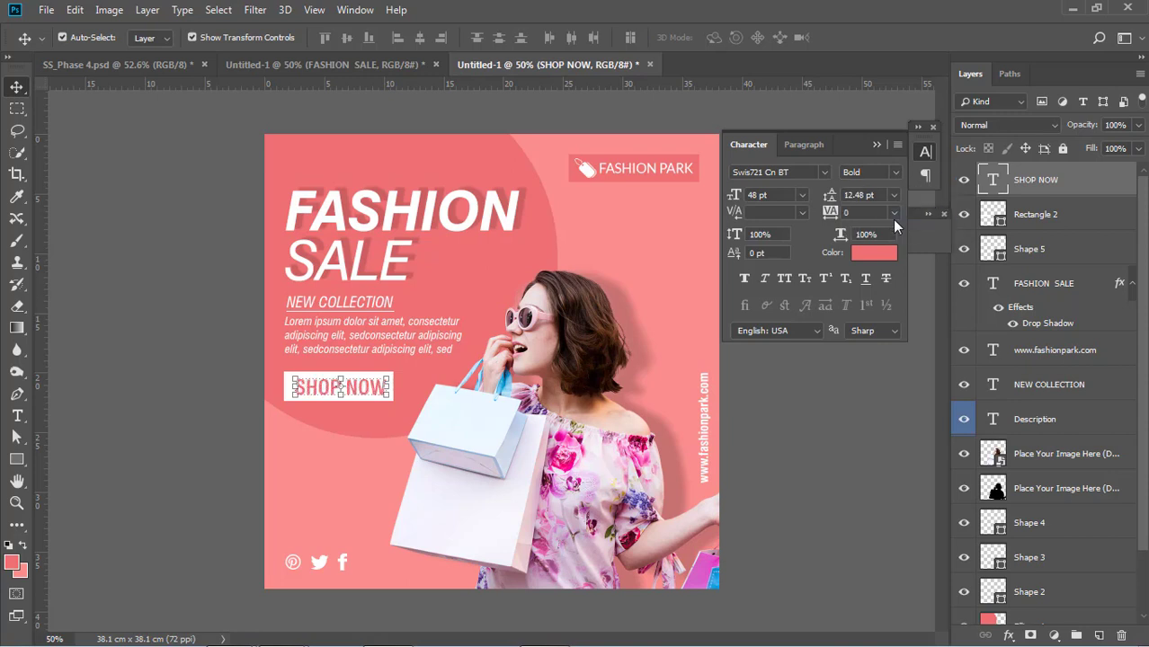
{"action": "left_click", "coordinate": [843, 374]}
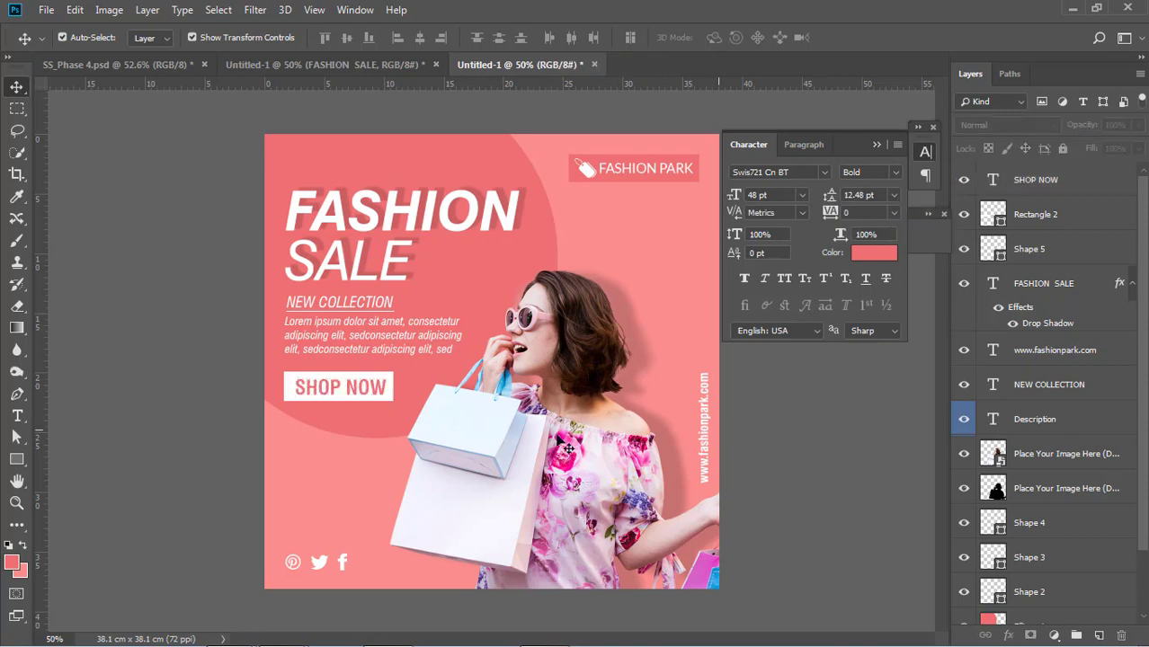
{"action": "left_click", "coordinate": [371, 400]}
{"action": "left_click", "coordinate": [746, 405]}
{"action": "left_click", "coordinate": [392, 392]}
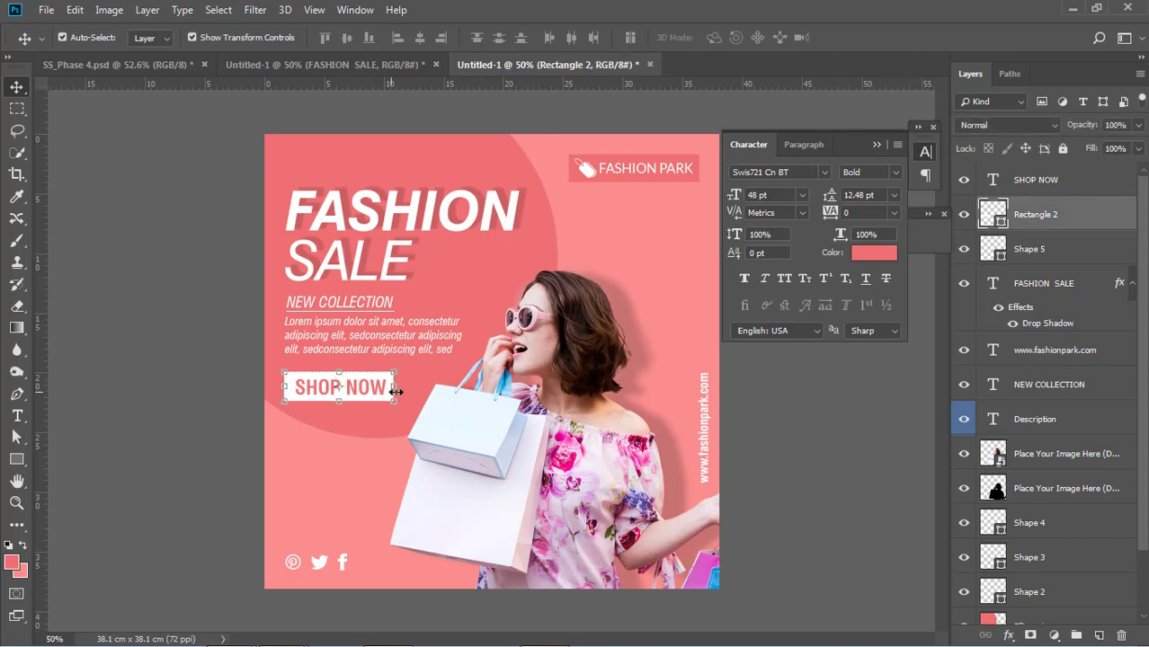
- Replace the white rectangle with a white rounded-rectangle button around SHOP NOW
{"action": "key", "text": "Delete"}
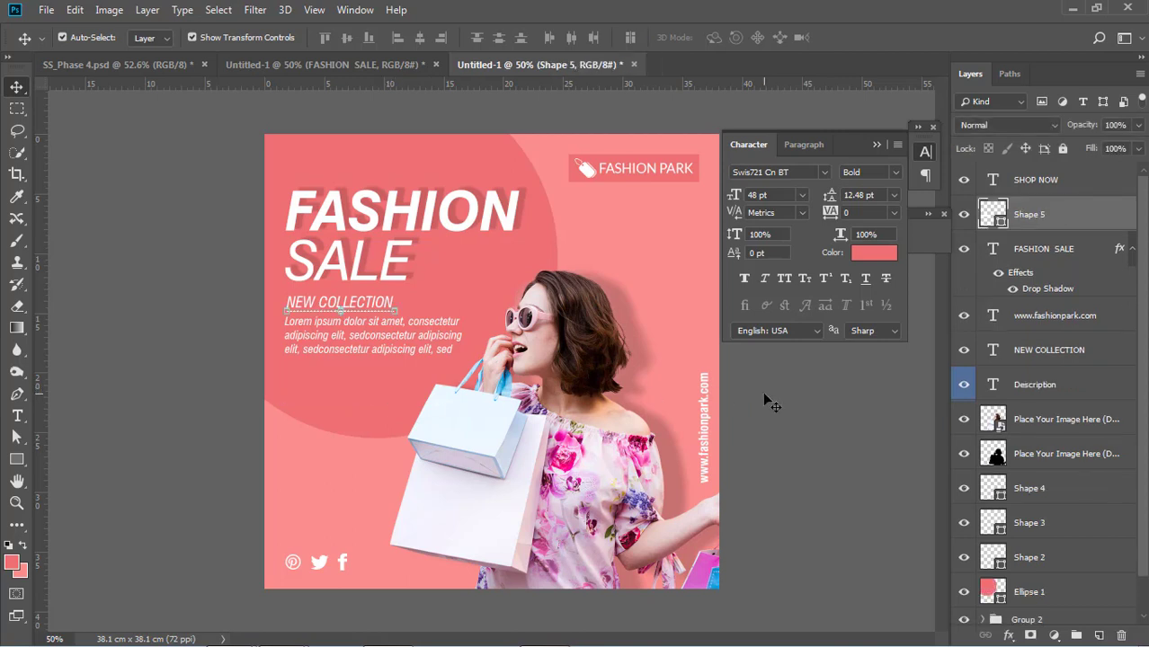
{"action": "right_click", "coordinate": [17, 460]}
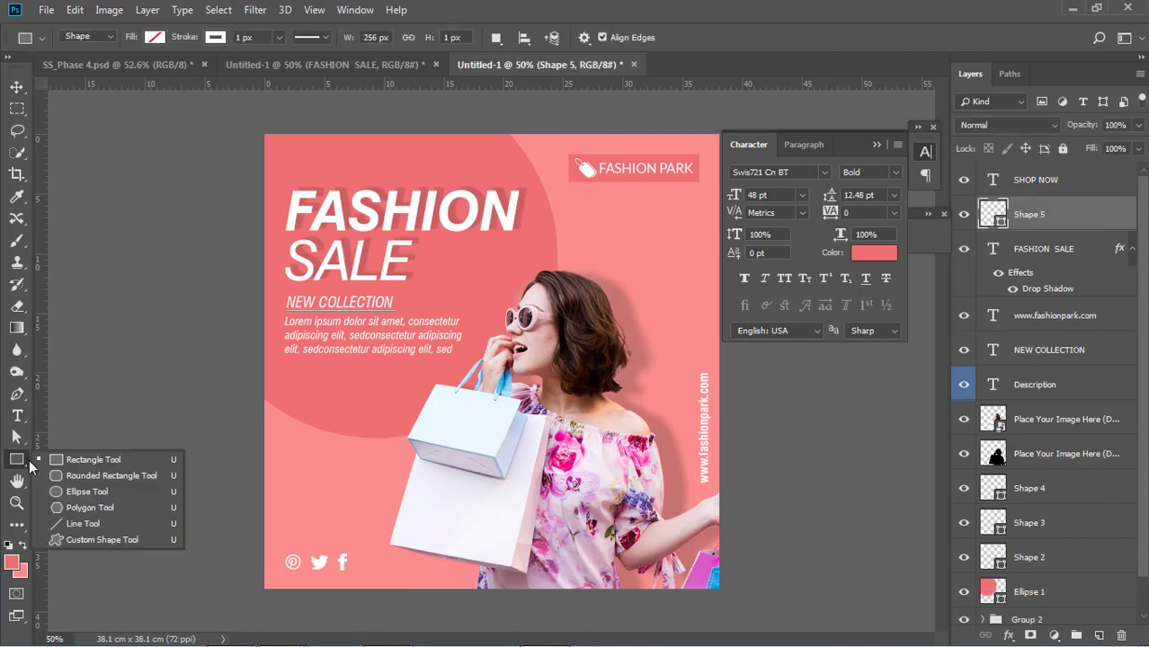
{"action": "left_click", "coordinate": [81, 475]}
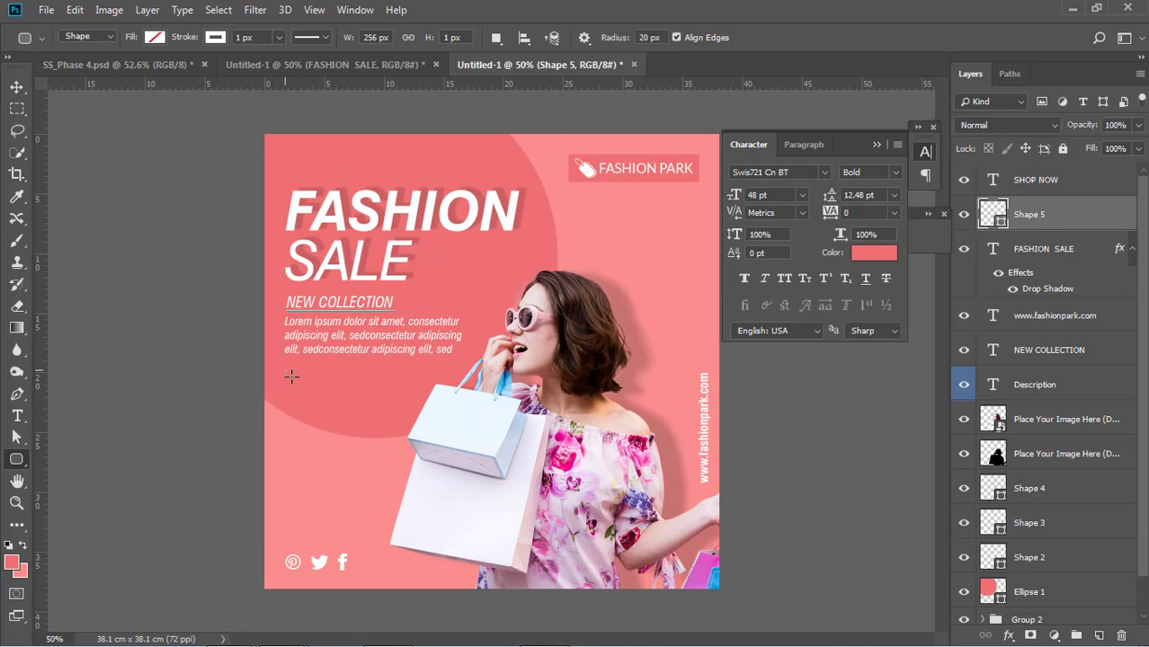
{"action": "left_click_drag", "start_coordinate": [285, 369], "coordinate": [387, 401]}
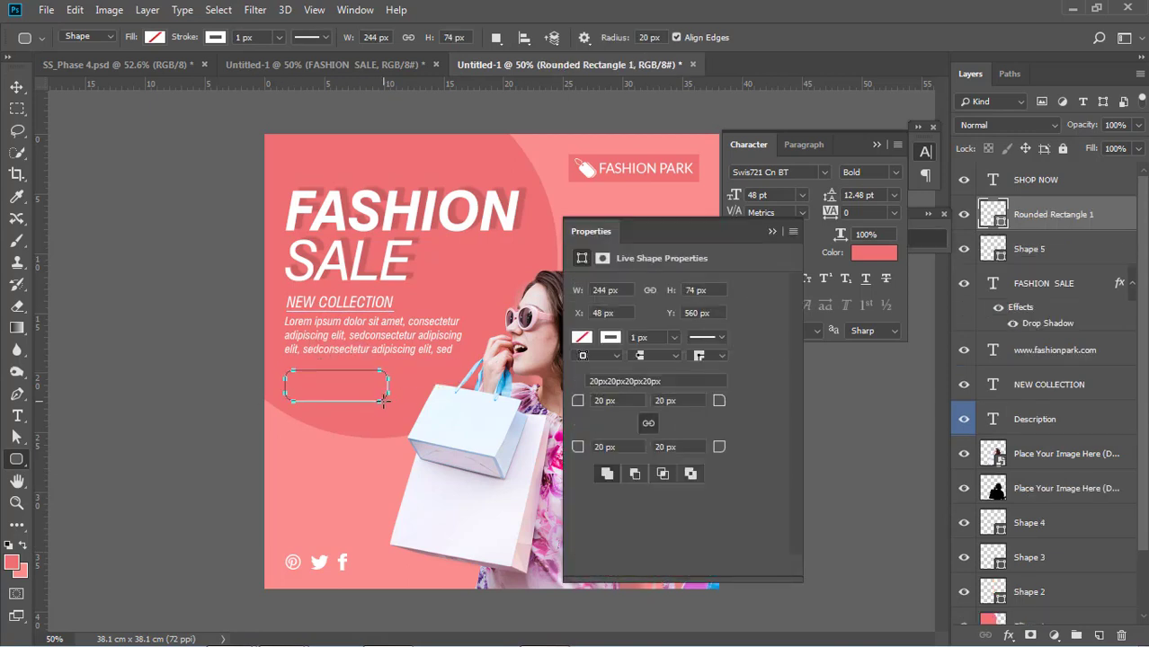
{"action": "left_click", "coordinate": [581, 337]}
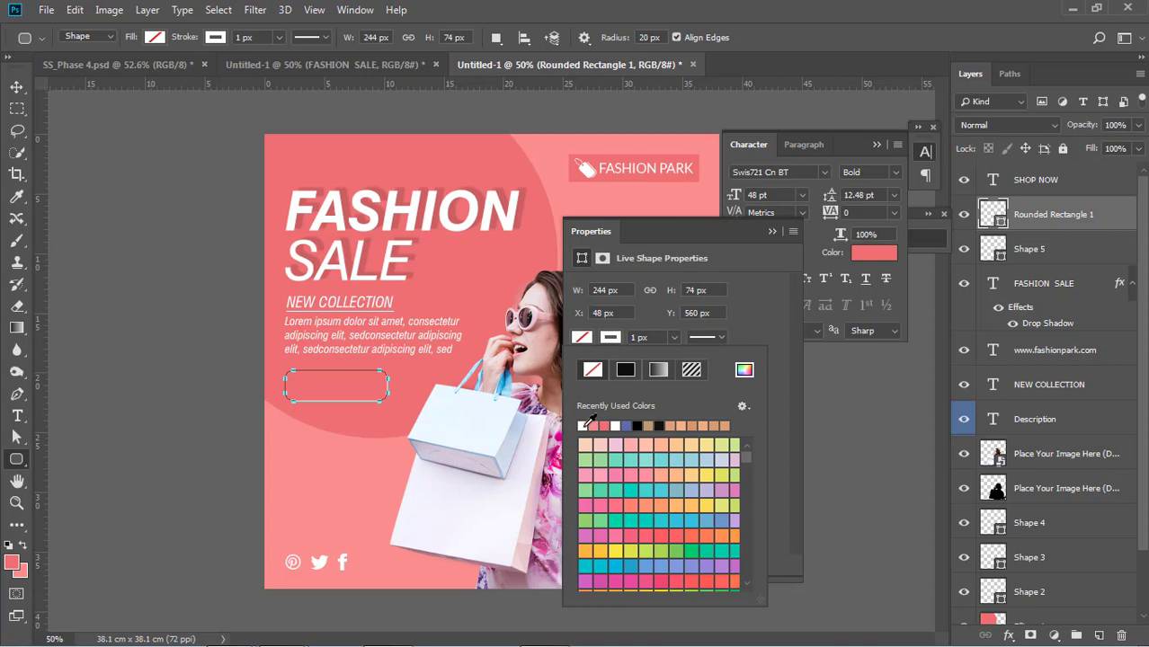
{"action": "left_click", "coordinate": [584, 425]}
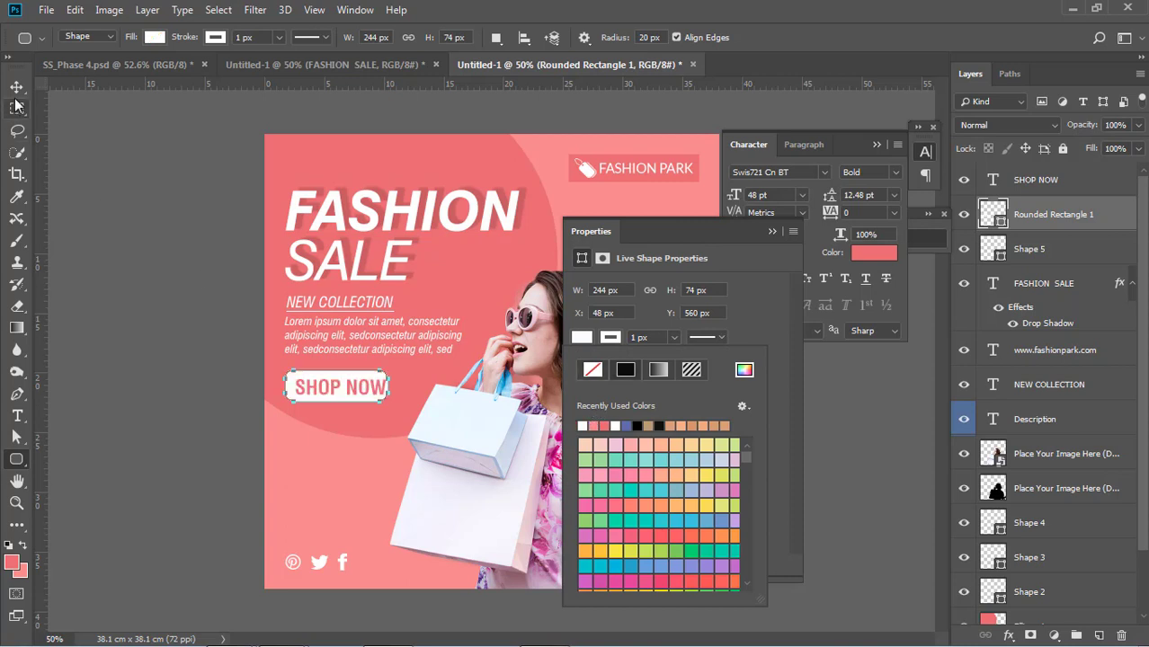
{"action": "left_click", "coordinate": [16, 86]}
- Centre SHOP NOW on the button and change its colour to black (000000)
{"action": "left_click", "coordinate": [142, 226]}
{"action": "left_click", "coordinate": [362, 389]}
{"action": "left_click_drag", "start_coordinate": [358, 387], "coordinate": [354, 386]}
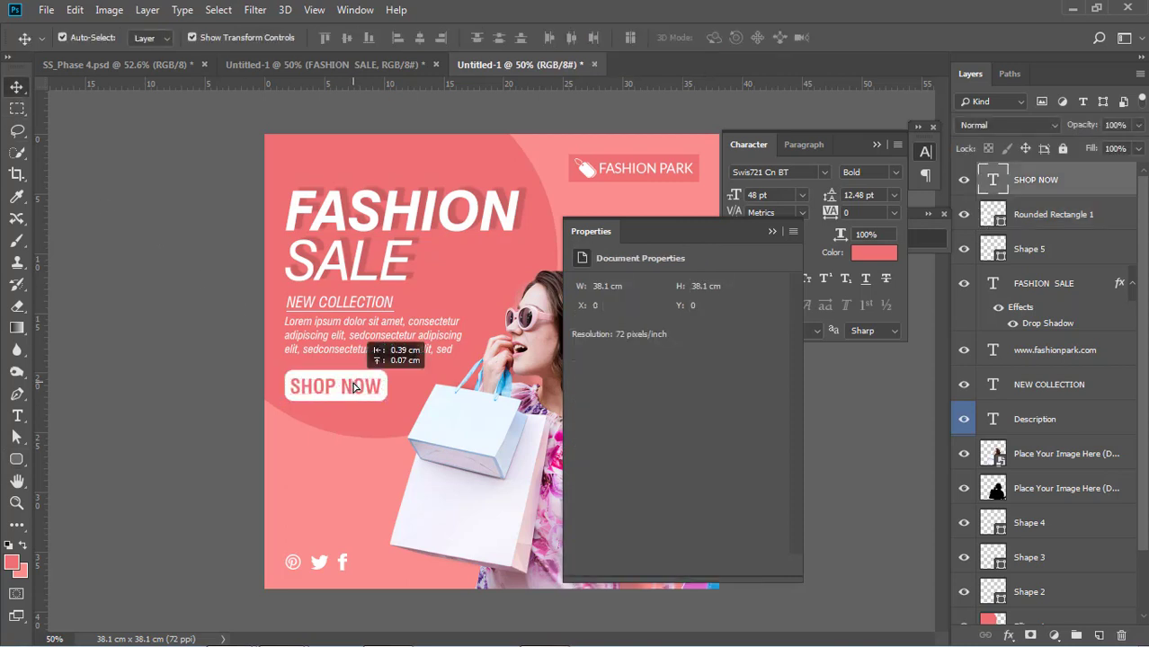
{"action": "left_click", "coordinate": [836, 399]}
{"action": "left_click", "coordinate": [381, 378]}
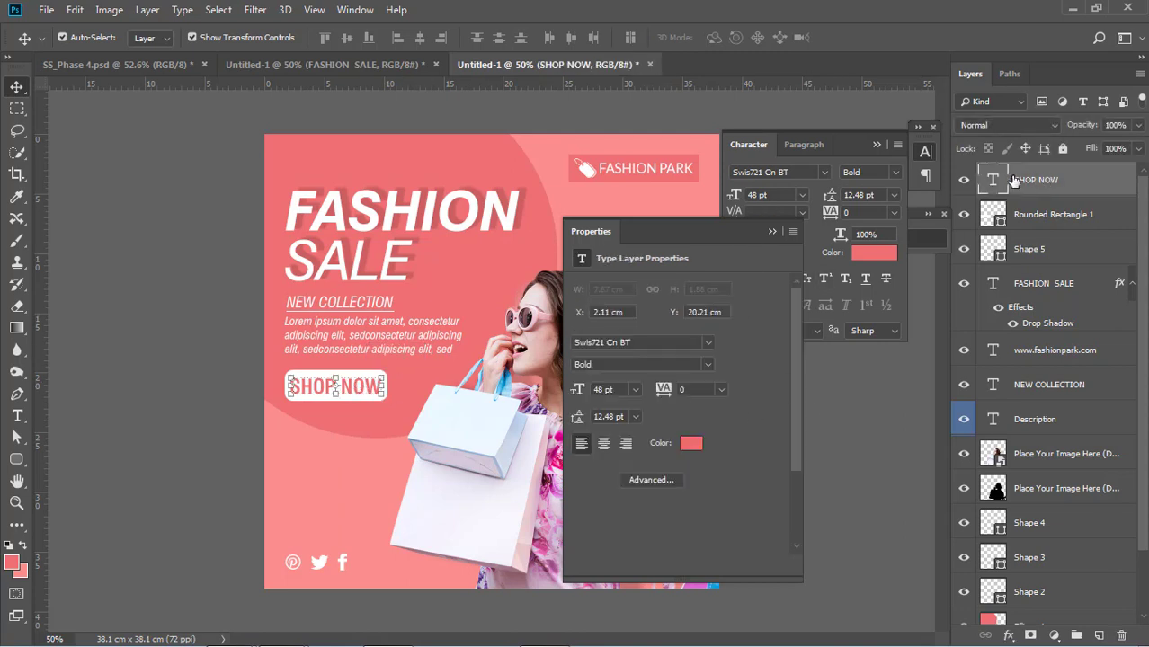
{"action": "left_click", "coordinate": [870, 253]}
{"action": "type", "text": "000000"}
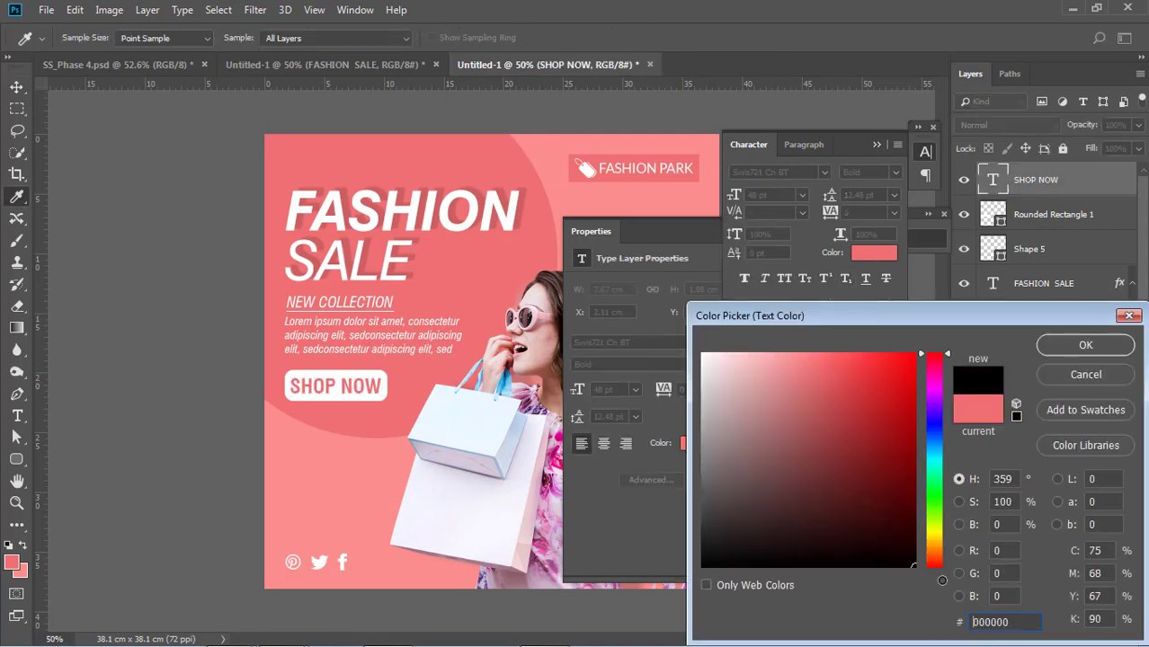
{"action": "left_click", "coordinate": [1085, 347]}
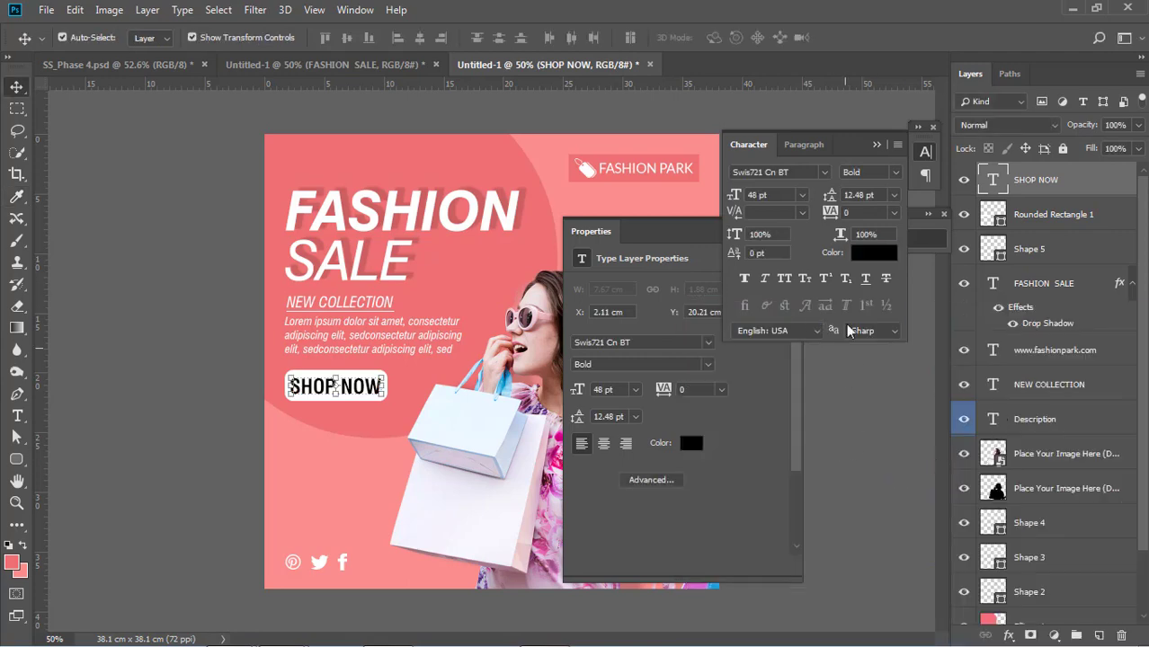
- Set SHOP NOW to Bold, then collapse the Character and Properties panels
{"action": "left_click", "coordinate": [894, 172]}
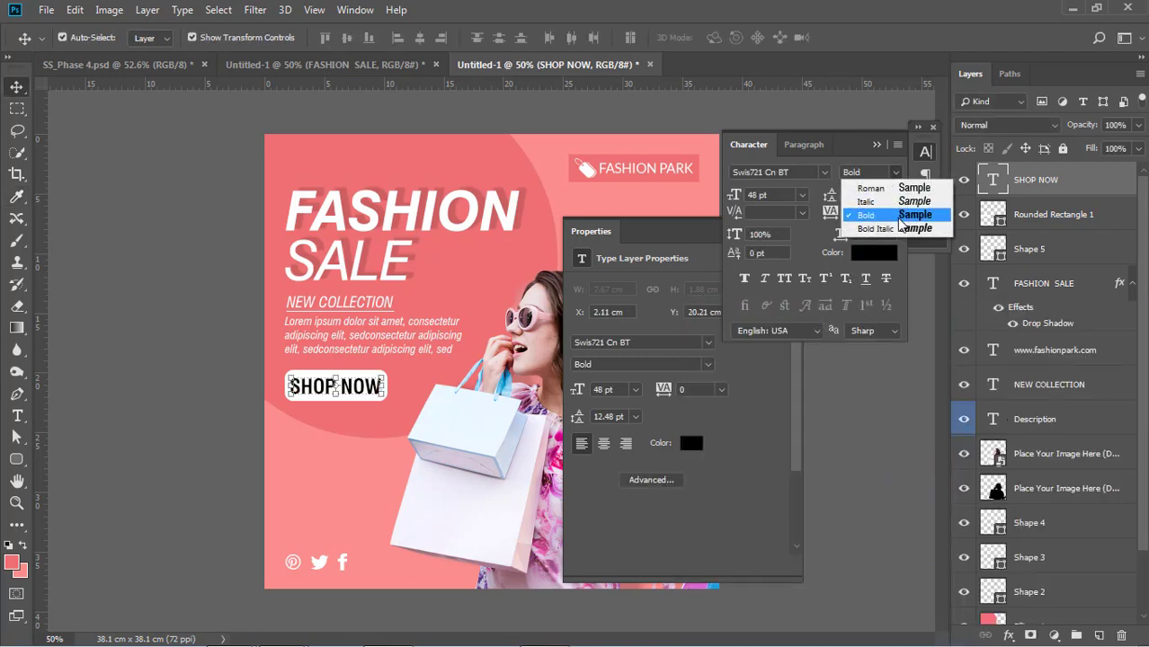
{"action": "left_click", "coordinate": [885, 191]}
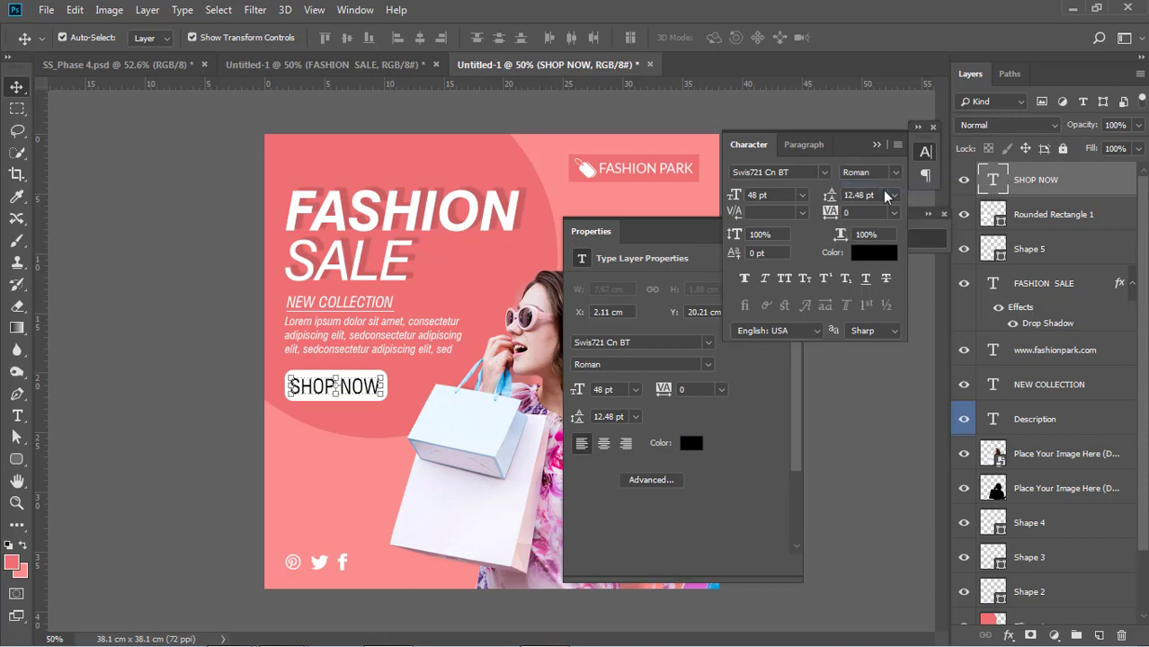
{"action": "left_click", "coordinate": [895, 172]}
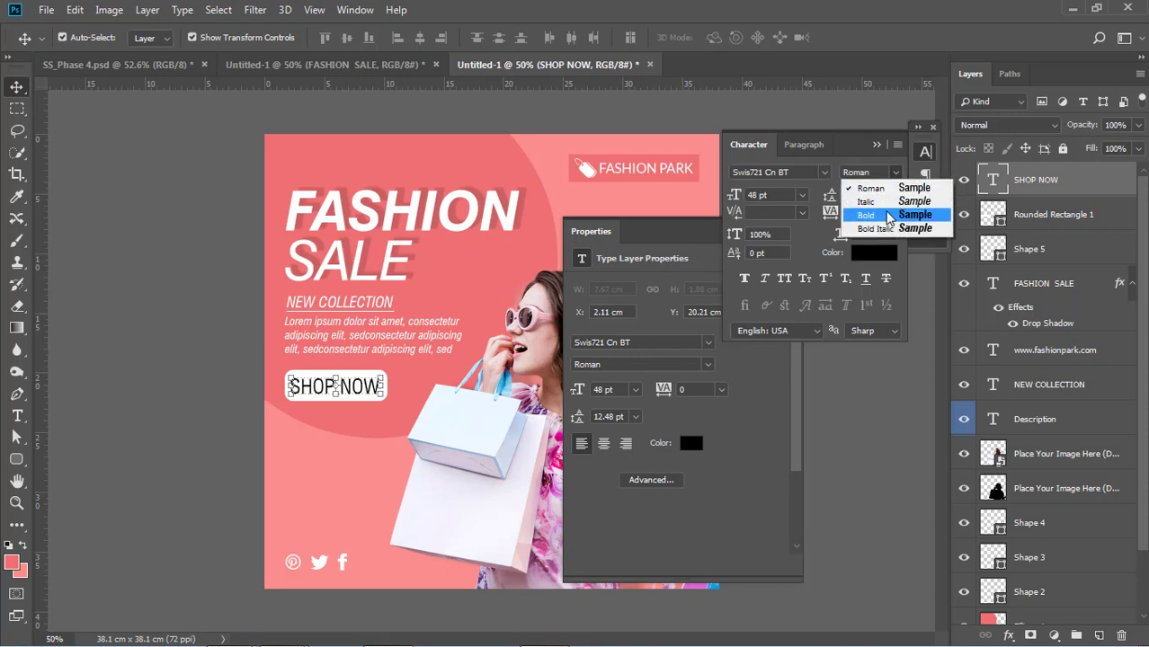
{"action": "left_click", "coordinate": [885, 219]}
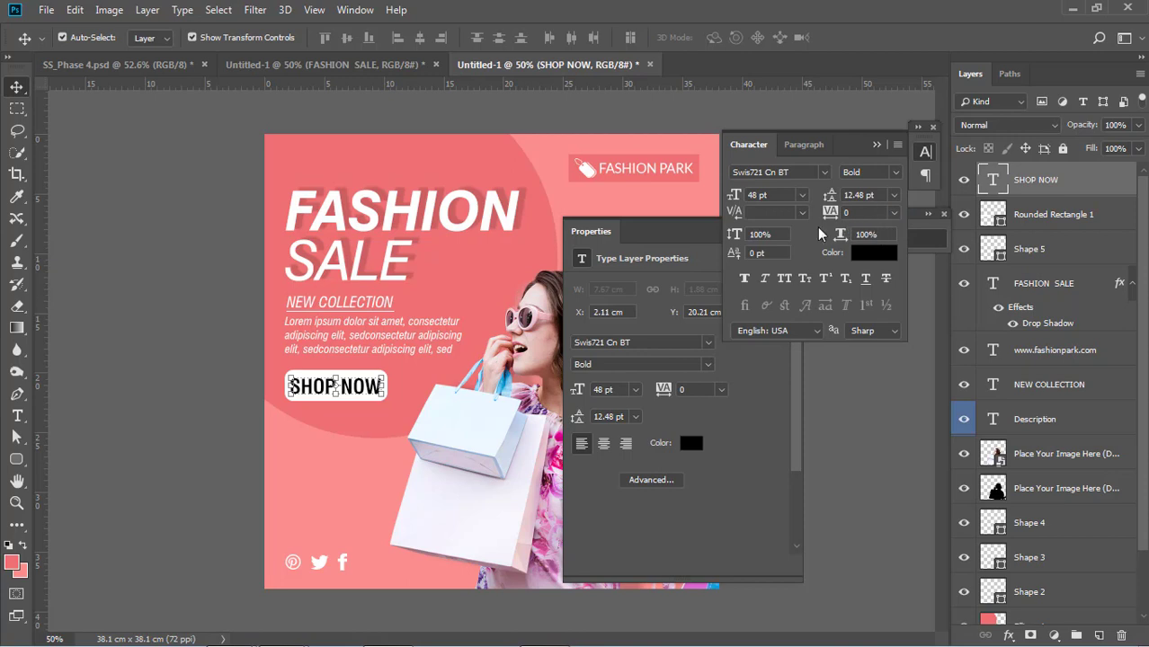
{"action": "left_click", "coordinate": [845, 463]}
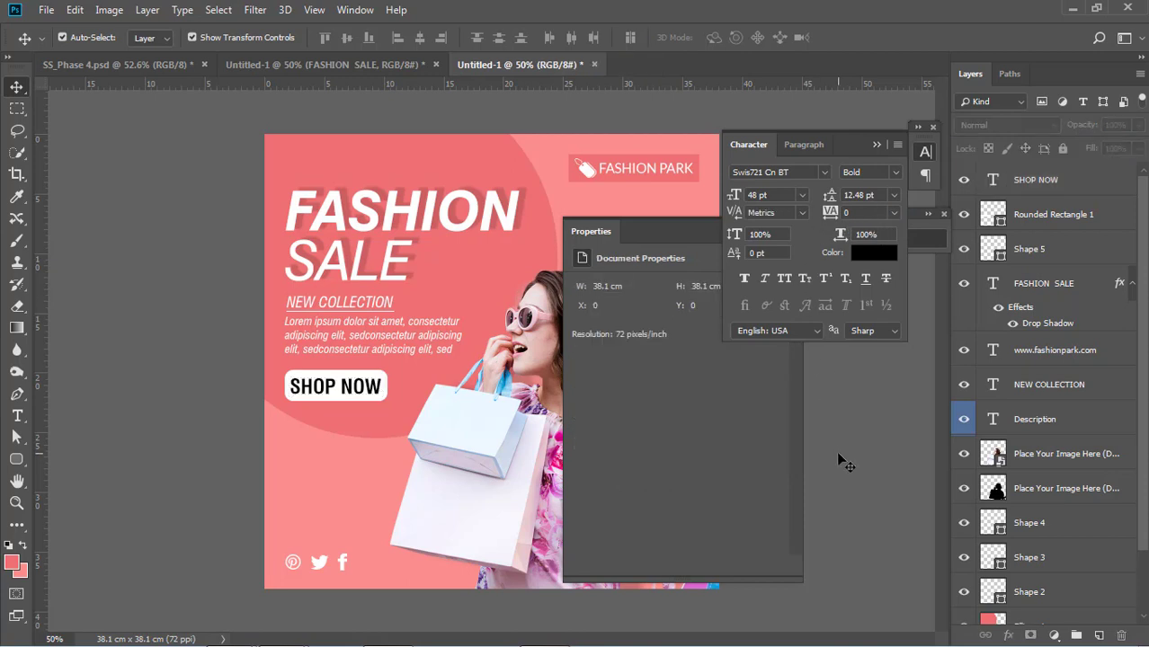
{"action": "left_click", "coordinate": [384, 397]}
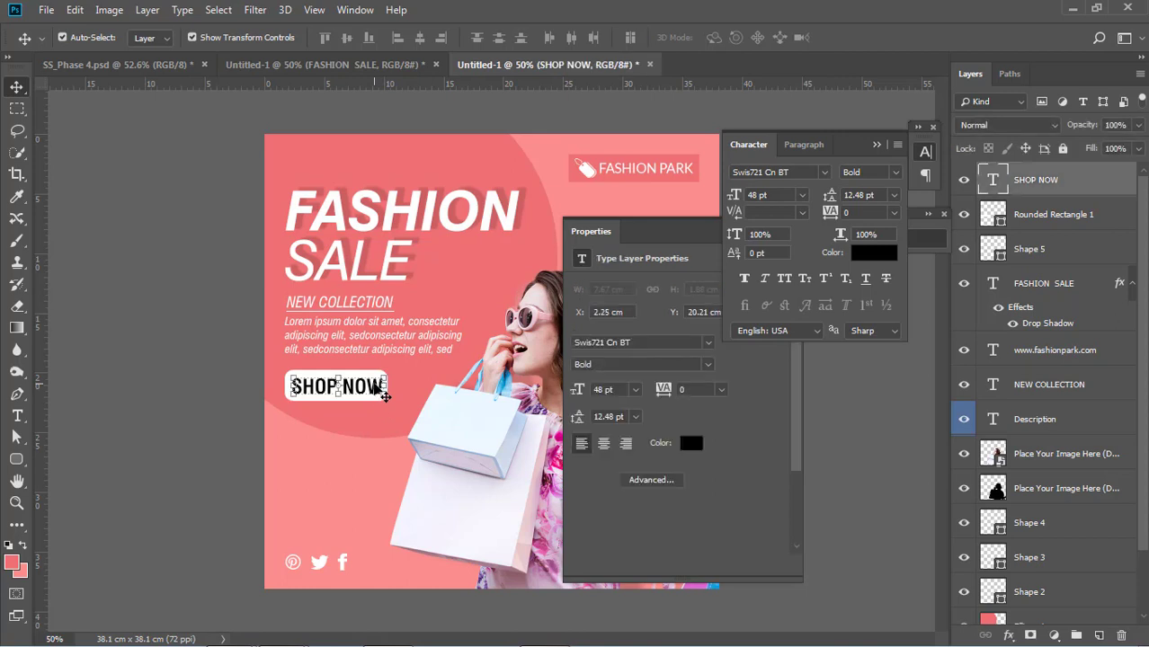
{"action": "left_click", "coordinate": [839, 424]}
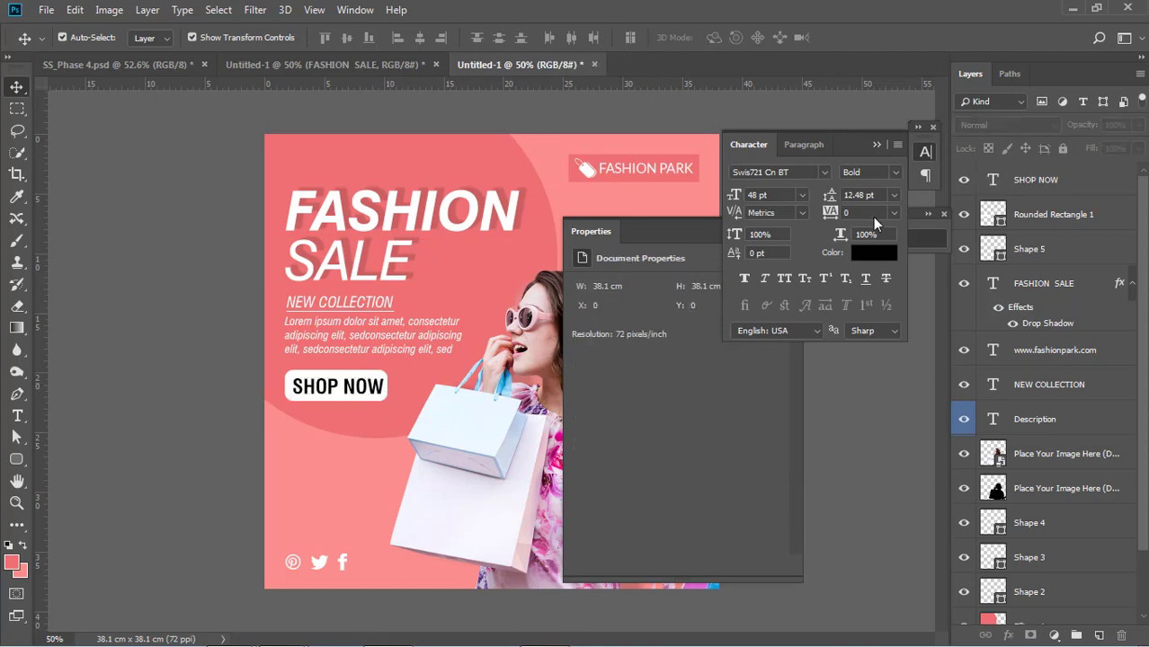
{"action": "left_click", "coordinate": [883, 149]}
{"action": "left_click", "coordinate": [776, 231]}
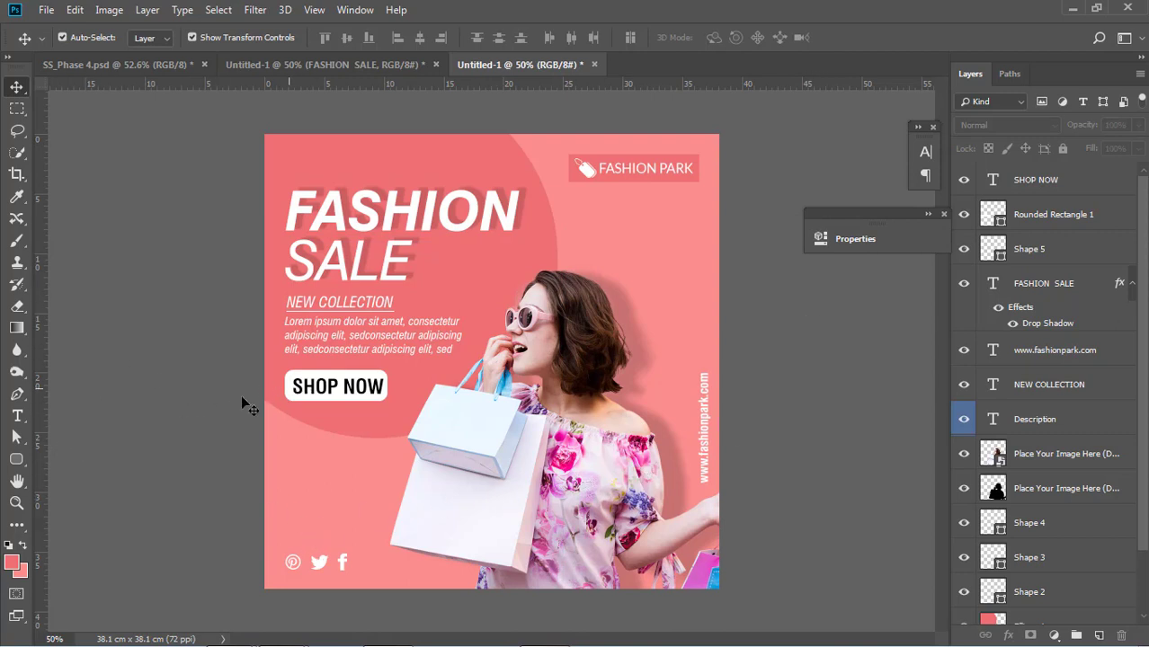
- Type a new two-line SAVE 50% label to the right of the headline
{"action": "left_click", "coordinate": [17, 416]}
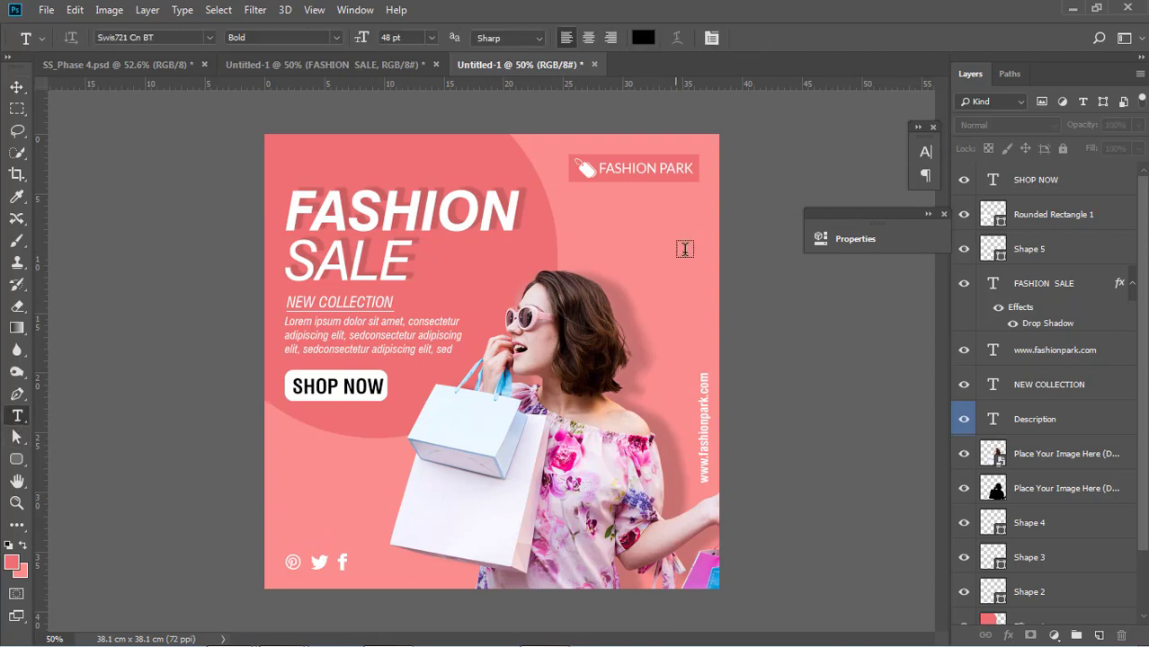
{"action": "left_click", "coordinate": [621, 230]}
{"action": "type", "text": "A"}
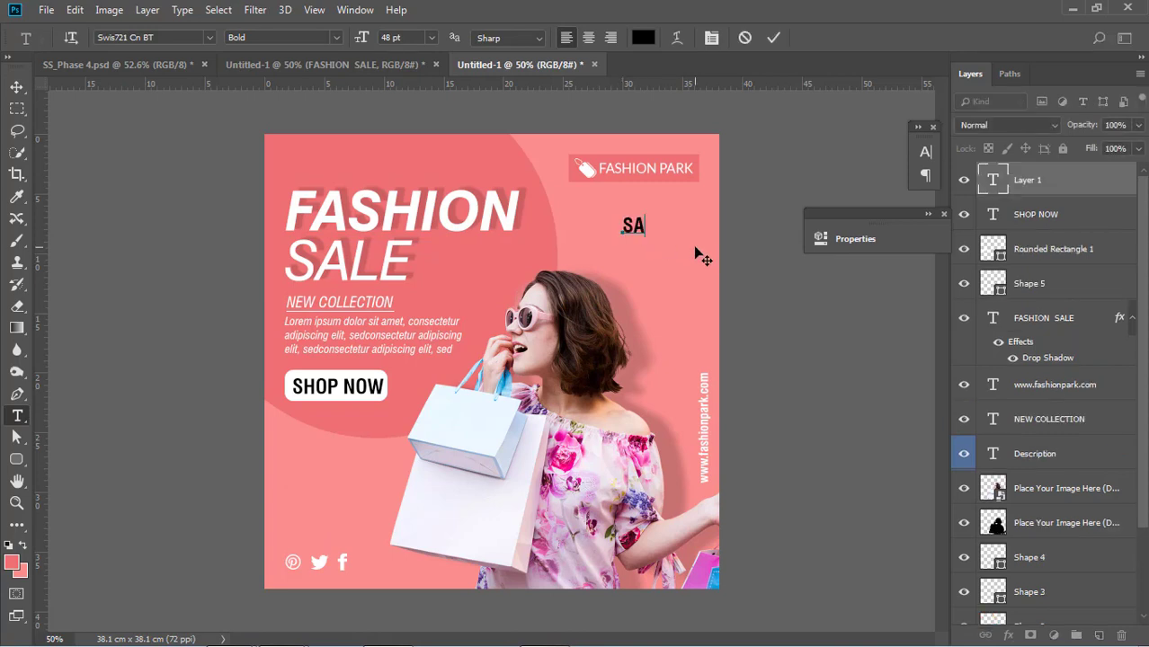
{"action": "type", "text": "VE"}
{"action": "key", "text": "shift+Right"}
{"action": "key", "text": "shift+Right"}
{"action": "type", "text": "%"}
{"action": "key", "text": "ctrl+a"}
- Set the label's line spacing to 25 pt, then step it upward
{"action": "left_click", "coordinate": [713, 38]}
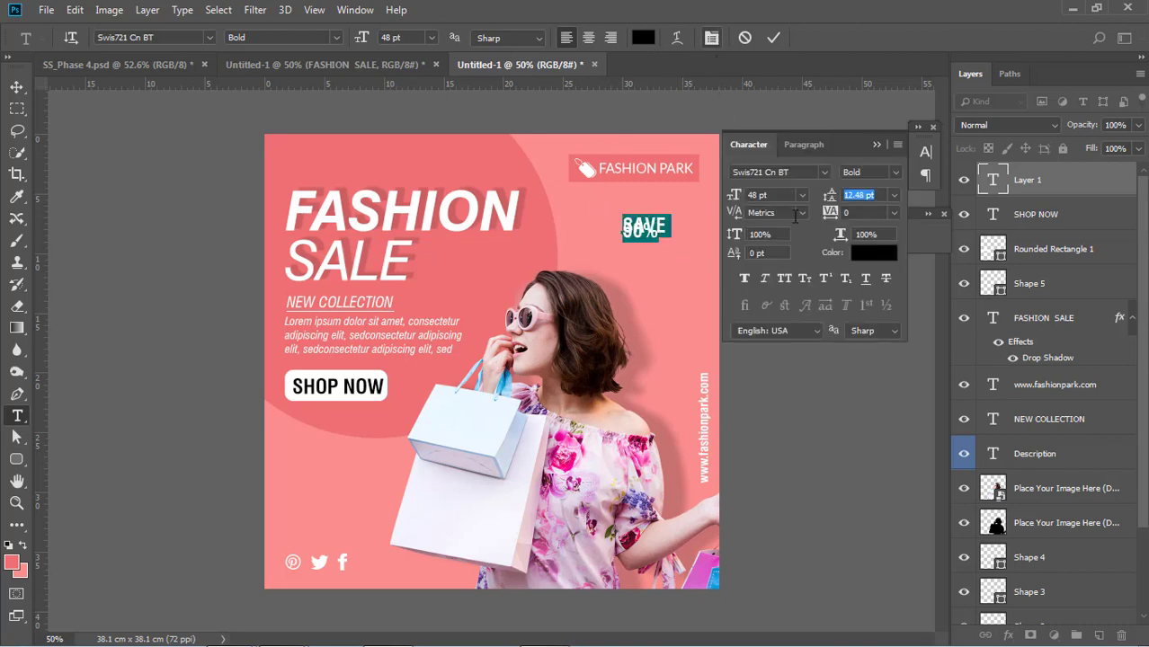
{"action": "left_click", "coordinate": [894, 196]}
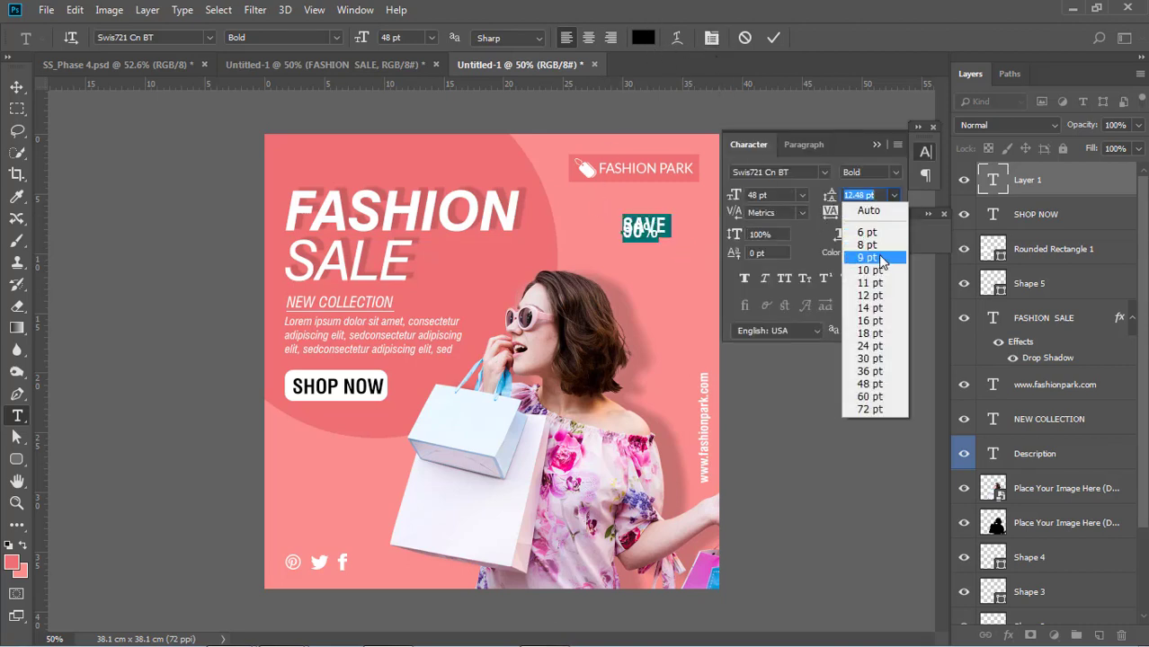
{"action": "left_click", "coordinate": [879, 257]}
{"action": "type", "text": "25"}
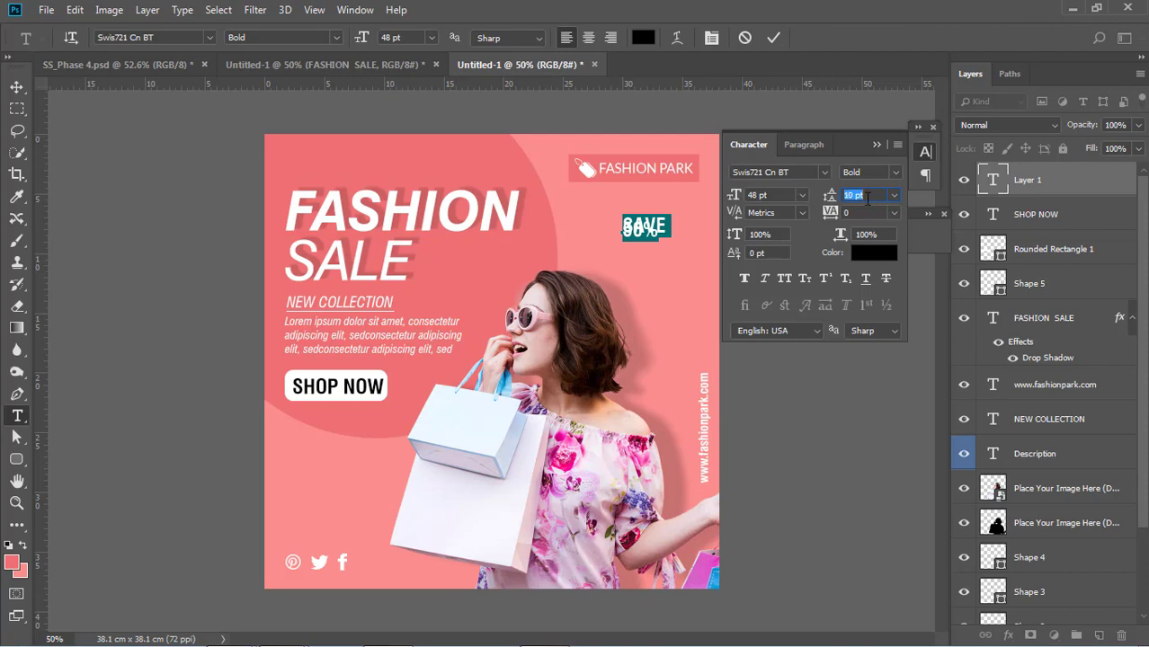
{"action": "key", "text": "Return"}
{"action": "key", "text": "Up"}
{"action": "key", "text": "Up"}
{"action": "key", "text": "Up"}
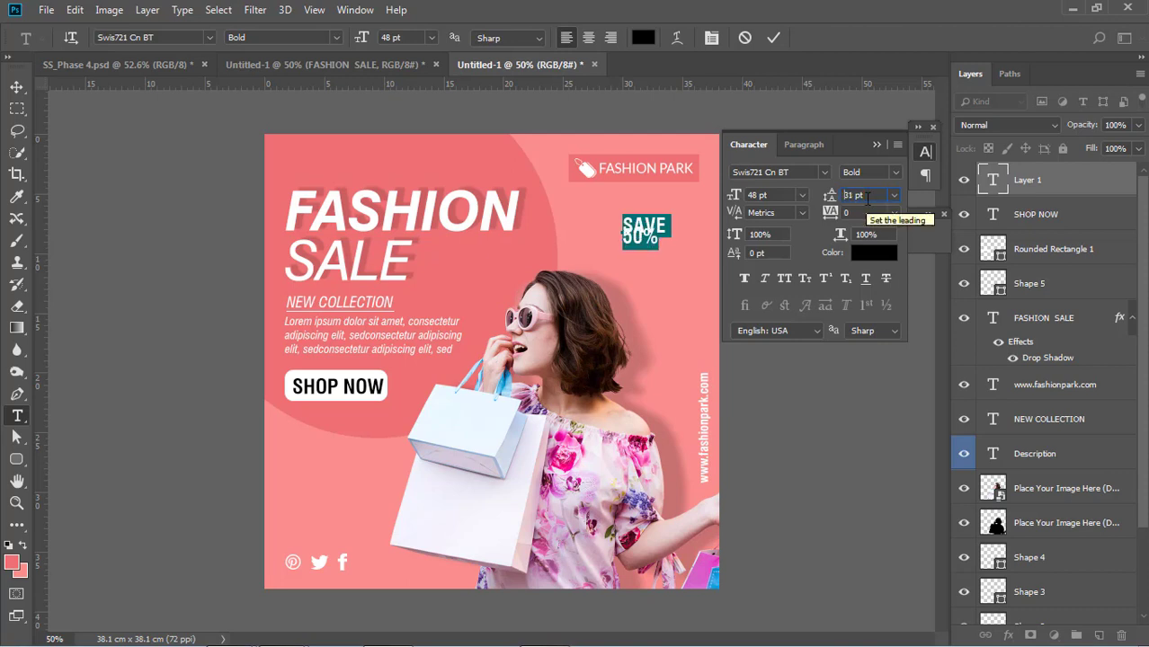
{"action": "key", "text": "Up"}
{"action": "key", "text": "Up"}
{"action": "key", "text": "Up"}
{"action": "key", "text": "Up"}
{"action": "key", "text": "Up"}
{"action": "key", "text": "Up"}
{"action": "key", "text": "Up"}
{"action": "key", "text": "Up"}
{"action": "key", "text": "Up"}
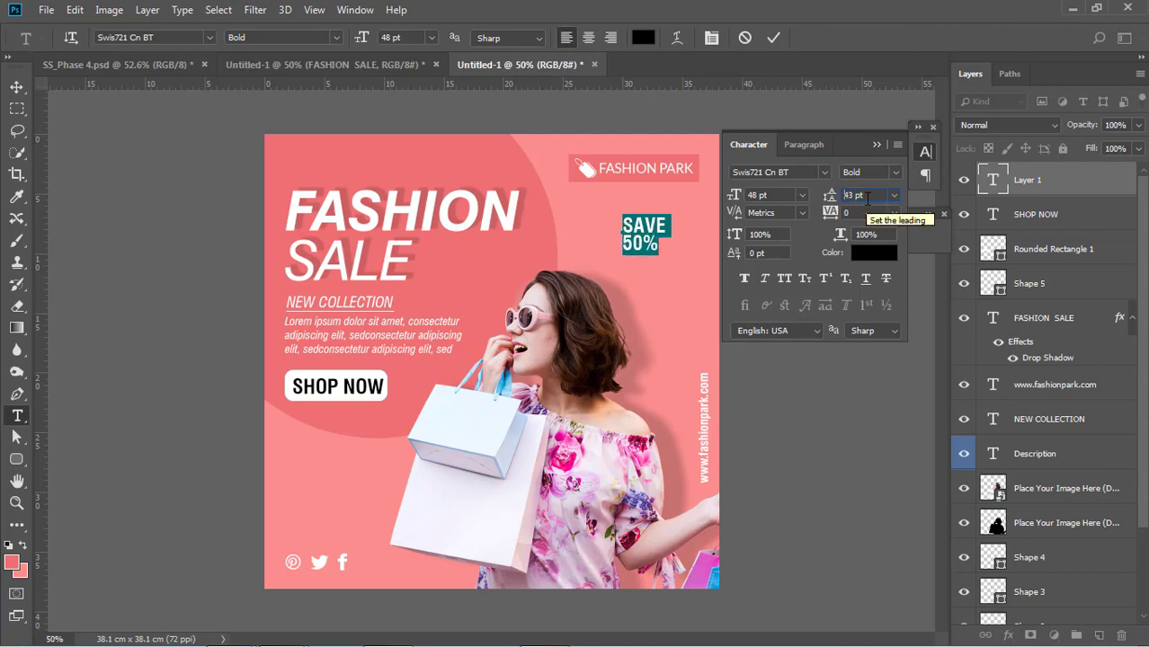
{"action": "key", "text": "Up"}
{"action": "key", "text": "Up"}
{"action": "key", "text": "Up"}
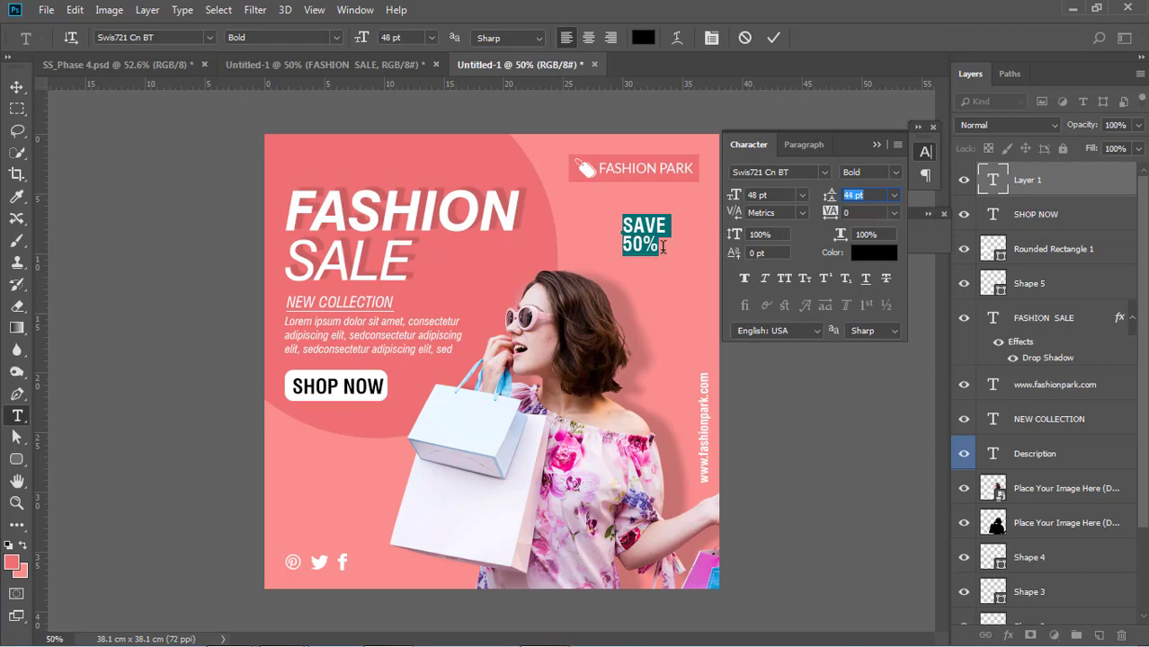
- Enlarge the 50% line to 74 pt and nudge the label slightly left
{"action": "left_click_drag", "start_coordinate": [660, 244], "coordinate": [622, 244]}
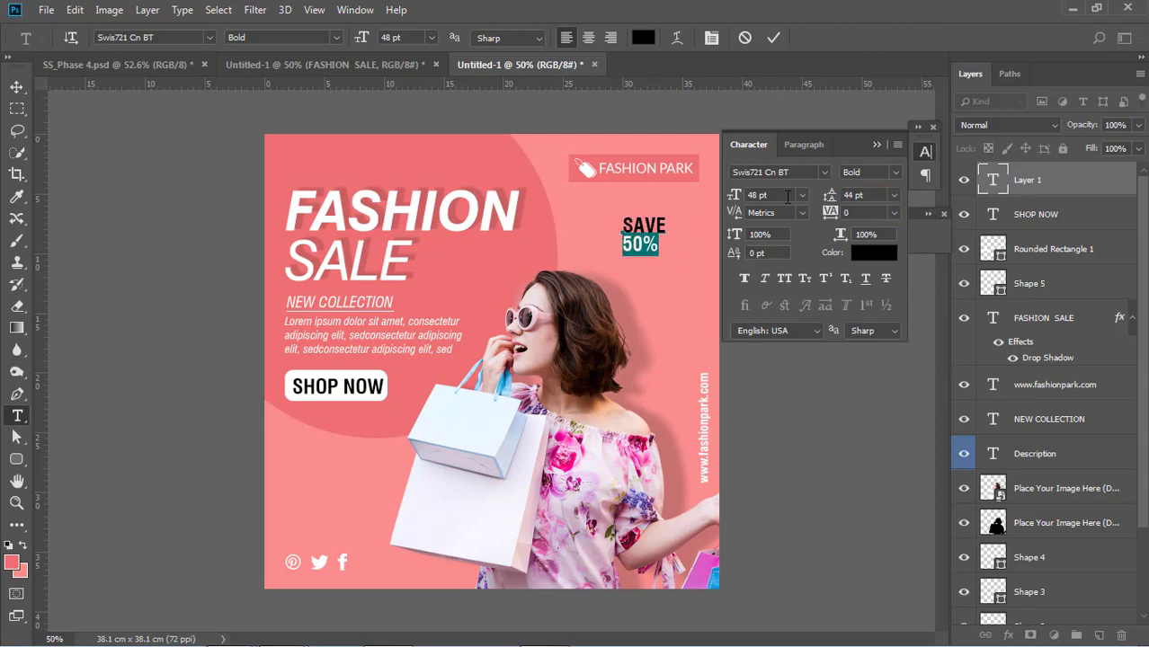
{"action": "left_click_drag", "start_coordinate": [787, 196], "coordinate": [748, 196]}
{"action": "key", "text": "Up"}
{"action": "key", "text": "Up"}
{"action": "key", "text": "Up"}
{"action": "key", "text": "Up"}
{"action": "key", "text": "Up"}
{"action": "key", "text": "Up"}
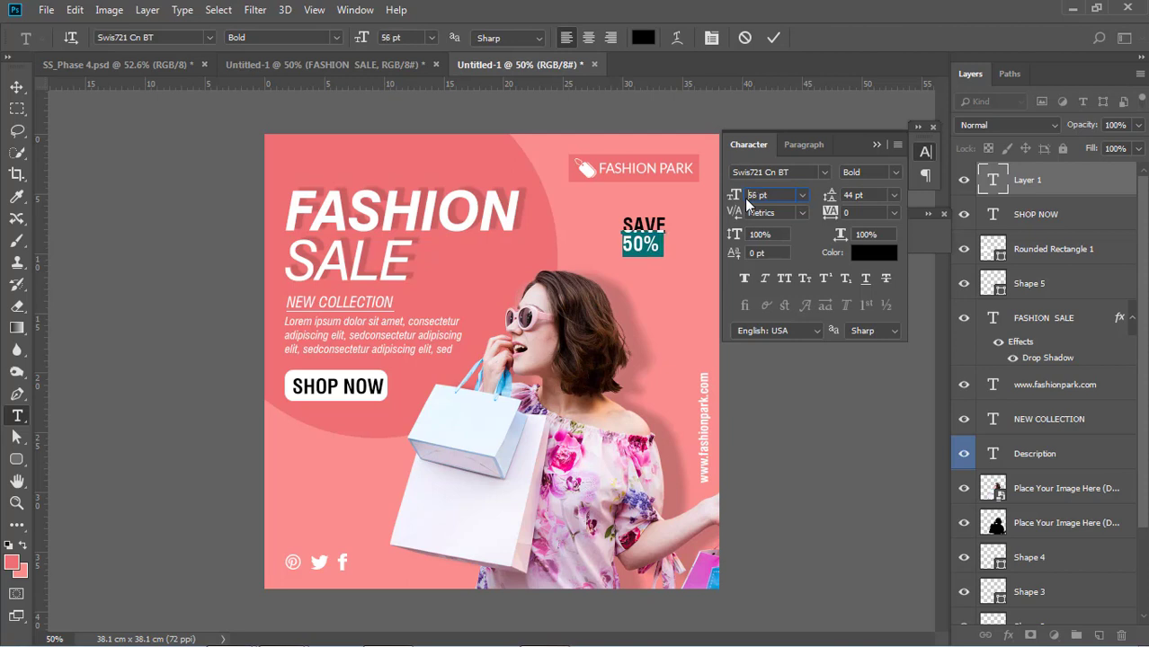
{"action": "key", "text": "Up"}
{"action": "key", "text": "Up"}
{"action": "key", "text": "Up"}
{"action": "key", "text": "Up"}
{"action": "key", "text": "Up"}
{"action": "key", "text": "Up"}
{"action": "key", "text": "Up"}
{"action": "key", "text": "Up"}
{"action": "key", "text": "Up"}
{"action": "key", "text": "Up"}
{"action": "key", "text": "Up"}
{"action": "key", "text": "Up"}
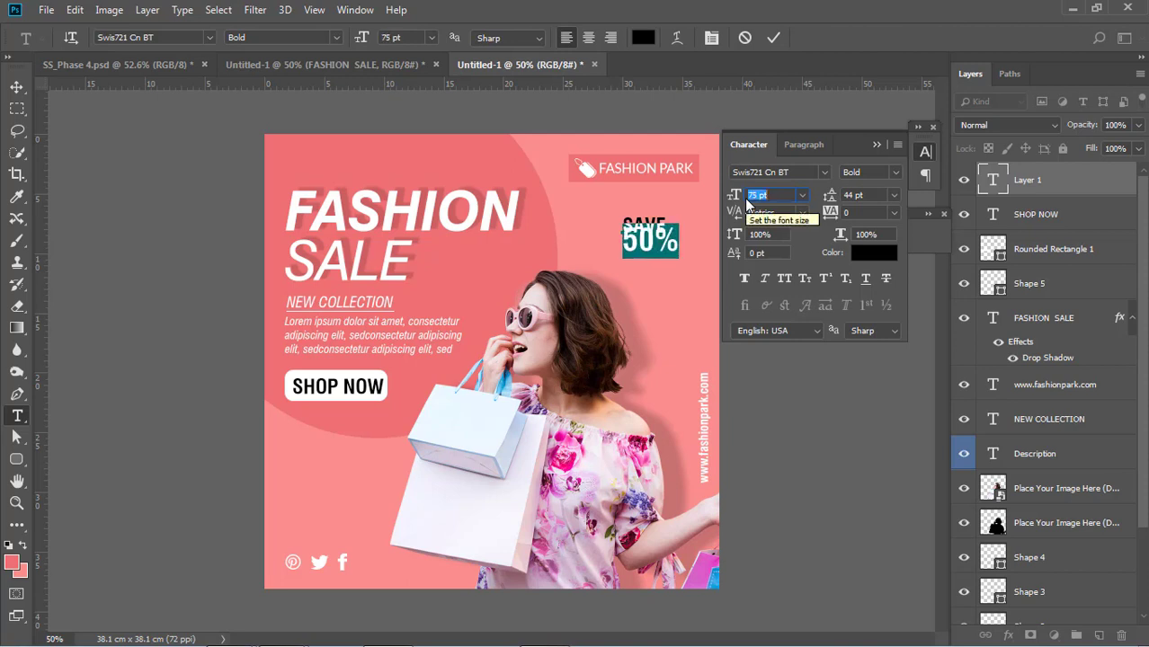
{"action": "key", "text": "Down"}
{"action": "left_click", "coordinate": [658, 232]}
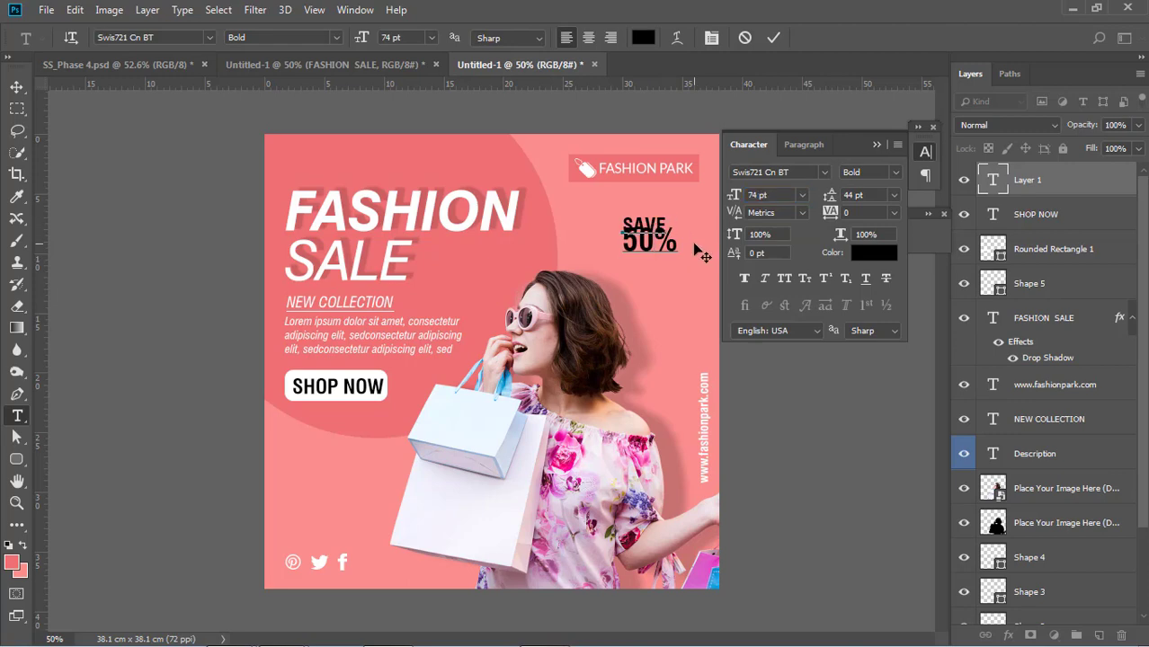
{"action": "left_click_drag", "start_coordinate": [691, 244], "coordinate": [670, 250]}
- Widen the spacing between SAVE and 50% and reselect the whole label
{"action": "key", "text": "ctrl+a"}
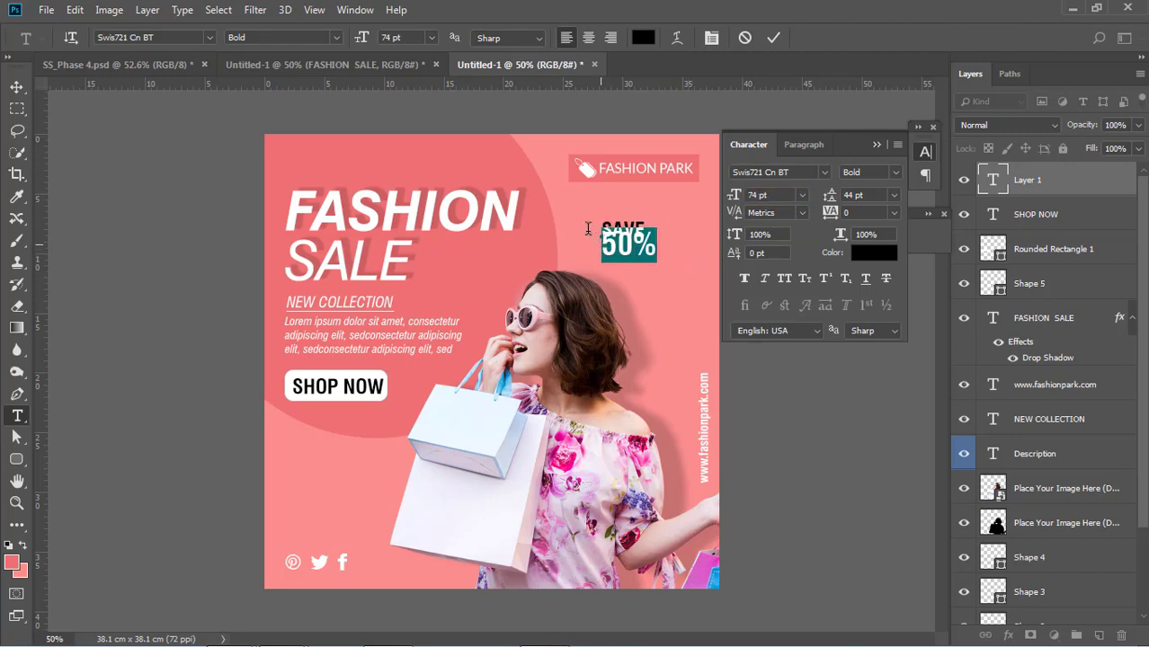
{"action": "left_click", "coordinate": [853, 195]}
{"action": "key", "text": "Up"}
{"action": "key", "text": "Up"}
{"action": "key", "text": "Up"}
{"action": "key", "text": "Up"}
{"action": "key", "text": "Up"}
{"action": "key", "text": "Up"}
{"action": "key", "text": "Up"}
{"action": "key", "text": "Up"}
{"action": "key", "text": "Up"}
{"action": "key", "text": "Up"}
{"action": "key", "text": "Up"}
{"action": "key", "text": "Up"}
{"action": "key", "text": "Up"}
{"action": "key", "text": "Up"}
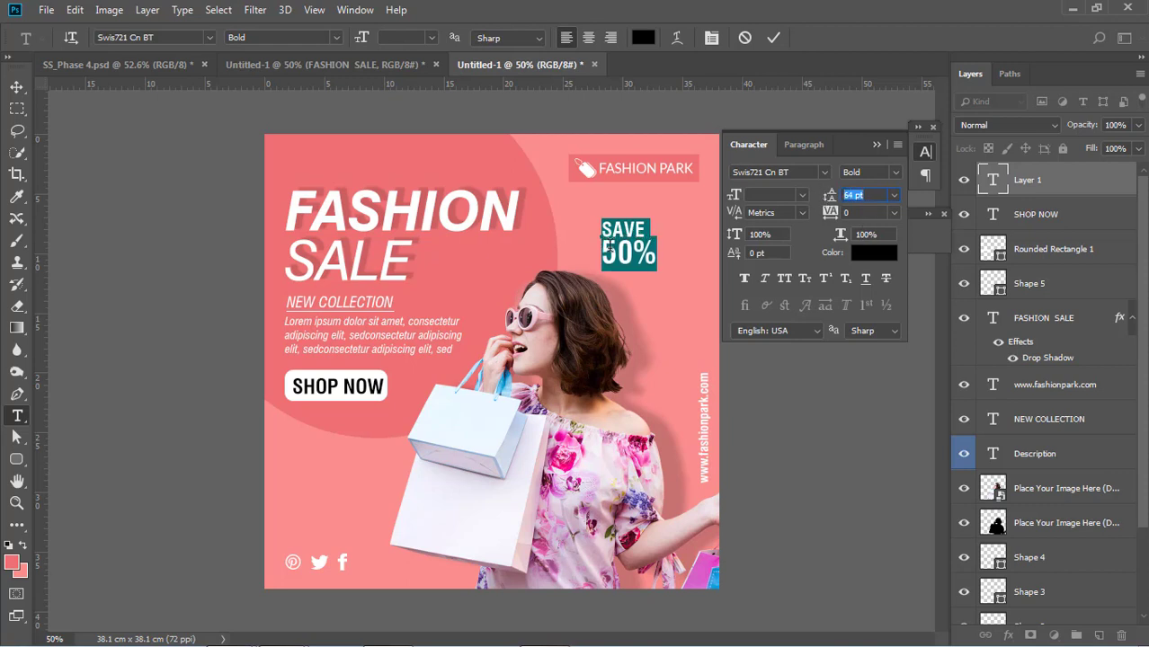
{"action": "left_click", "coordinate": [620, 229]}
{"action": "left_click_drag", "start_coordinate": [645, 230], "coordinate": [632, 230]}
{"action": "double_click", "coordinate": [619, 230]}
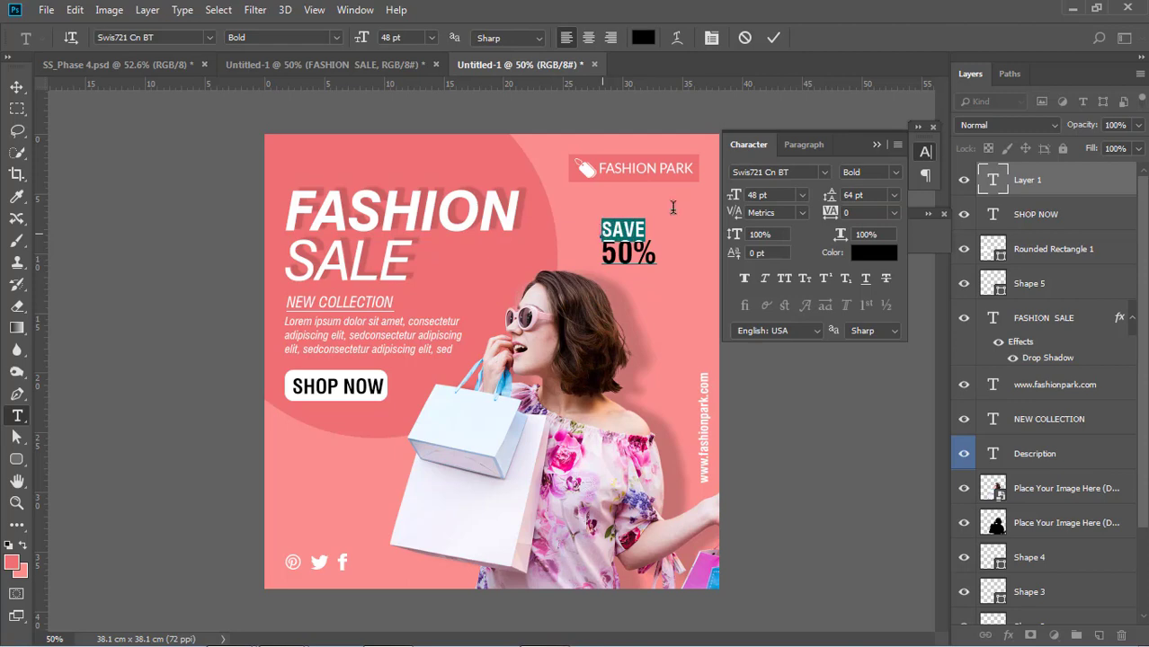
{"action": "key", "text": "ctrl+a"}
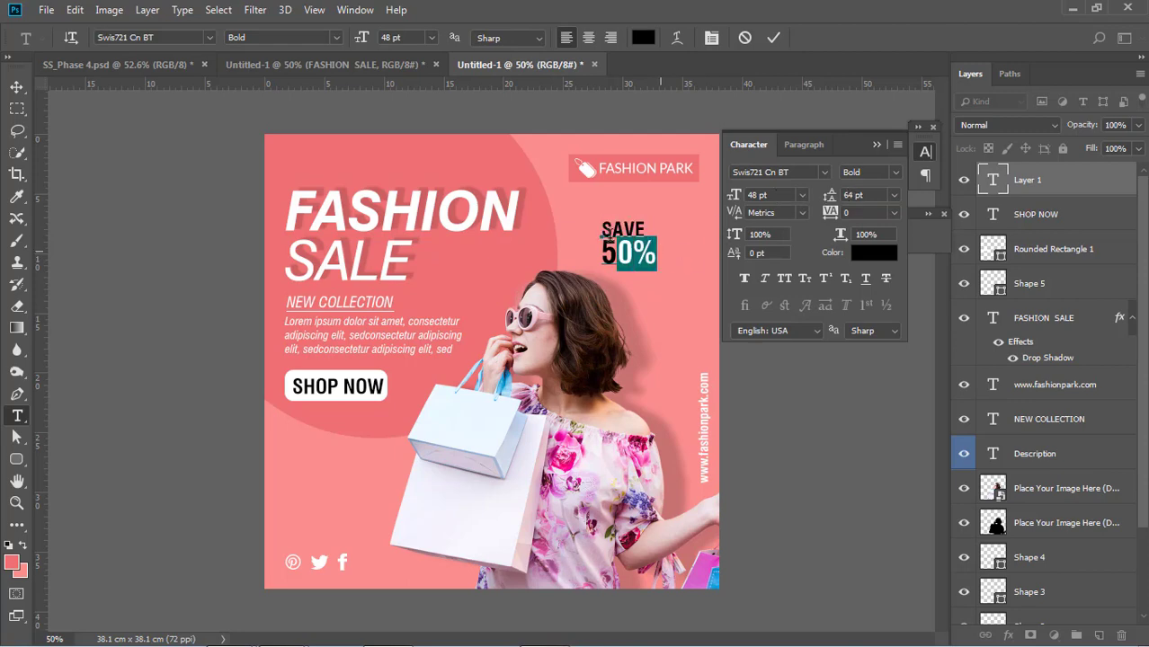
- Make SAVE 50% bold italic and shrink the word SAVE
{"action": "left_click", "coordinate": [893, 172]}
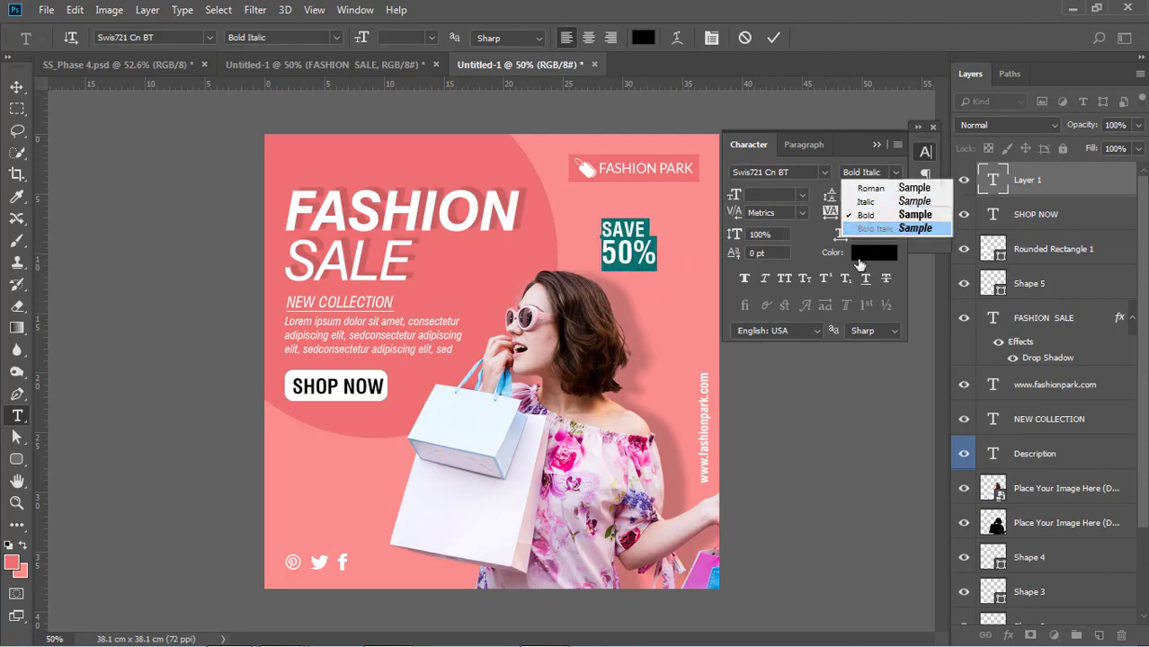
{"action": "left_click", "coordinate": [868, 224]}
{"action": "left_click", "coordinate": [640, 231]}
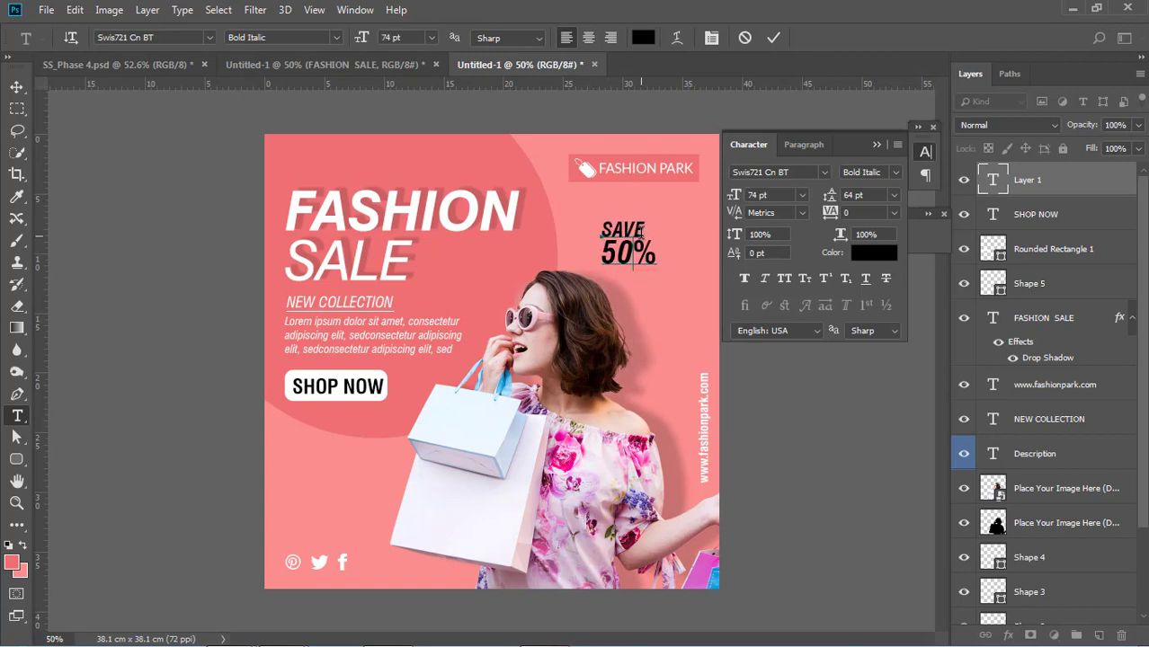
{"action": "left_click_drag", "start_coordinate": [643, 227], "coordinate": [599, 226]}
{"action": "left_click", "coordinate": [731, 201]}
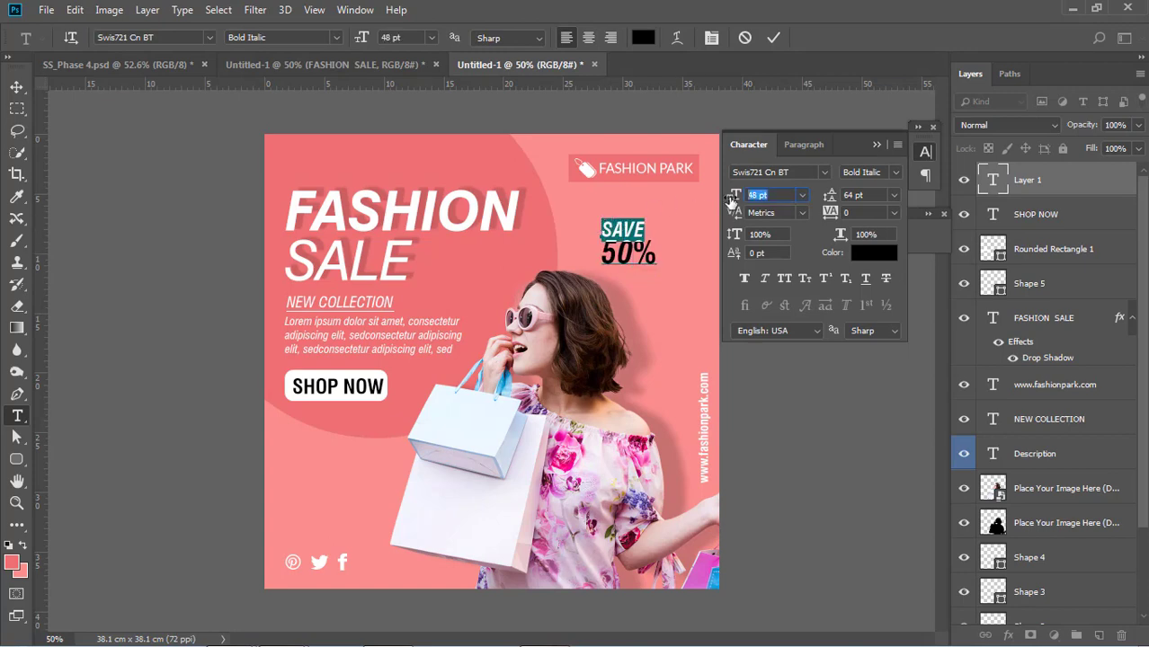
{"action": "key", "text": "Down"}
{"action": "key", "text": "Down"}
{"action": "key", "text": "Down"}
{"action": "key", "text": "Down"}
{"action": "key", "text": "Down"}
{"action": "key", "text": "Down"}
{"action": "key", "text": "Down"}
{"action": "key", "text": "Down"}
{"action": "key", "text": "Down"}
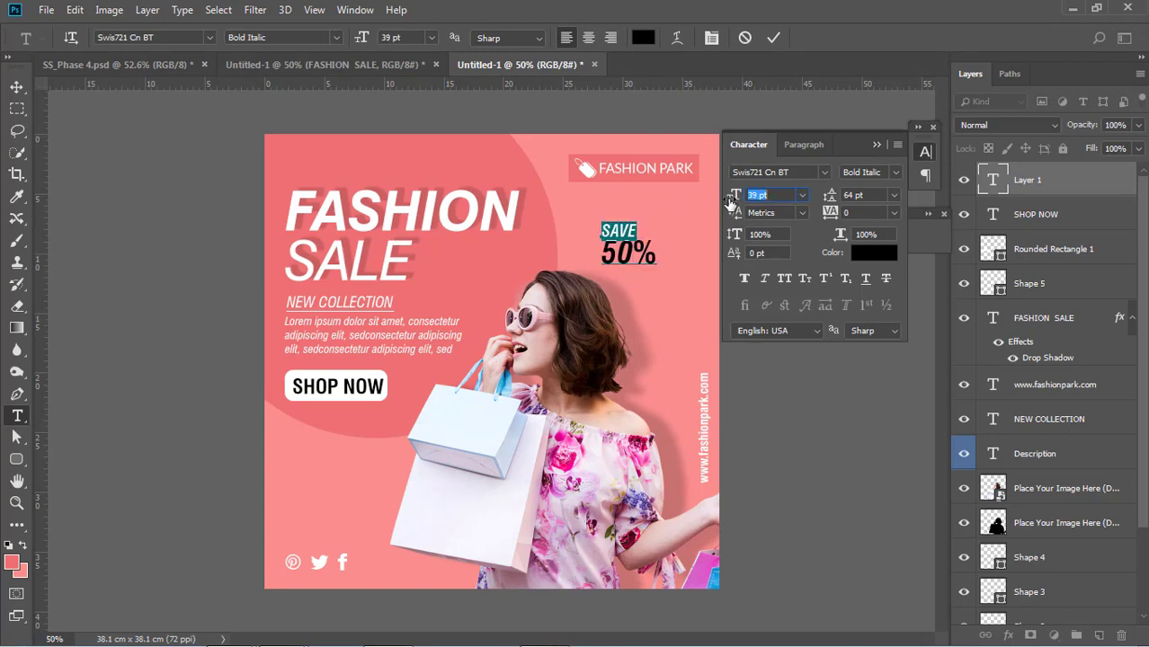
{"action": "key", "text": "Down"}
{"action": "key", "text": "Down"}
{"action": "key", "text": "Down"}
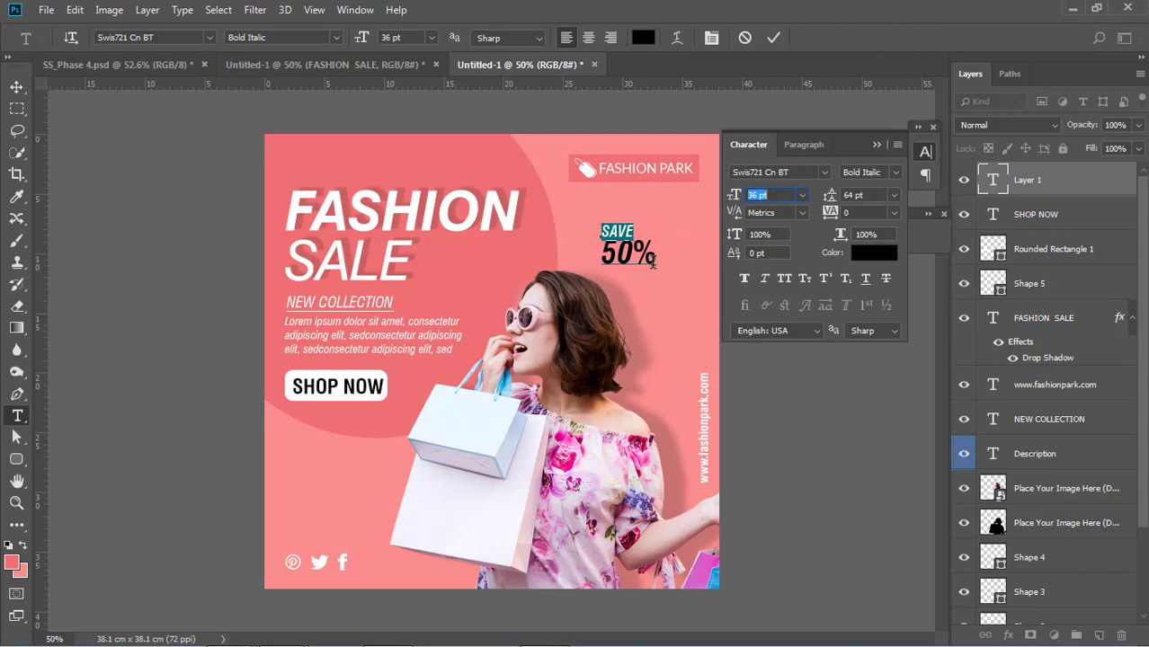
- Undo the accidental shrink of 50% and centre-align both lines
{"action": "mouse_move", "coordinate": [656, 262]}
{"action": "left_mouse_down"}
{"action": "mouse_move", "coordinate": [581, 242]}
{"action": "mouse_move", "coordinate": [584, 206]}
{"action": "left_mouse_up"}
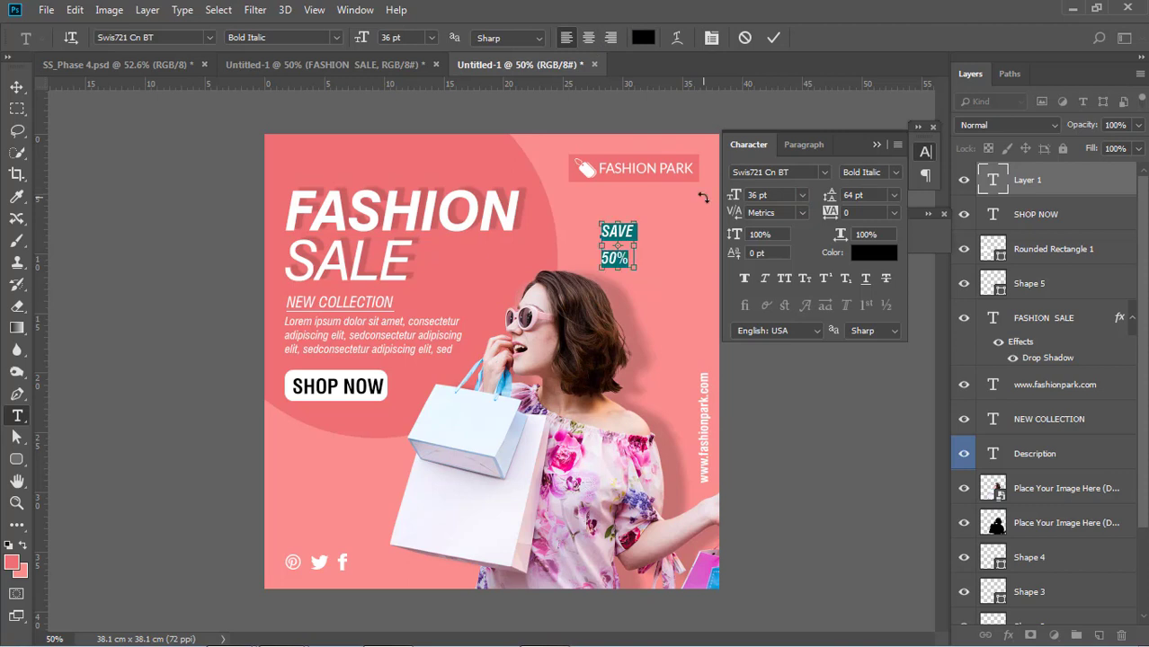
{"action": "key", "text": "ctrl+z"}
{"action": "left_click_drag", "start_coordinate": [654, 263], "coordinate": [584, 217]}
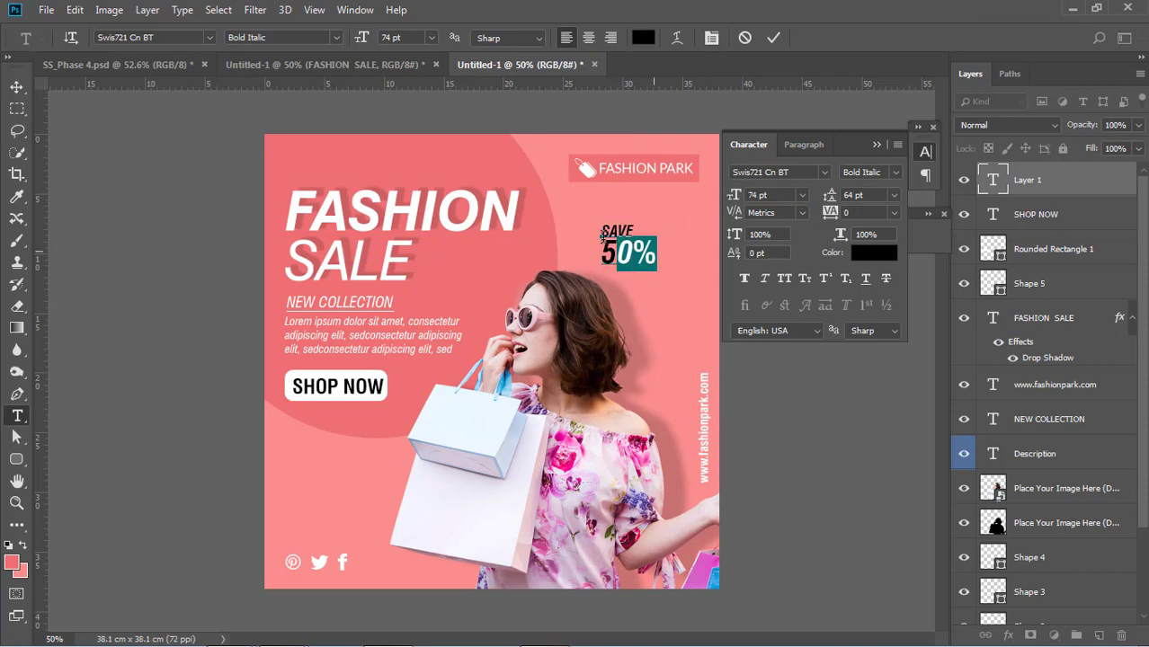
{"action": "left_click", "coordinate": [587, 37]}
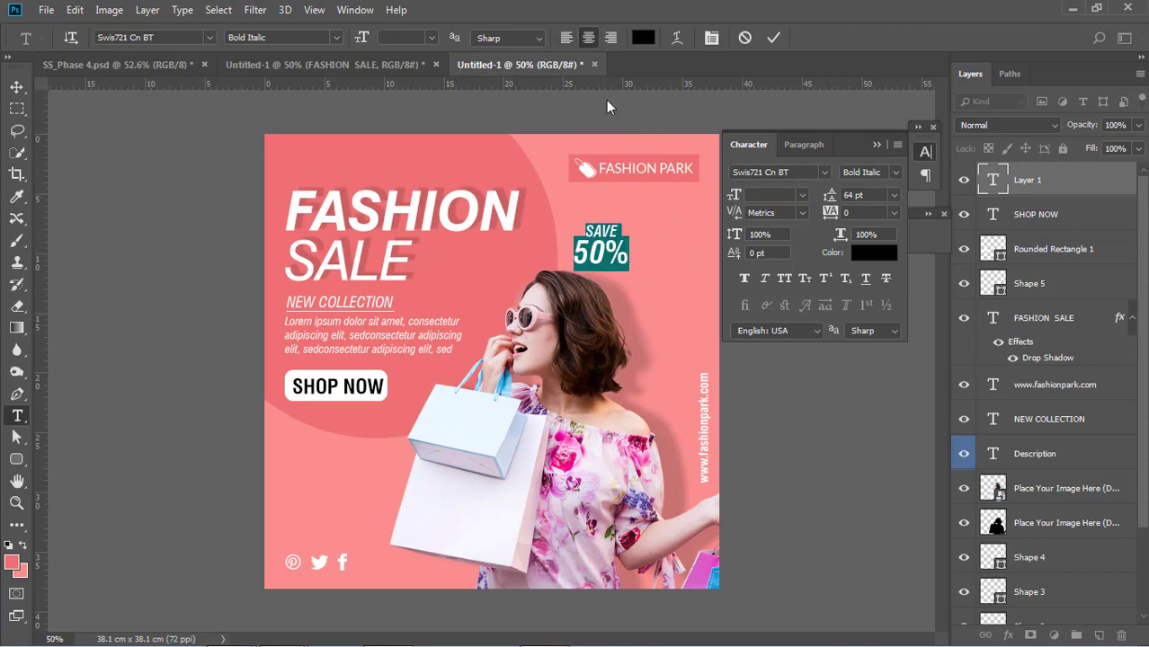
{"action": "left_click", "coordinate": [610, 244]}
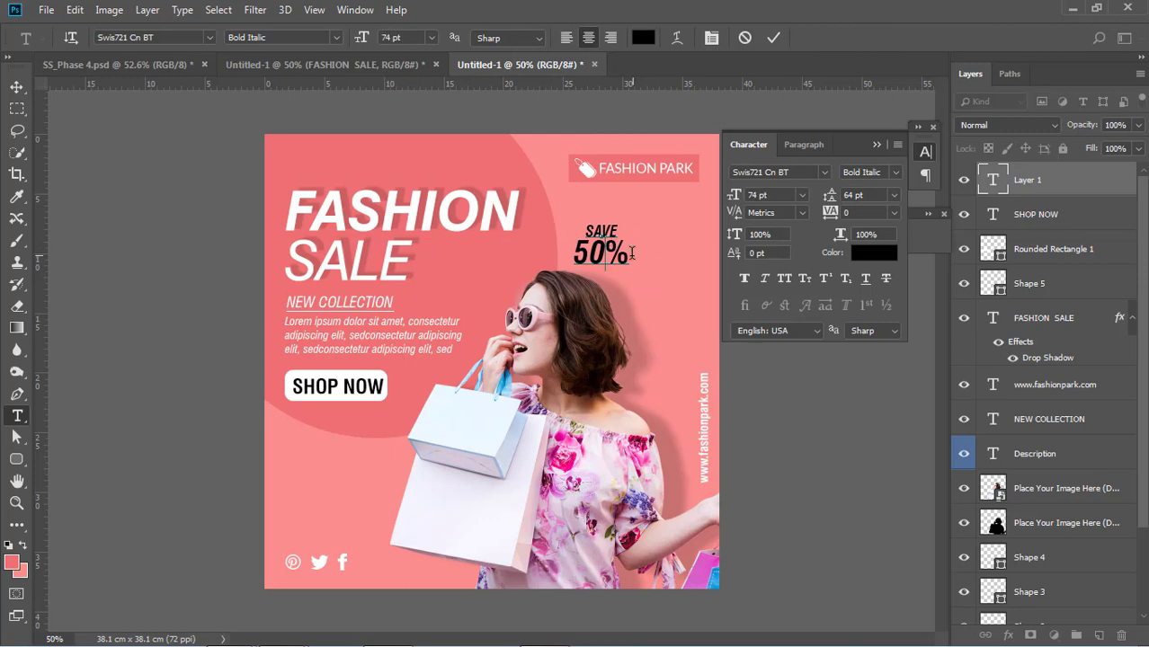
{"action": "left_click_drag", "start_coordinate": [640, 260], "coordinate": [599, 149]}
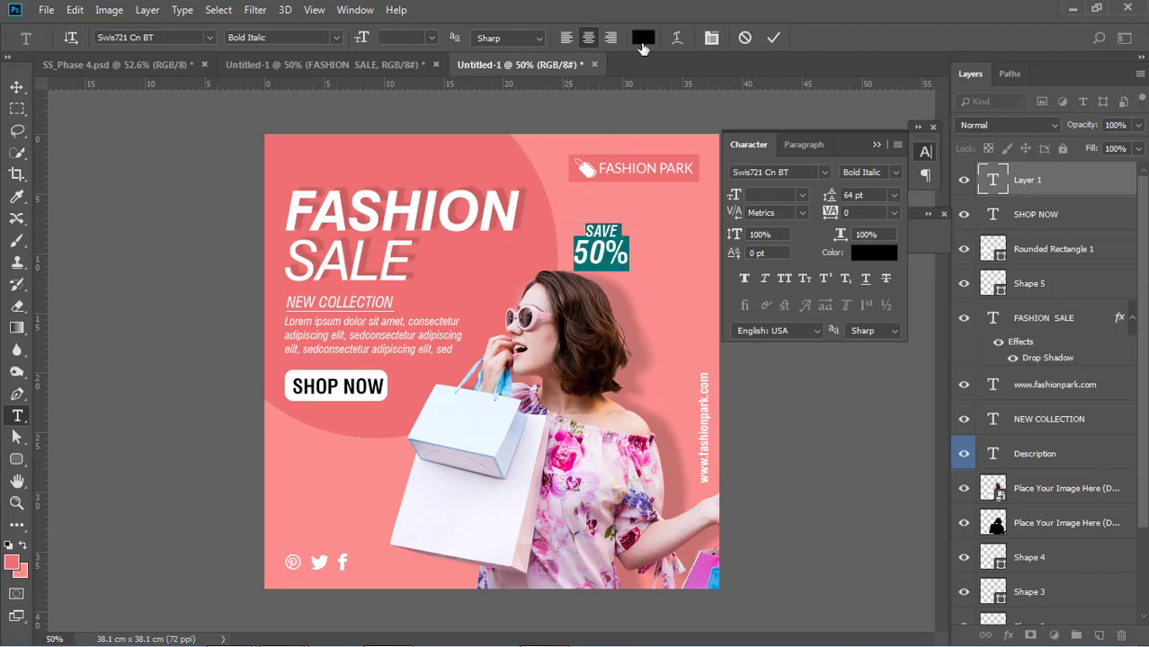
- Colour the SAVE 50% text white (ffffff) and commit the text layer
{"action": "left_click", "coordinate": [643, 40]}
{"action": "type", "text": "ffffff"}
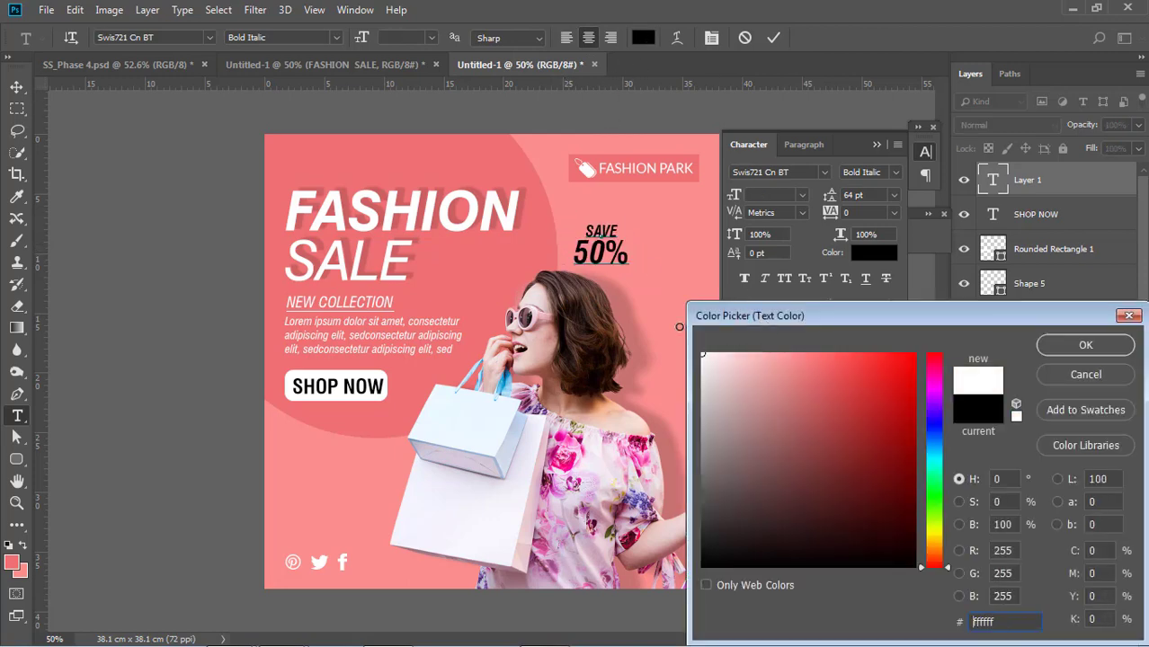
{"action": "left_click", "coordinate": [1079, 347]}
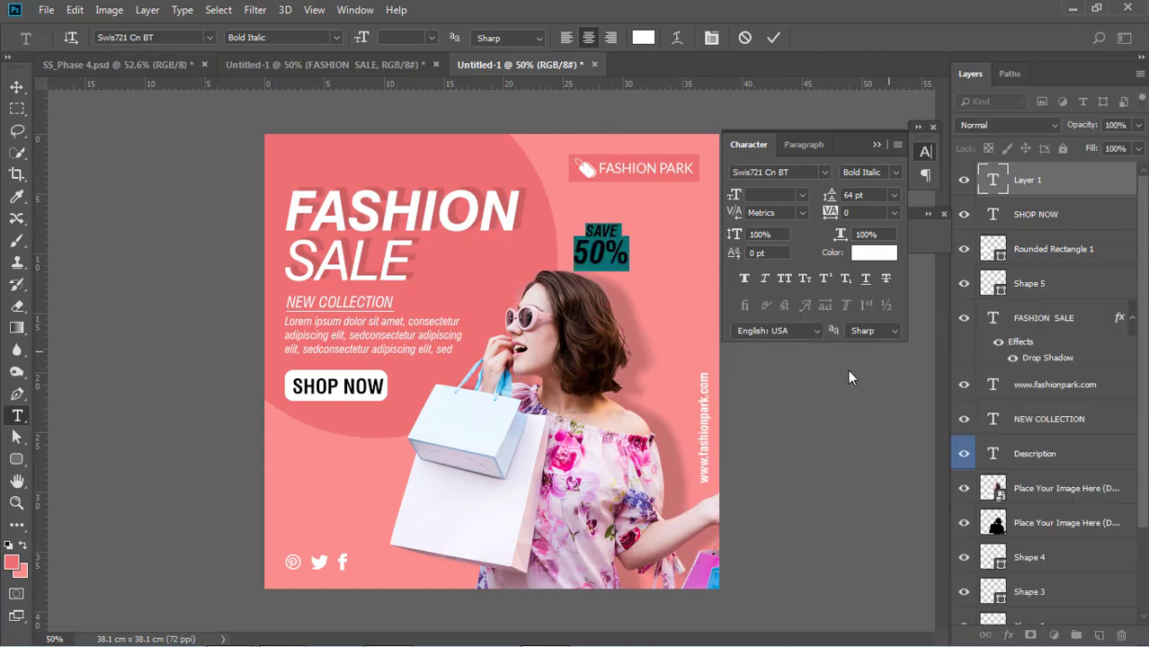
{"action": "left_click", "coordinate": [828, 421]}
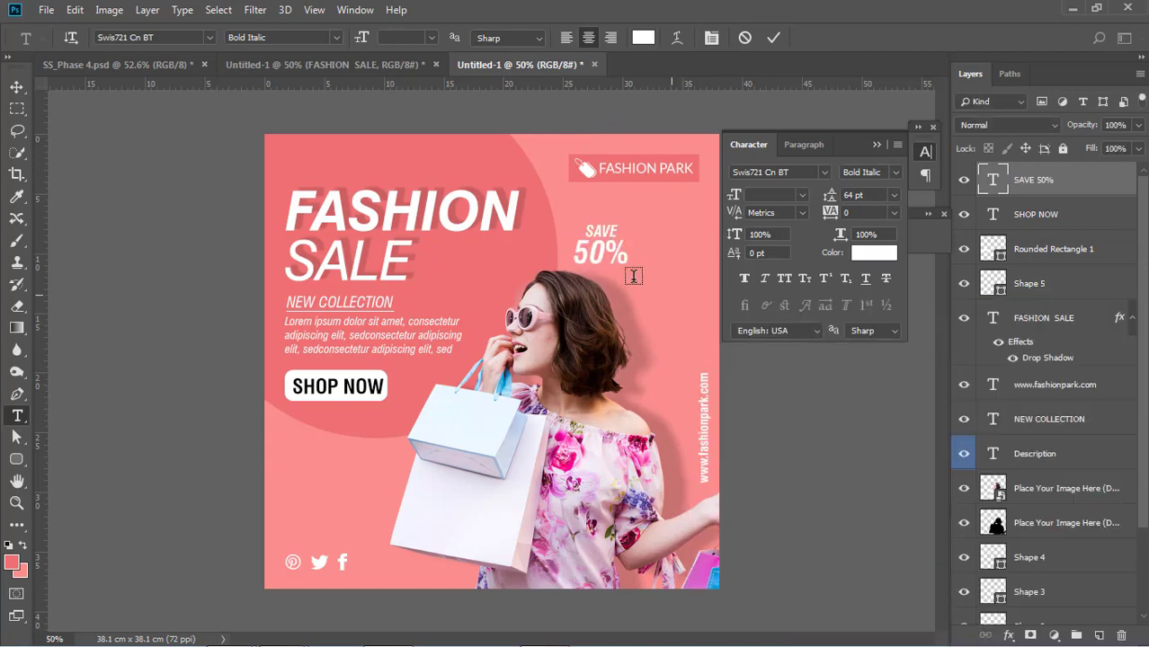
- Drag the SAVE 50% label up toward the top-right corner
{"action": "left_click", "coordinate": [16, 86]}
{"action": "left_click", "coordinate": [51, 134]}
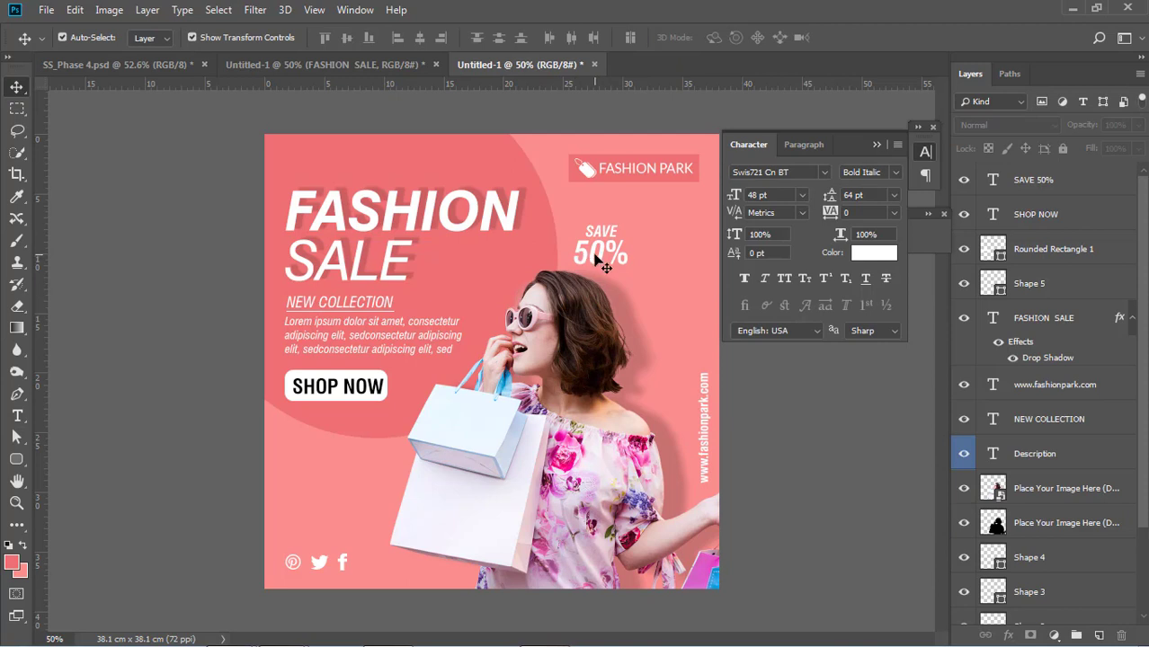
{"action": "left_click_drag", "start_coordinate": [589, 262], "coordinate": [643, 223]}
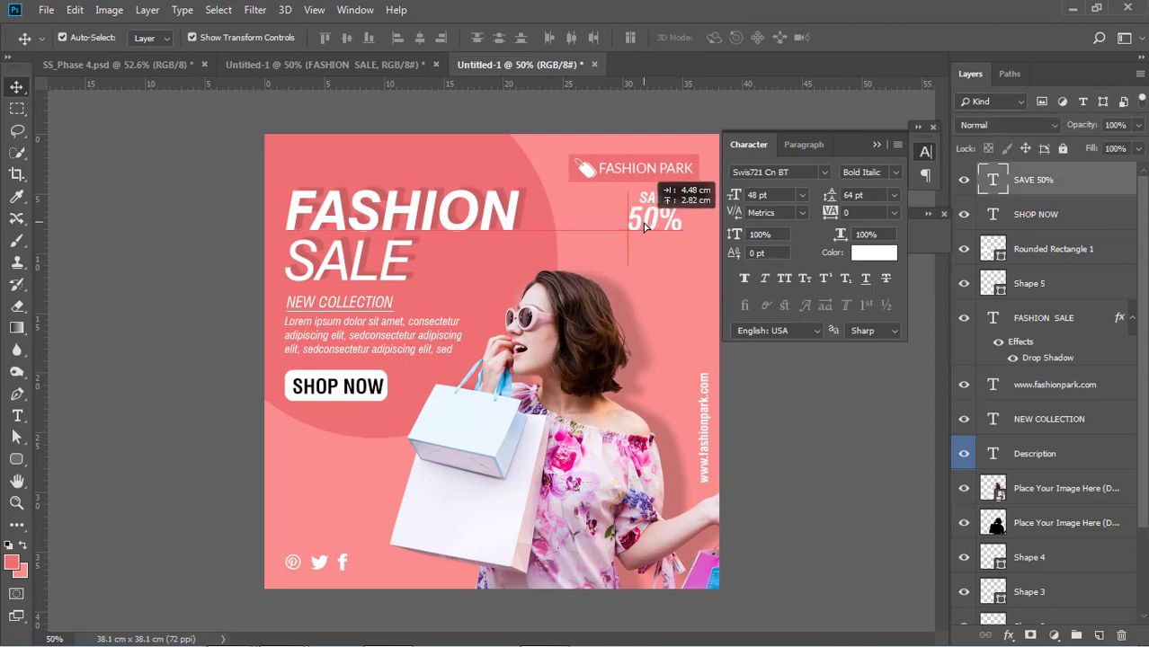
- Select NEW COLLECTION, description, SHOP NOW, button and underline layers, excluding FASHION SALE
{"action": "left_click", "coordinate": [469, 270]}
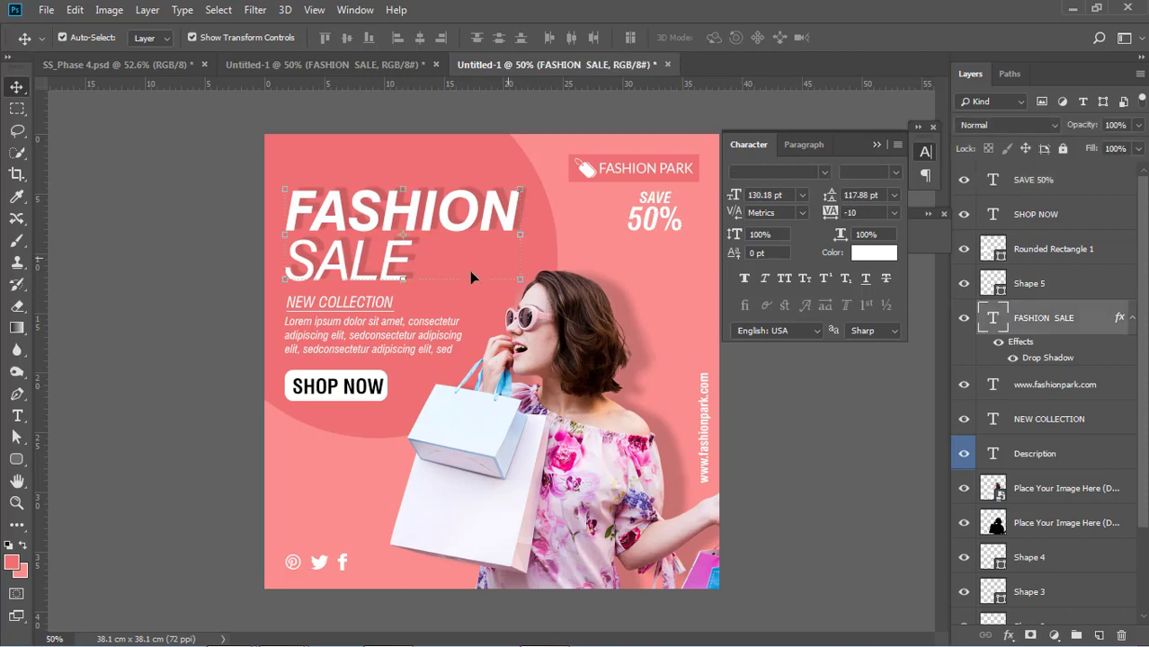
{"action": "left_click", "coordinate": [371, 303], "text": "shift"}
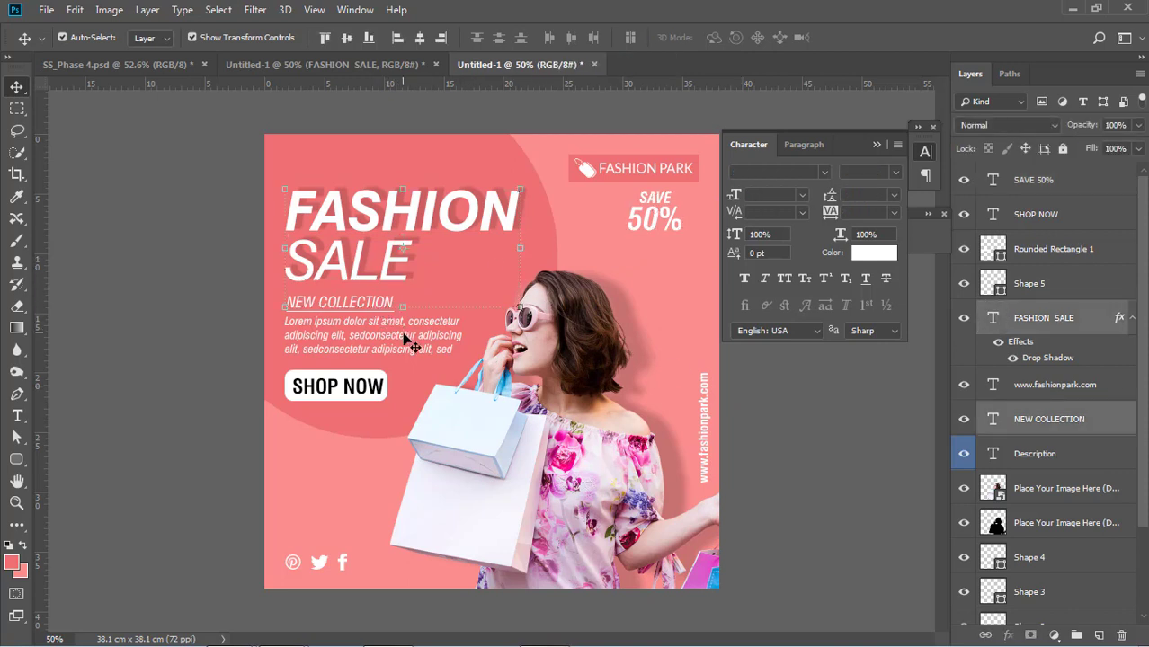
{"action": "left_click", "coordinate": [407, 341], "text": "shift"}
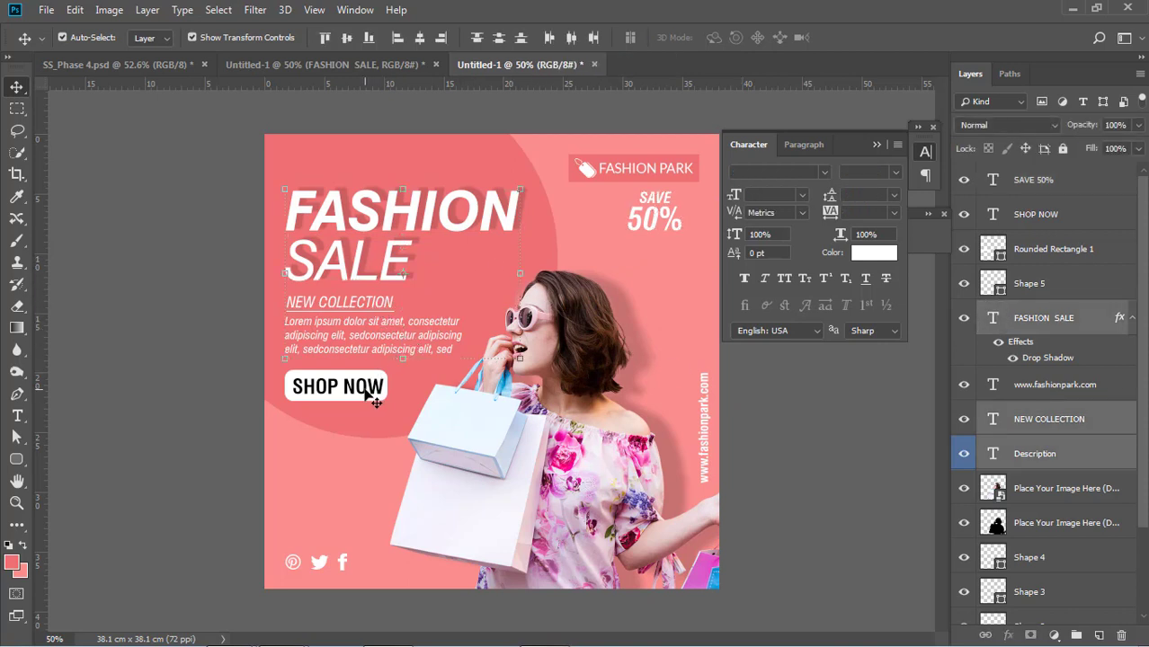
{"action": "left_click", "coordinate": [376, 388], "text": "shift"}
{"action": "left_click", "coordinate": [380, 377], "text": "shift"}
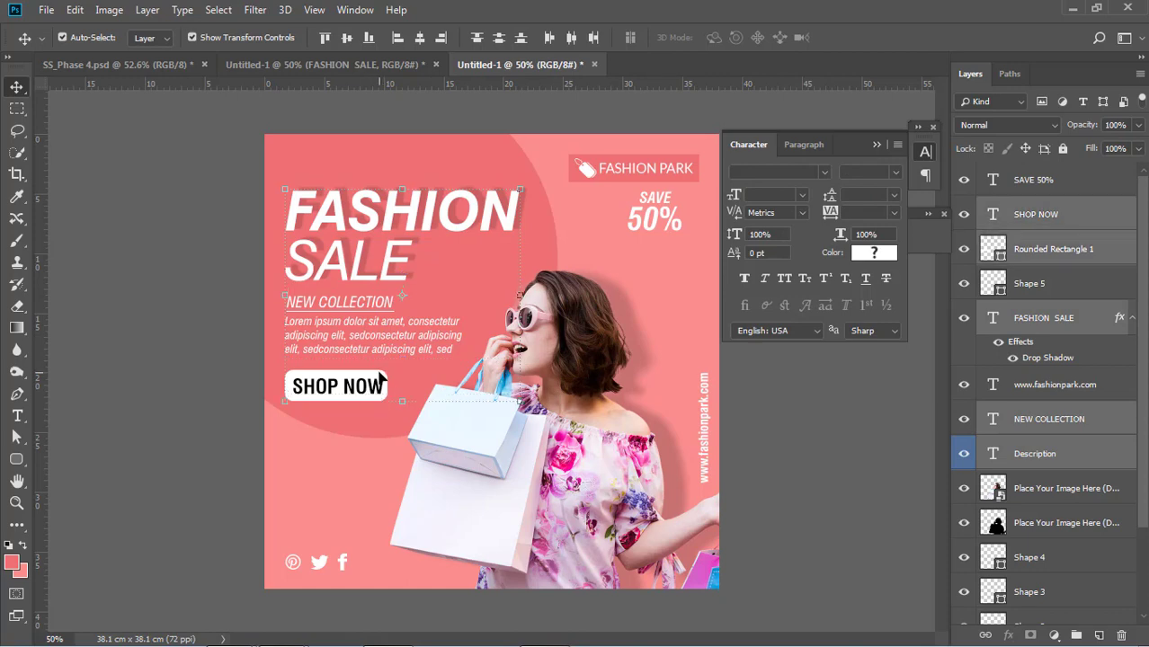
{"action": "left_click", "coordinate": [351, 316], "text": "shift"}
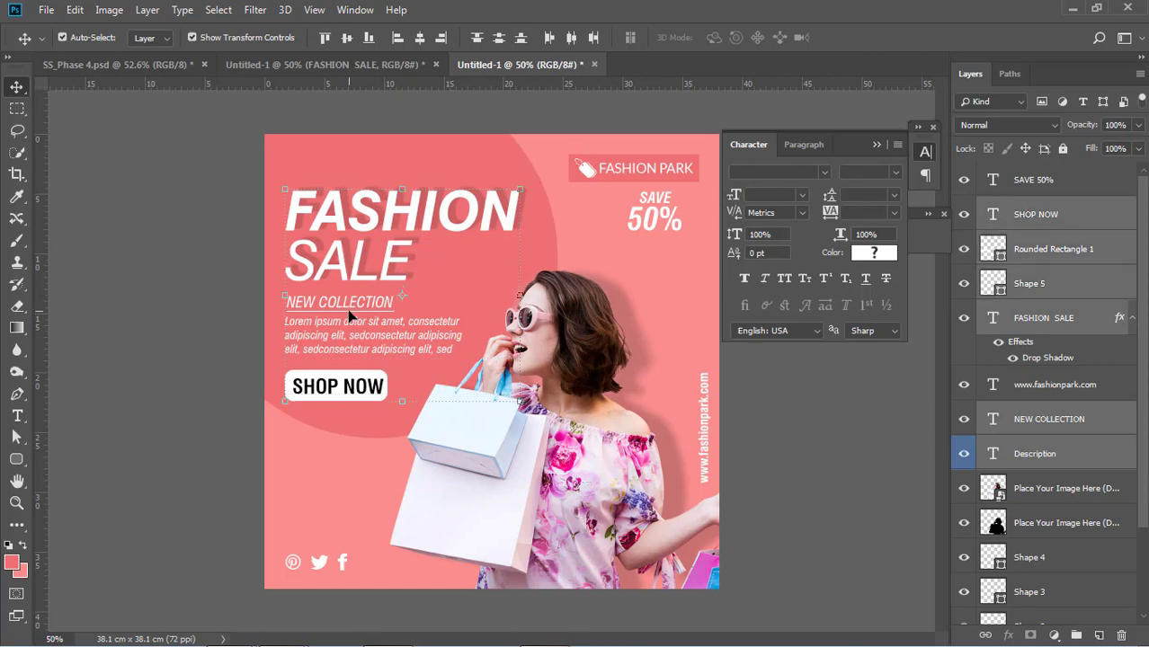
{"action": "left_click", "coordinate": [454, 257], "text": "shift"}
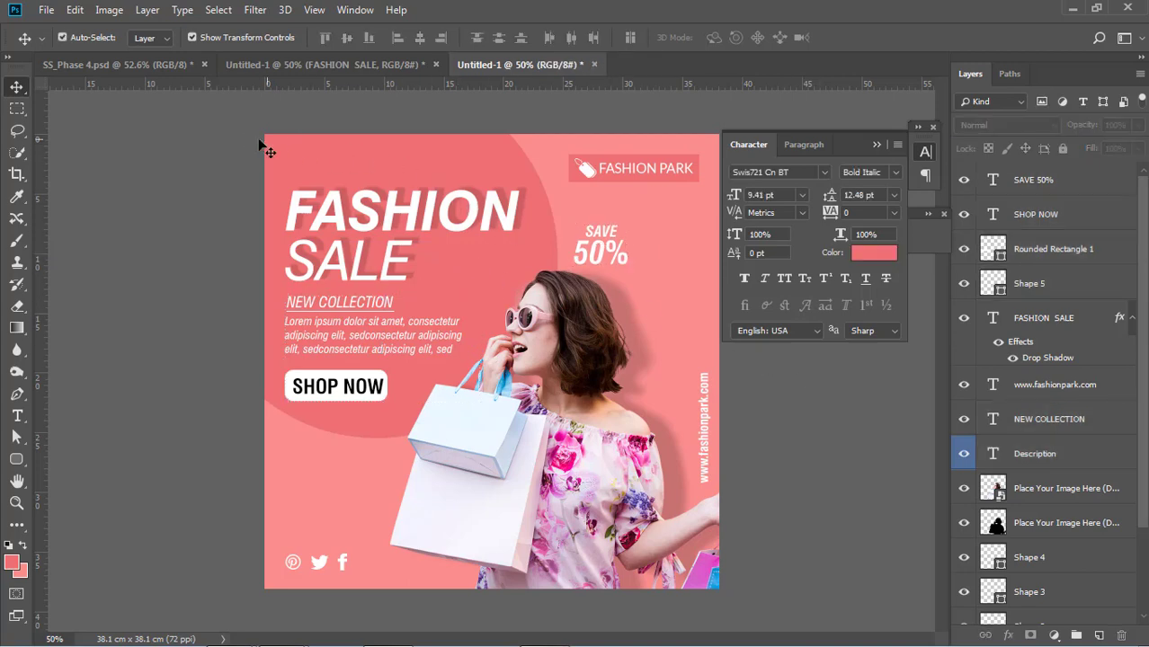
- Marquee-select the left text block and nudge it down, then slightly back up
{"action": "left_click_drag", "start_coordinate": [258, 141], "coordinate": [352, 449]}
{"action": "key", "text": "shift+Down"}
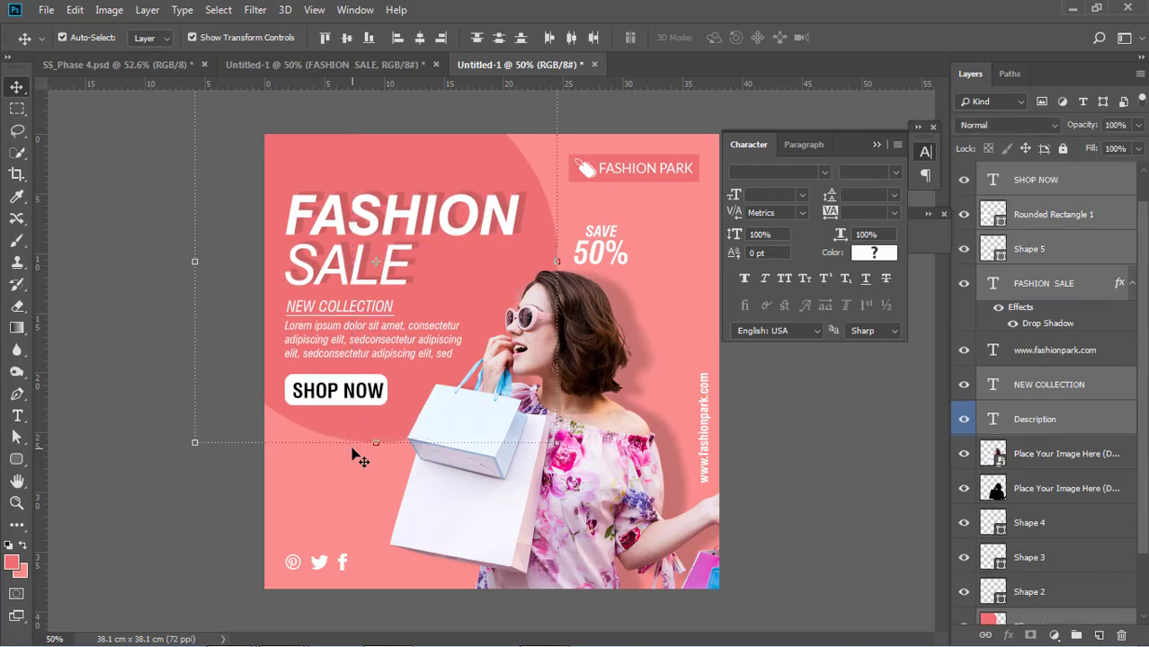
{"action": "key", "text": "shift+Down"}
{"action": "key", "text": "shift+Down"}
{"action": "key", "text": "shift+Down"}
{"action": "key", "text": "shift+Down"}
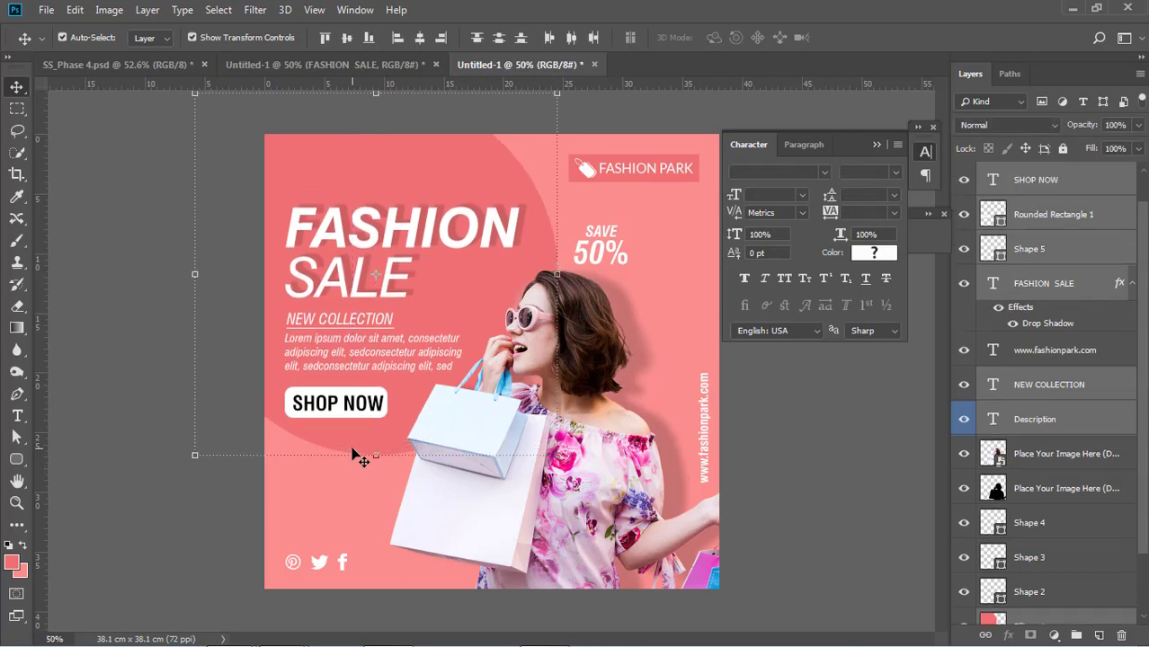
{"action": "key", "text": "shift+Up"}
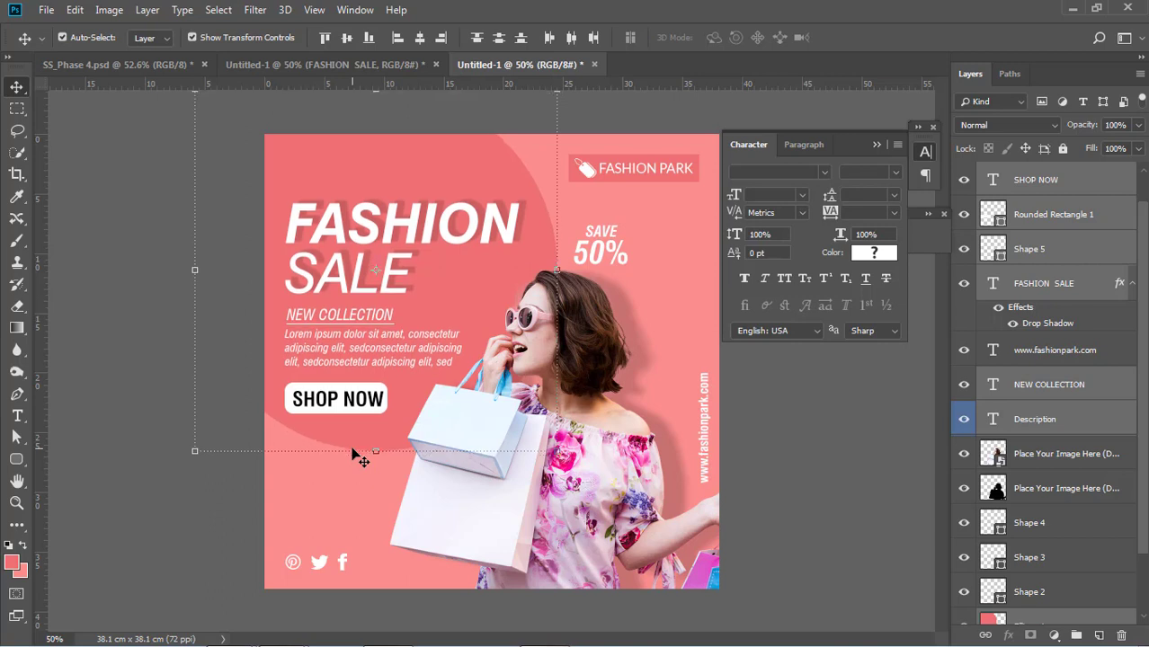
- Select the headline, NEW COLLECTION, description and SHOP NOW button, and nudge them up
{"action": "left_click", "coordinate": [192, 438]}
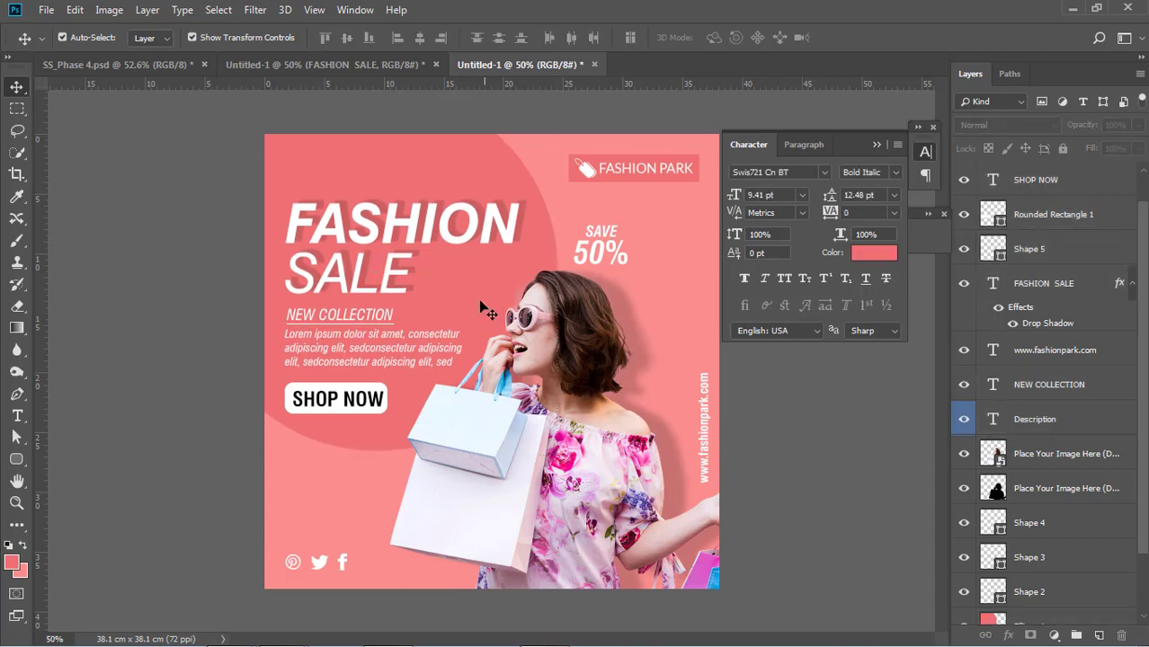
{"action": "left_click", "coordinate": [402, 236]}
{"action": "left_click", "coordinate": [387, 323], "text": "shift"}
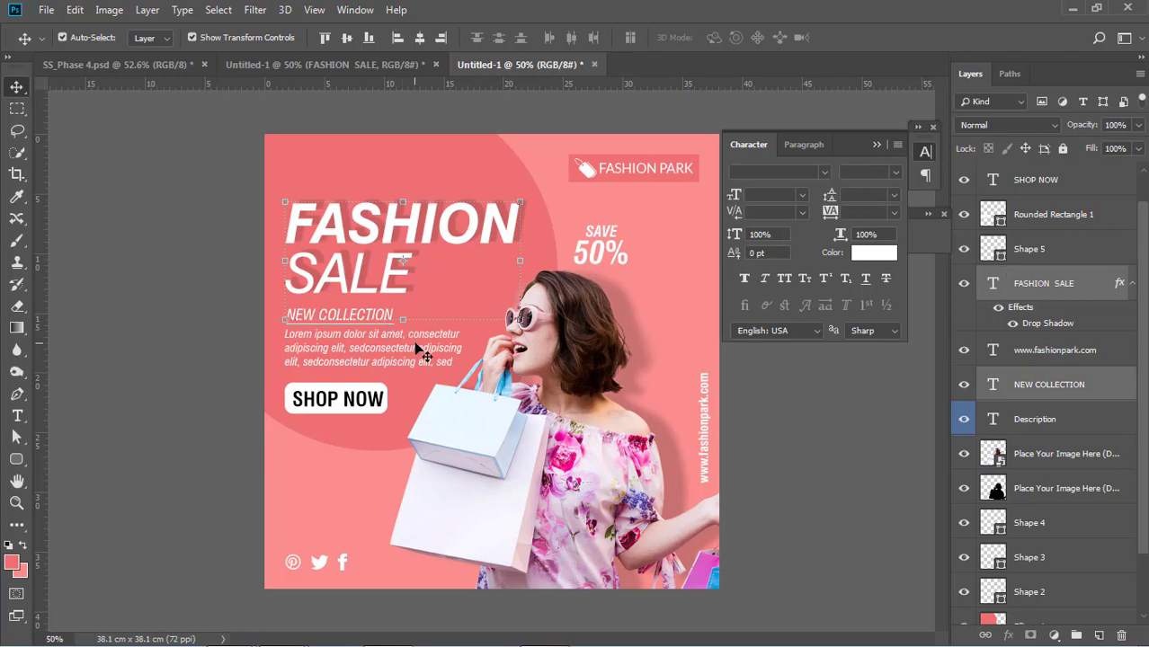
{"action": "left_click", "coordinate": [406, 359], "text": "shift"}
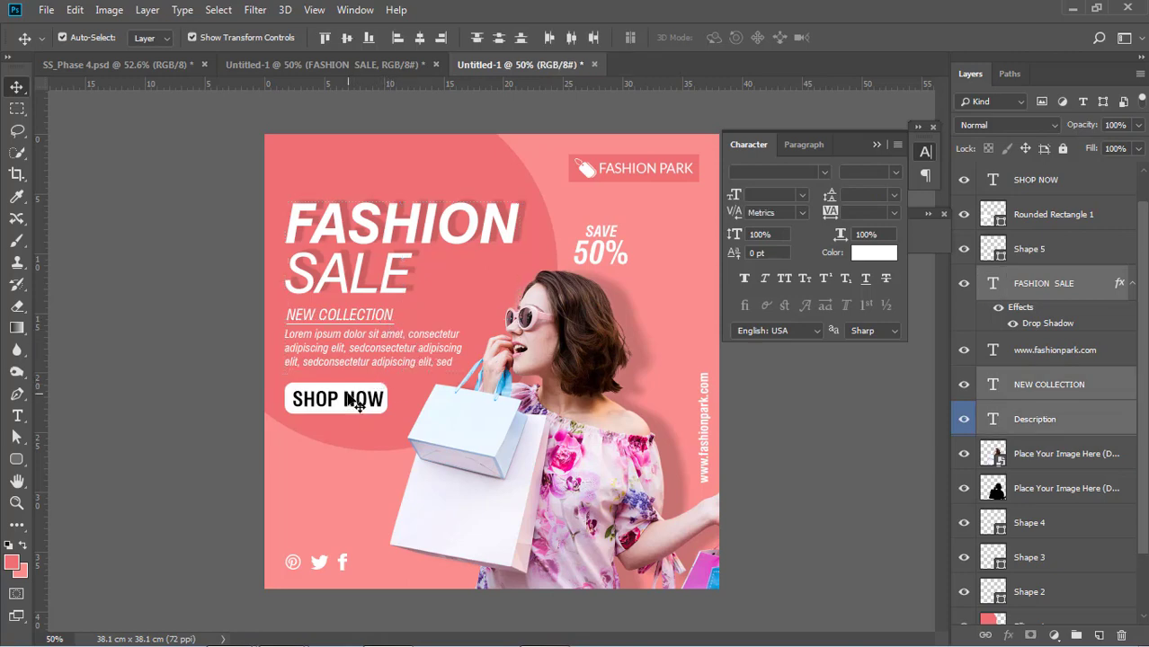
{"action": "left_click", "coordinate": [355, 400], "text": "shift"}
{"action": "left_click", "coordinate": [350, 389], "text": "shift"}
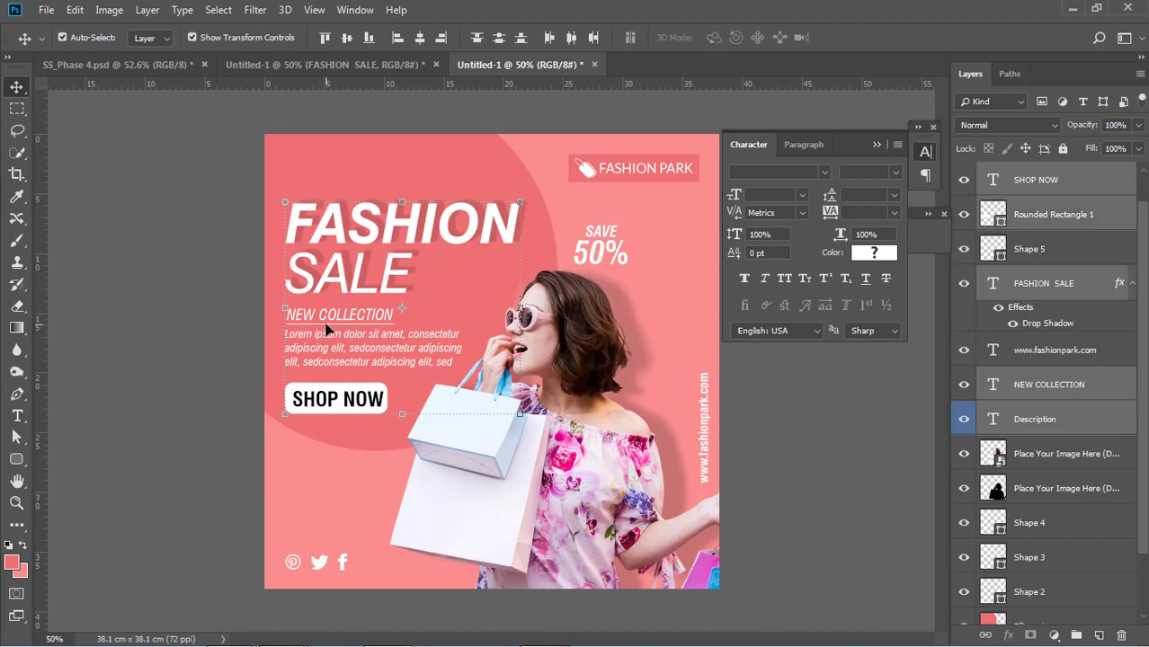
{"action": "left_click", "coordinate": [328, 330], "text": "shift"}
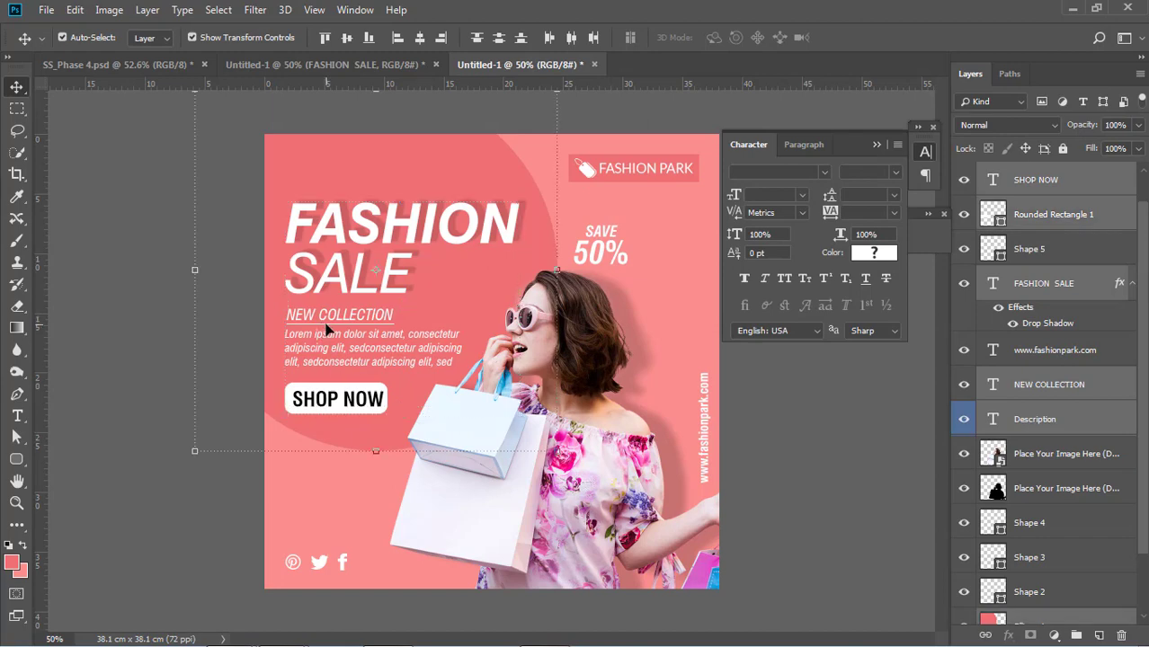
{"action": "left_click", "coordinate": [328, 330], "text": "shift"}
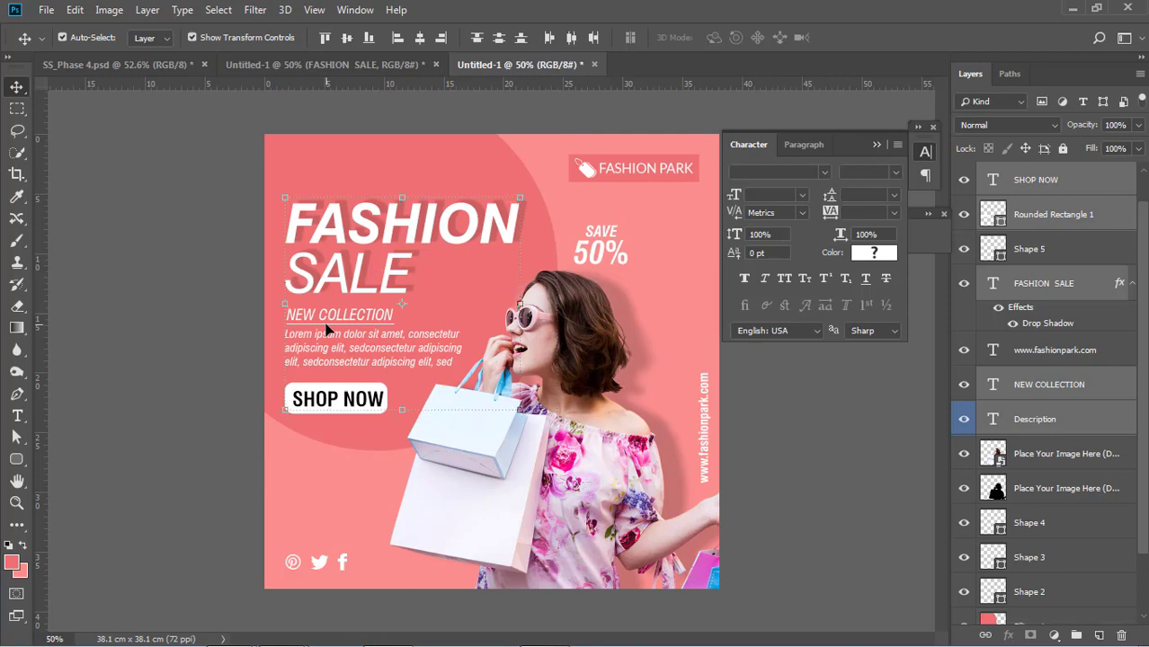
{"action": "key", "text": "shift+Up"}
{"action": "key", "text": "shift+Up"}
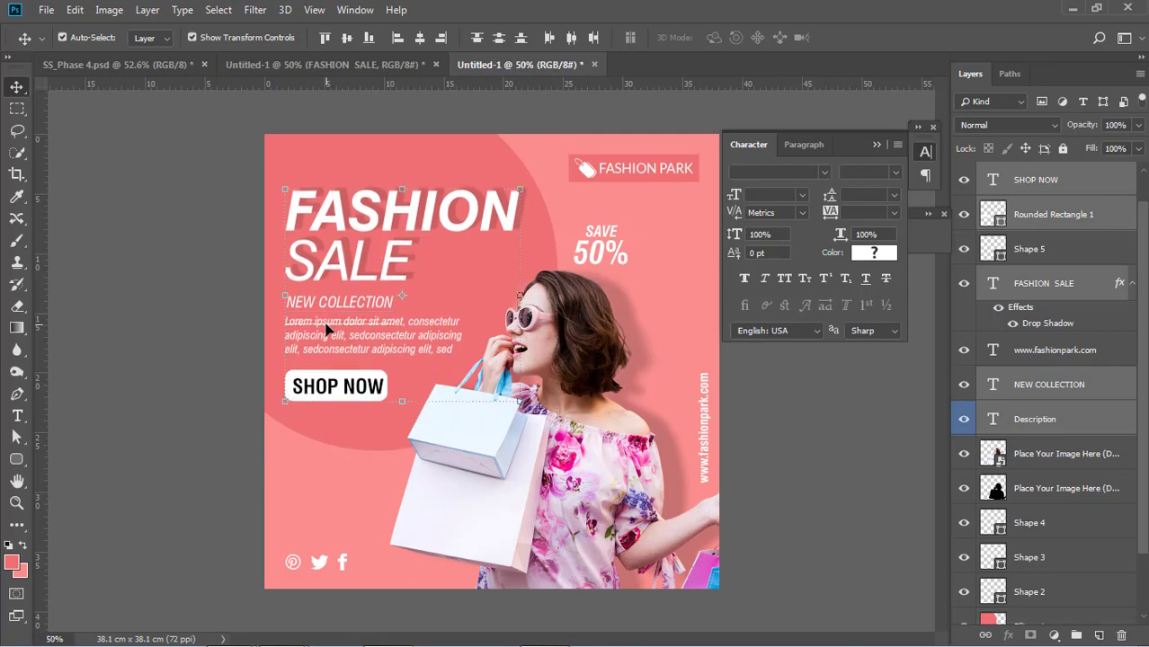
{"action": "key", "text": "Up"}
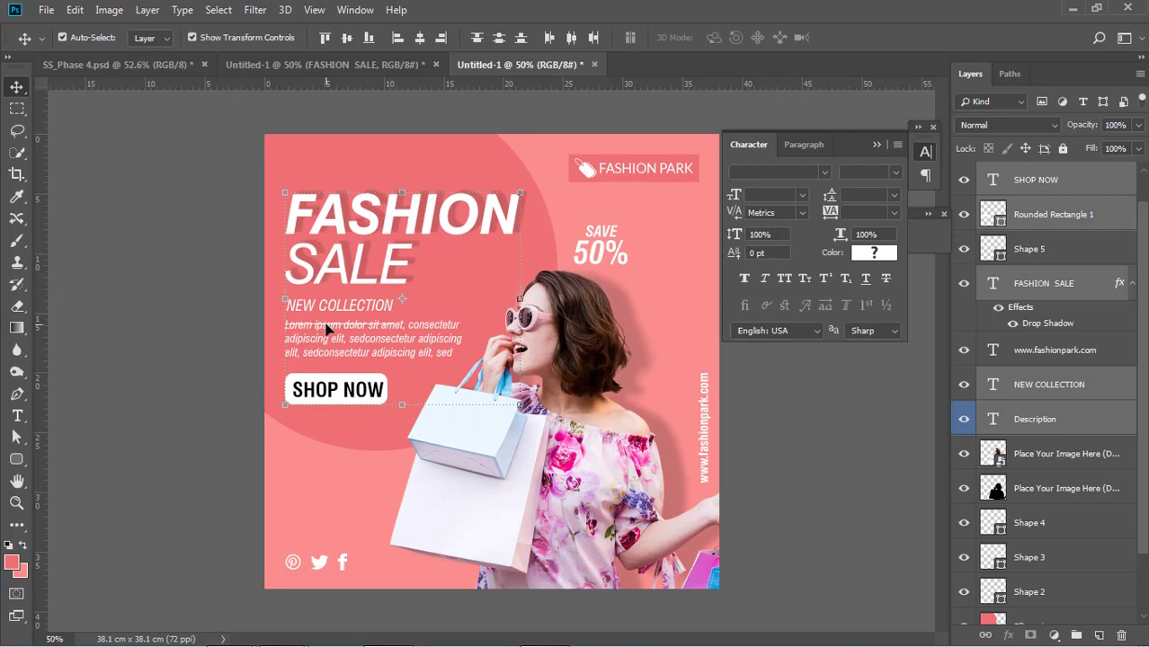
- Move the thin underline up so it sits beneath NEW COLLECTION
{"action": "left_click", "coordinate": [824, 389]}
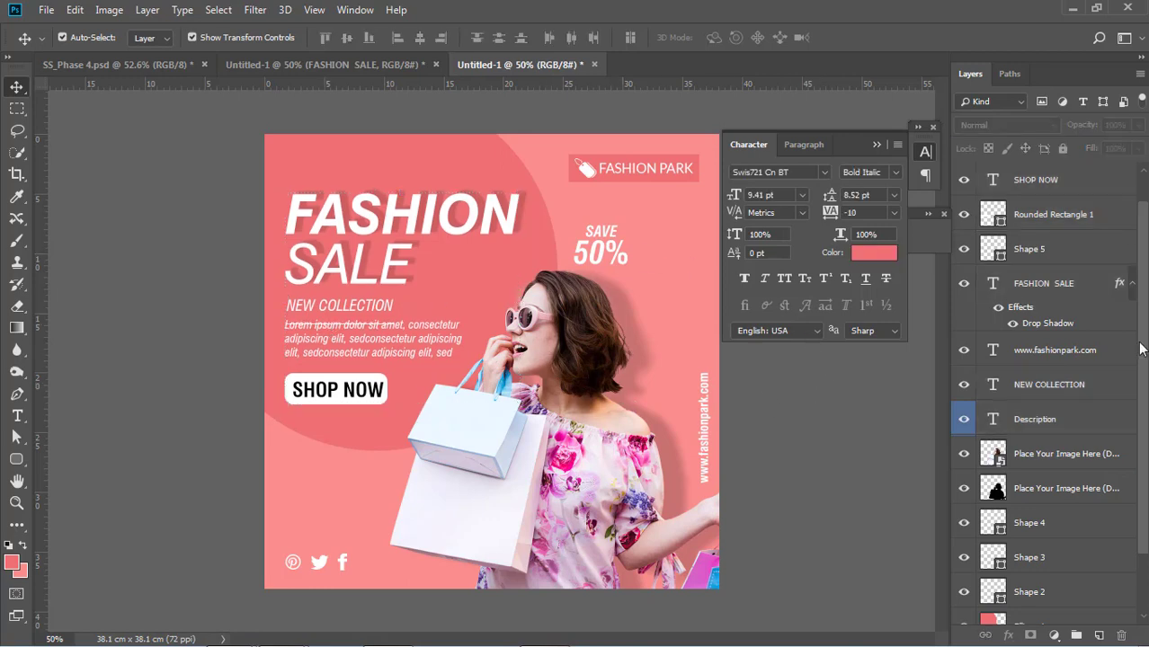
{"action": "left_click", "coordinate": [1052, 522]}
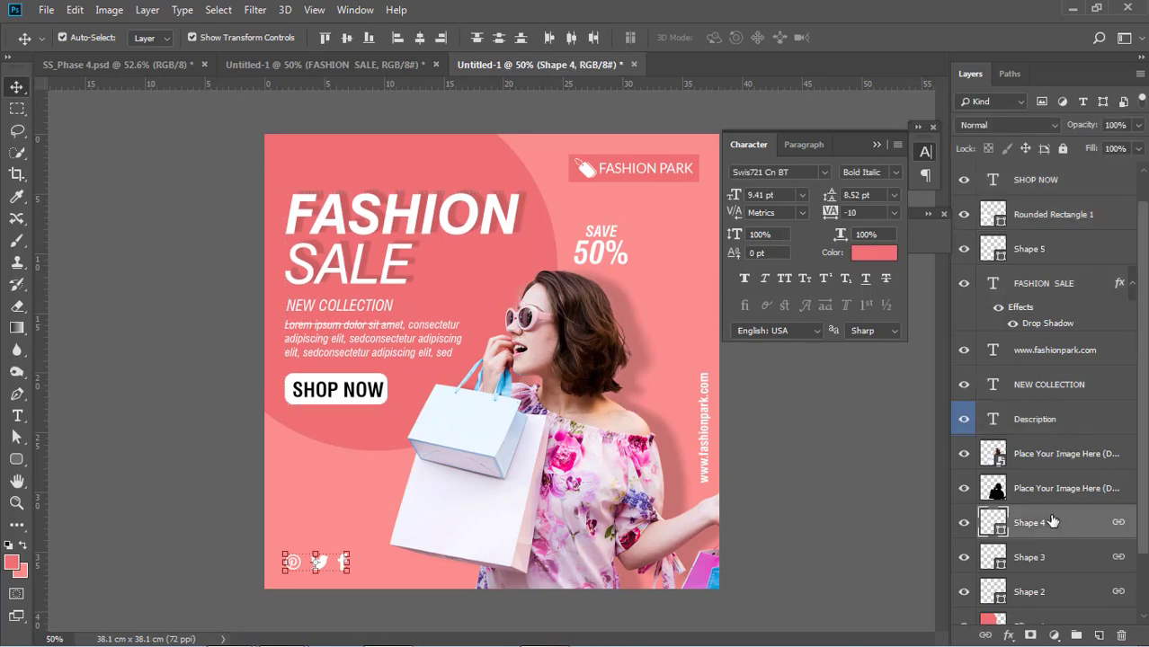
{"action": "left_click", "coordinate": [388, 334]}
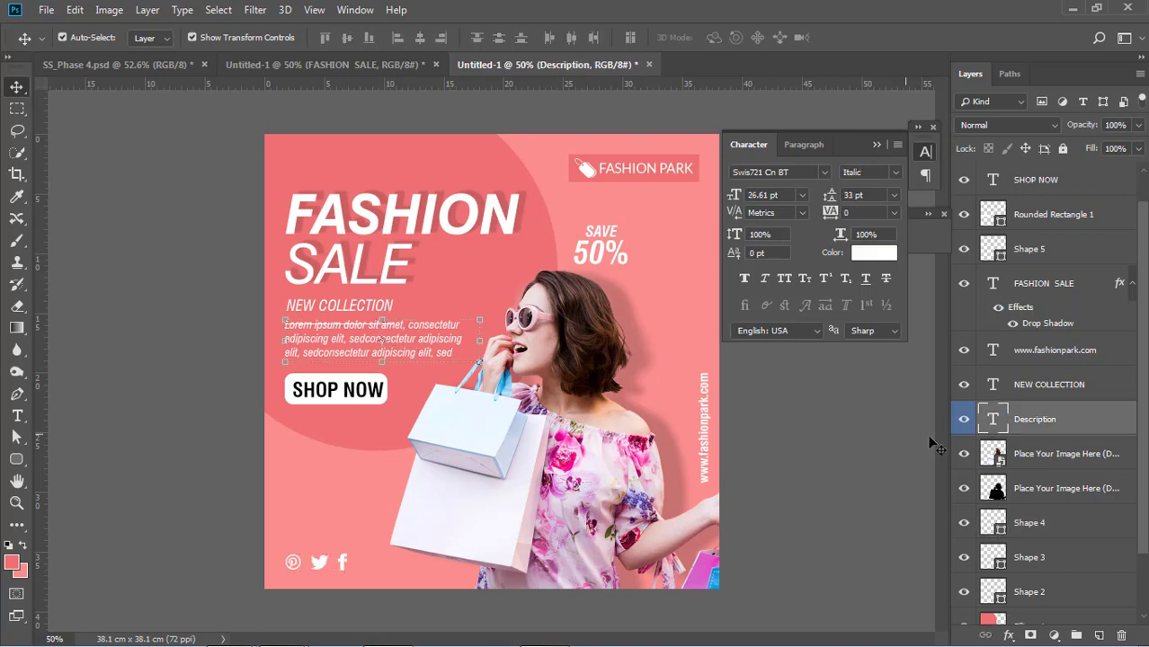
{"action": "left_click", "coordinate": [1045, 384]}
{"action": "left_click", "coordinate": [1055, 260]}
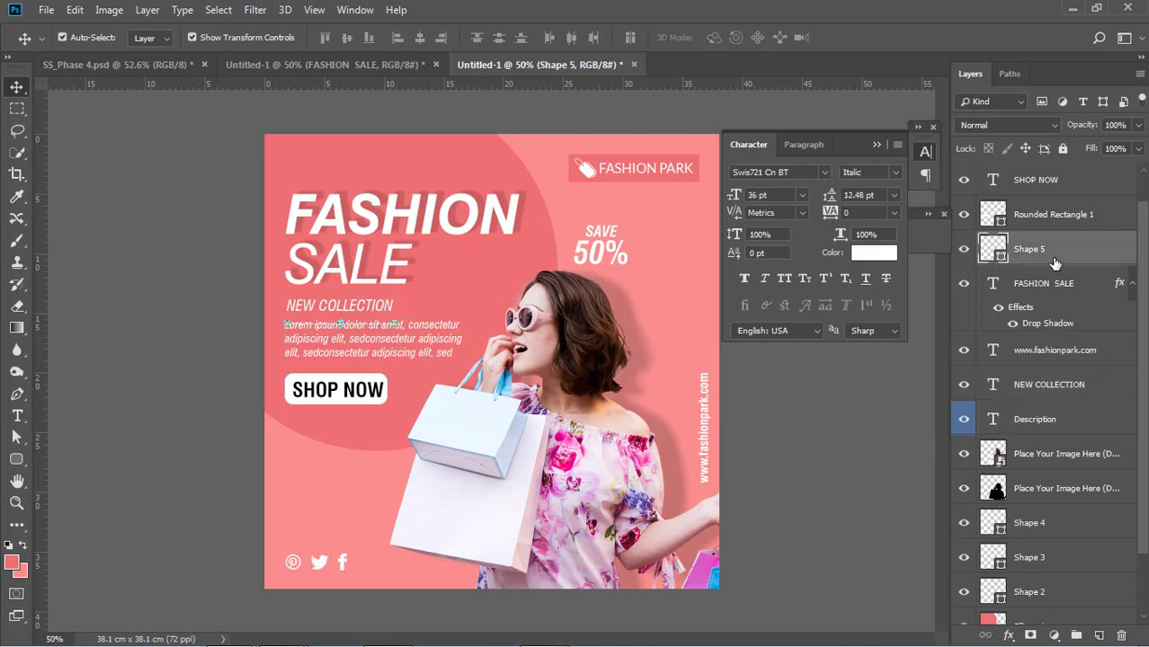
{"action": "key", "text": "shift+Up"}
{"action": "key", "text": "shift+Up"}
{"action": "key", "text": "Up"}
- Shift the SAVE 50% label down and to the right
{"action": "left_click", "coordinate": [858, 371]}
{"action": "left_click", "coordinate": [449, 335]}
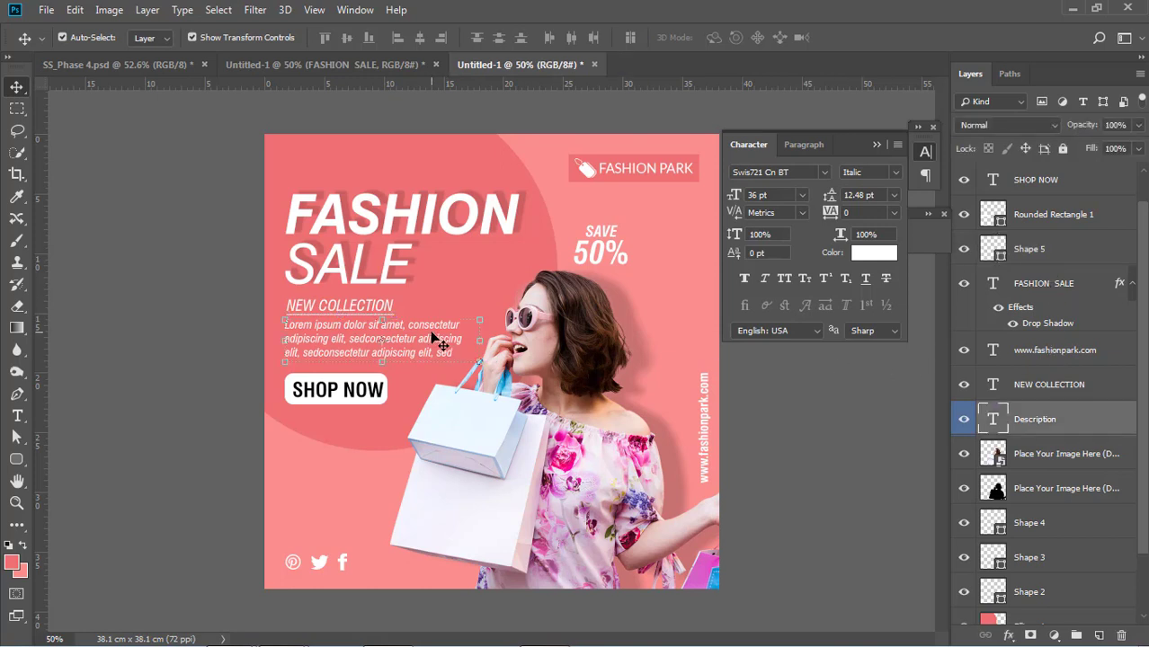
{"action": "left_click", "coordinate": [376, 398]}
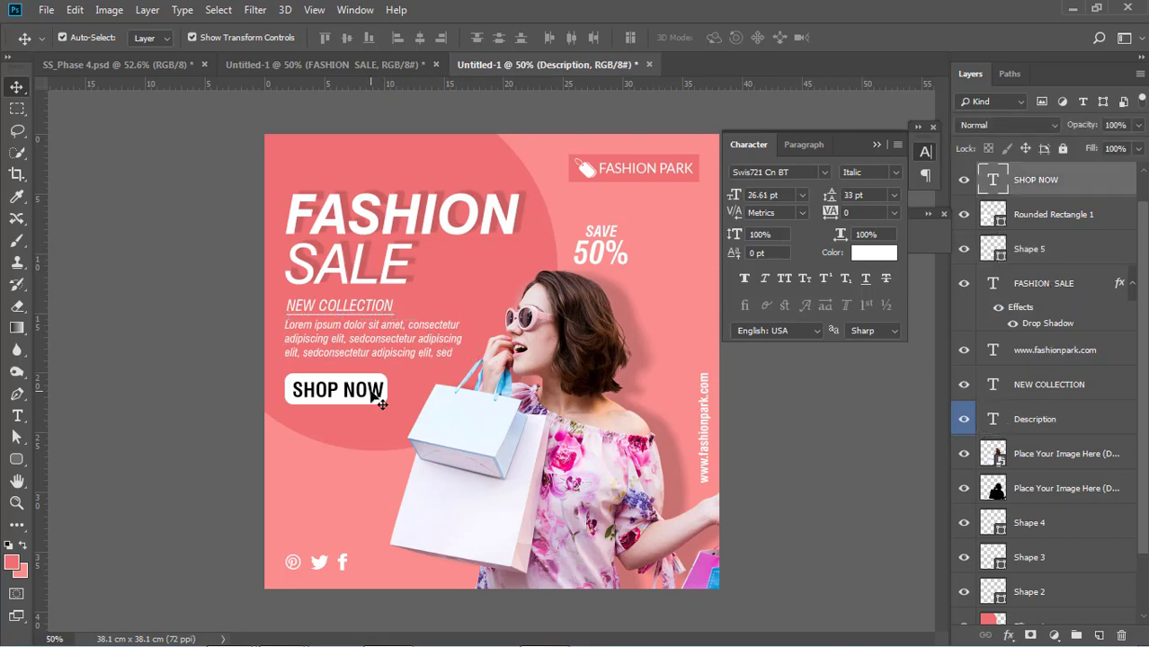
{"action": "left_click", "coordinate": [1048, 227], "text": "shift"}
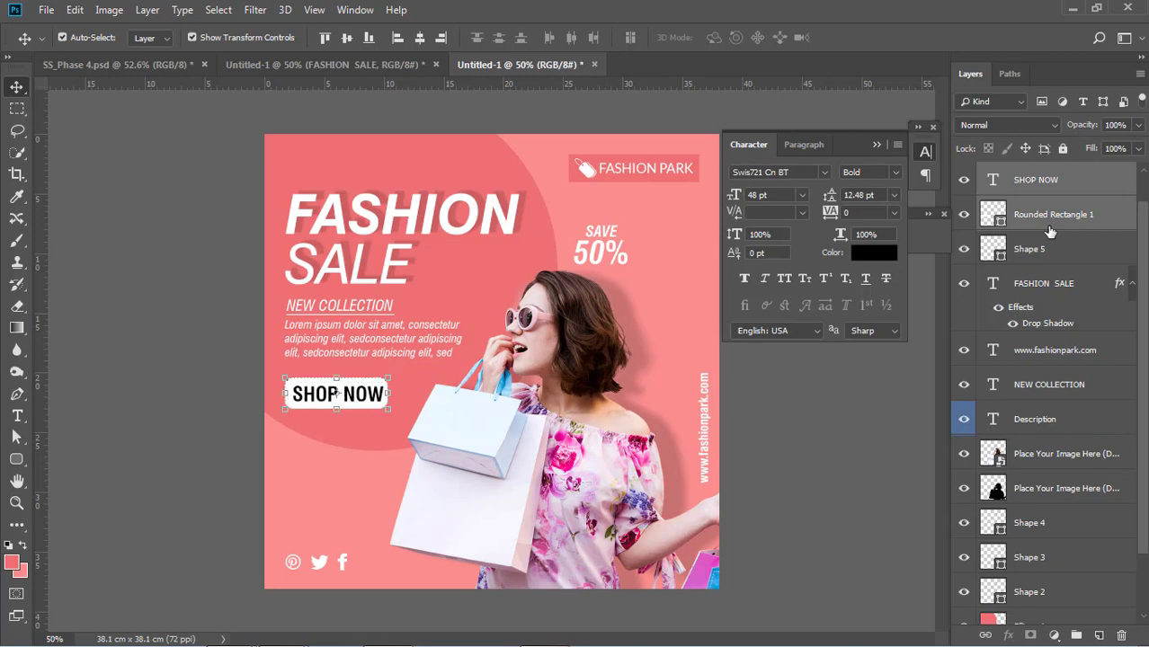
{"action": "left_click", "coordinate": [823, 417]}
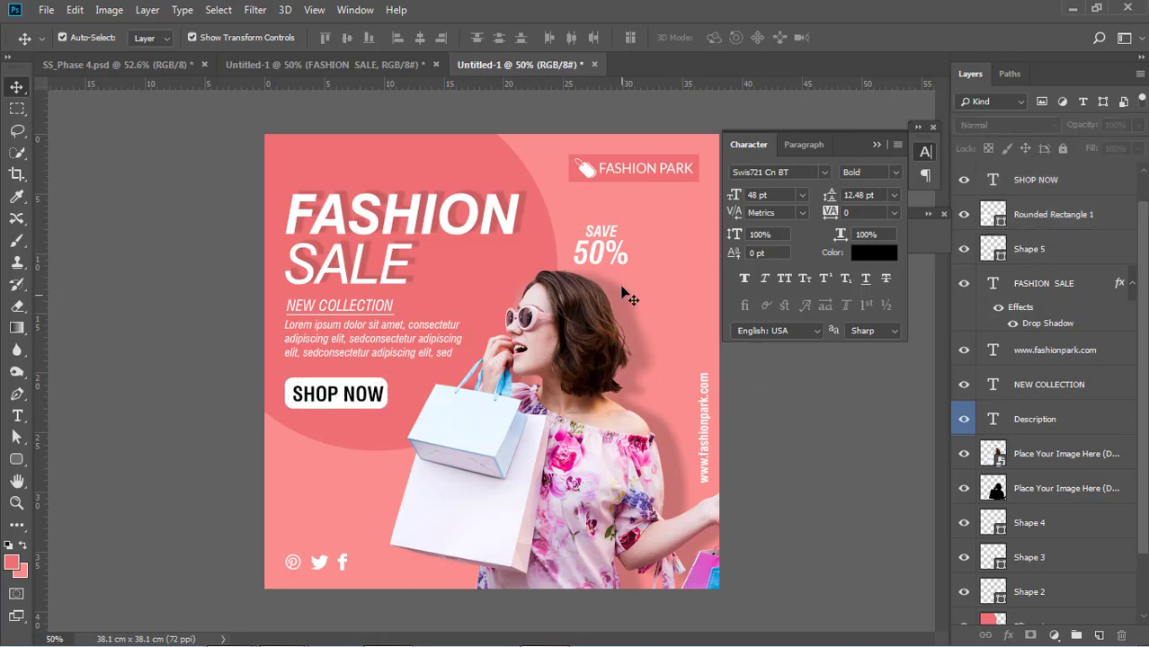
{"action": "mouse_move", "coordinate": [618, 256]}
{"action": "left_mouse_down"}
{"action": "mouse_move", "coordinate": [644, 218]}
{"action": "mouse_move", "coordinate": [642, 258]}
{"action": "mouse_move", "coordinate": [679, 274]}
{"action": "left_mouse_up"}
- Add a drop shadow to SAVE 50% with 27% opacity and 5 px distance
{"action": "left_click", "coordinate": [817, 412]}
{"action": "left_click", "coordinate": [676, 268]}
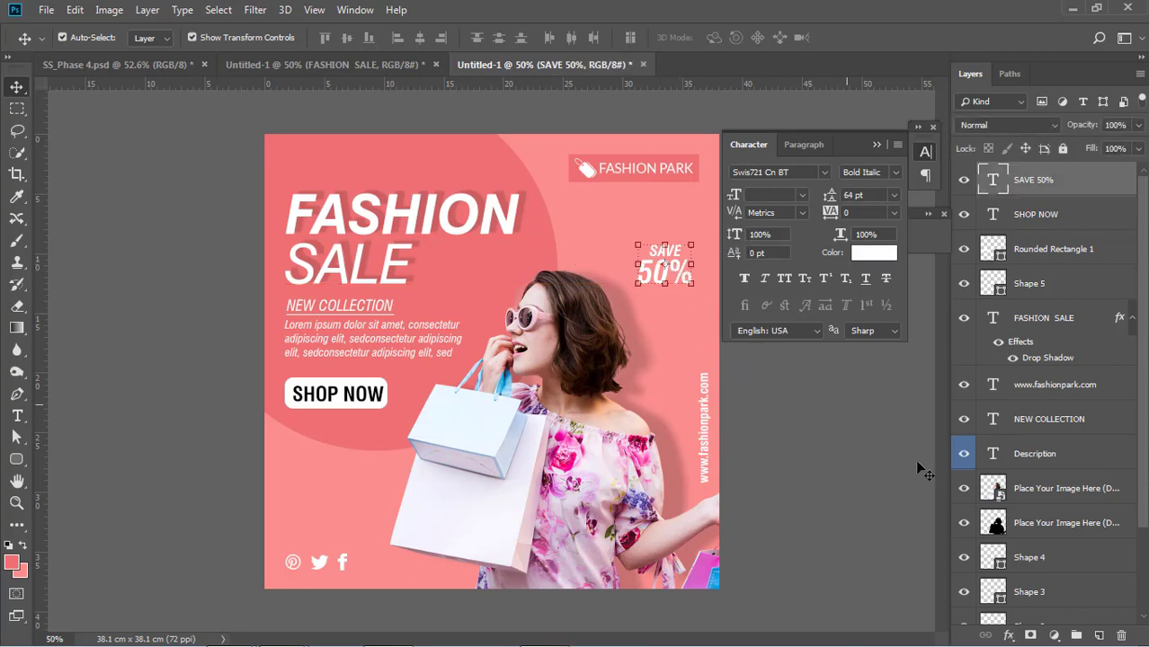
{"action": "left_click", "coordinate": [1008, 635]}
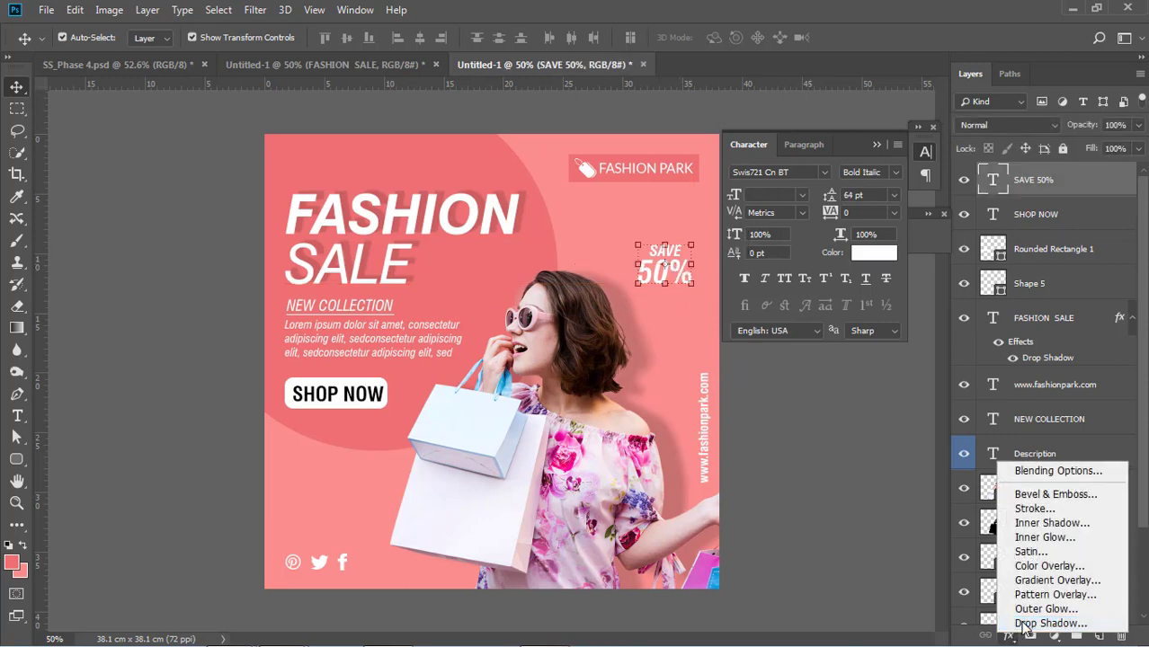
{"action": "left_click", "coordinate": [1049, 623]}
{"action": "left_click_drag", "start_coordinate": [728, 238], "coordinate": [789, 378]}
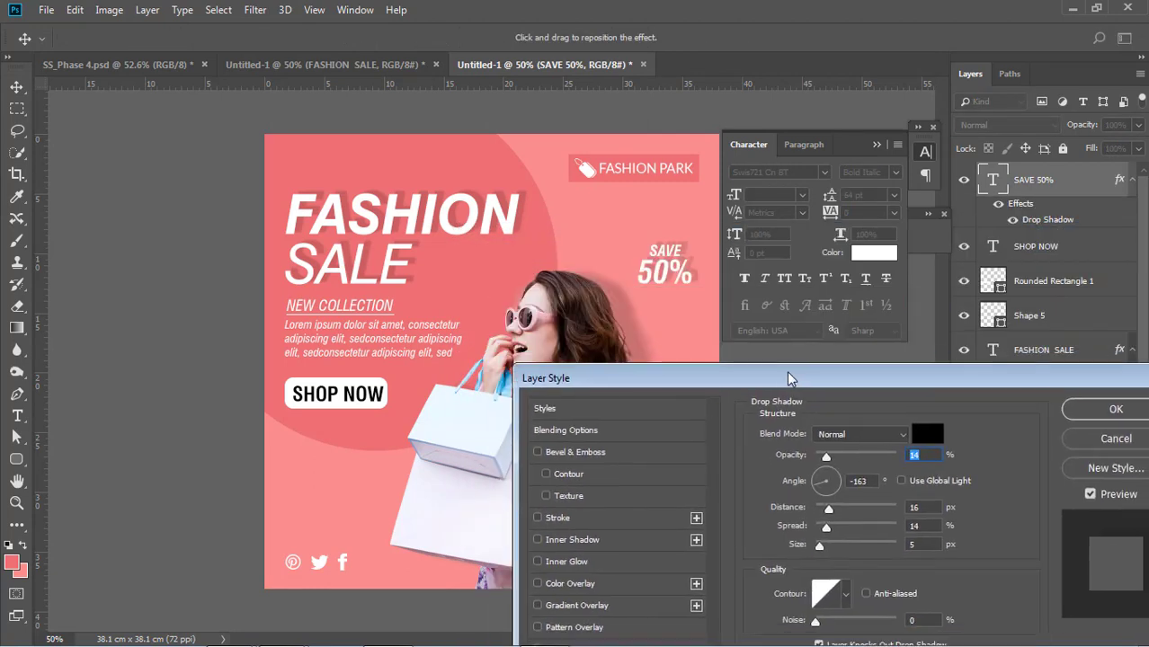
{"action": "left_click_drag", "start_coordinate": [825, 458], "coordinate": [837, 455]}
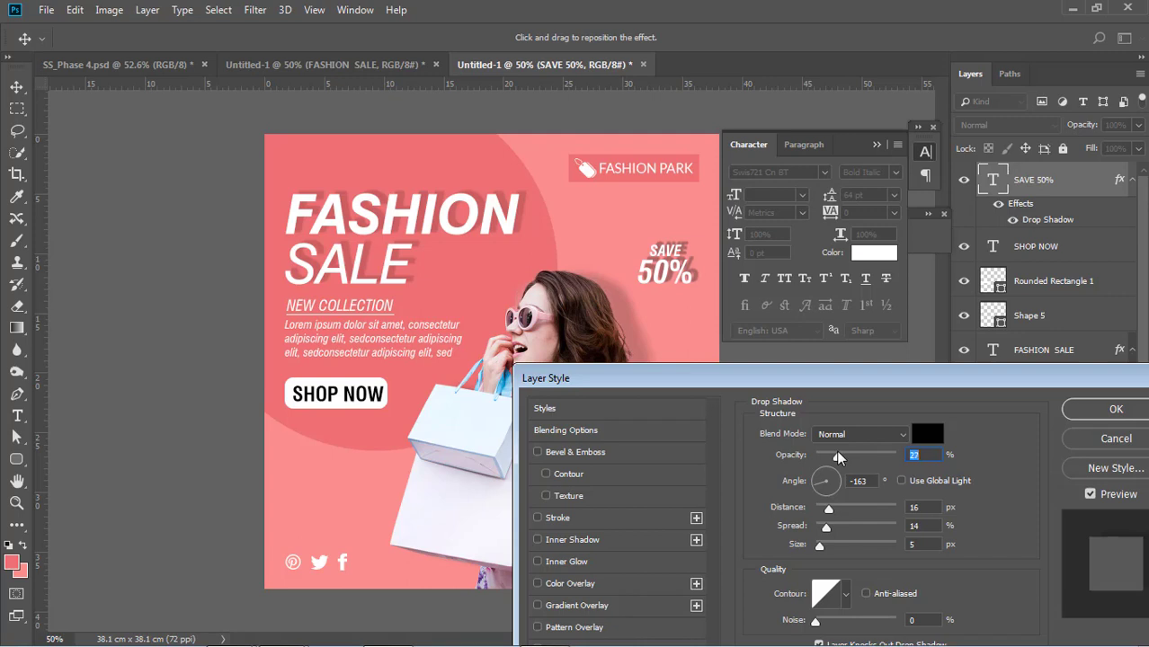
{"action": "left_click_drag", "start_coordinate": [828, 508], "coordinate": [819, 507]}
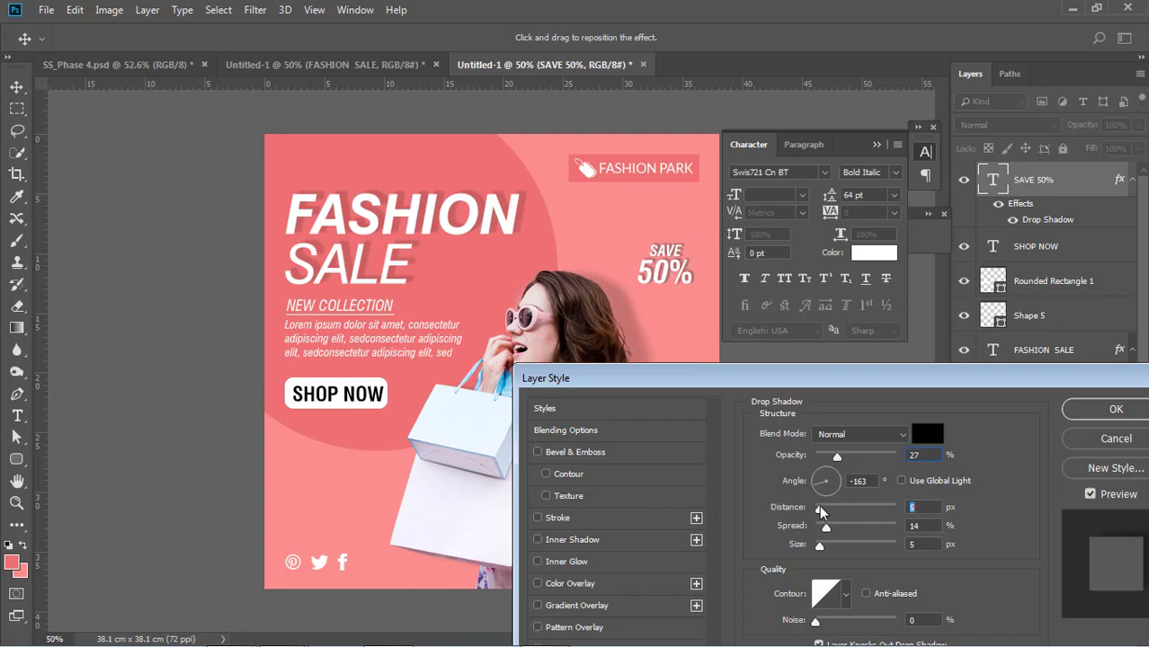
- Apply the shadow and set the SHOP NOW line spacing to Auto
{"action": "left_click", "coordinate": [1087, 411]}
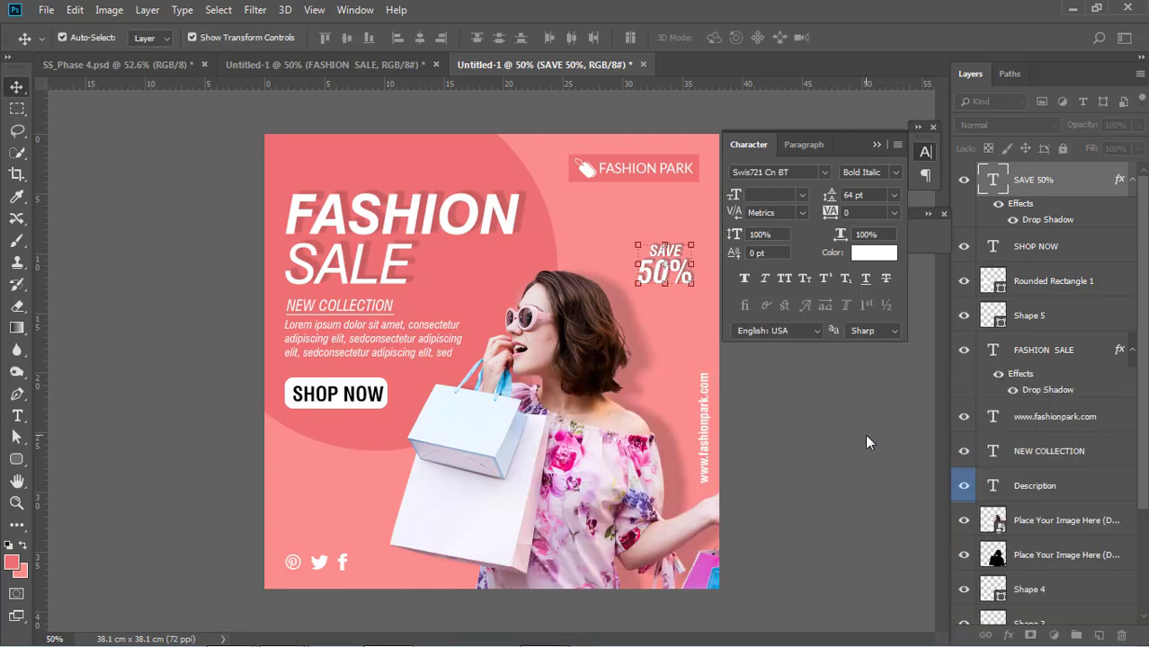
{"action": "left_click", "coordinate": [863, 432]}
{"action": "left_click", "coordinate": [705, 424]}
{"action": "left_click", "coordinate": [758, 428]}
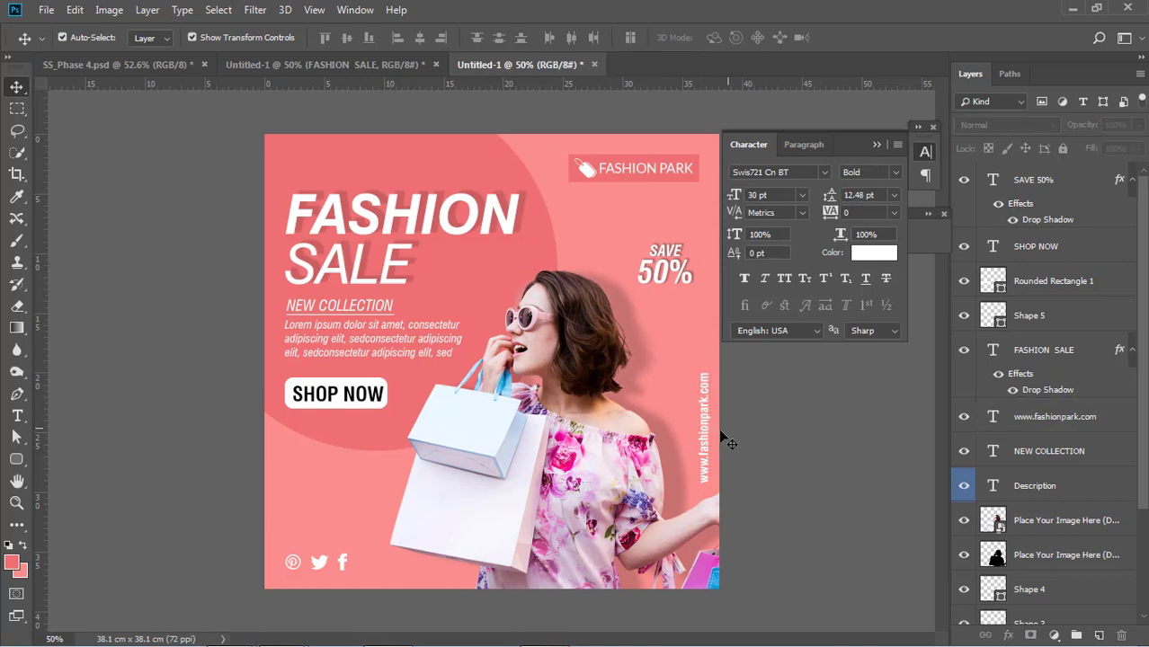
{"action": "left_click", "coordinate": [706, 436]}
{"action": "left_click", "coordinate": [825, 441]}
{"action": "left_click", "coordinate": [384, 393]}
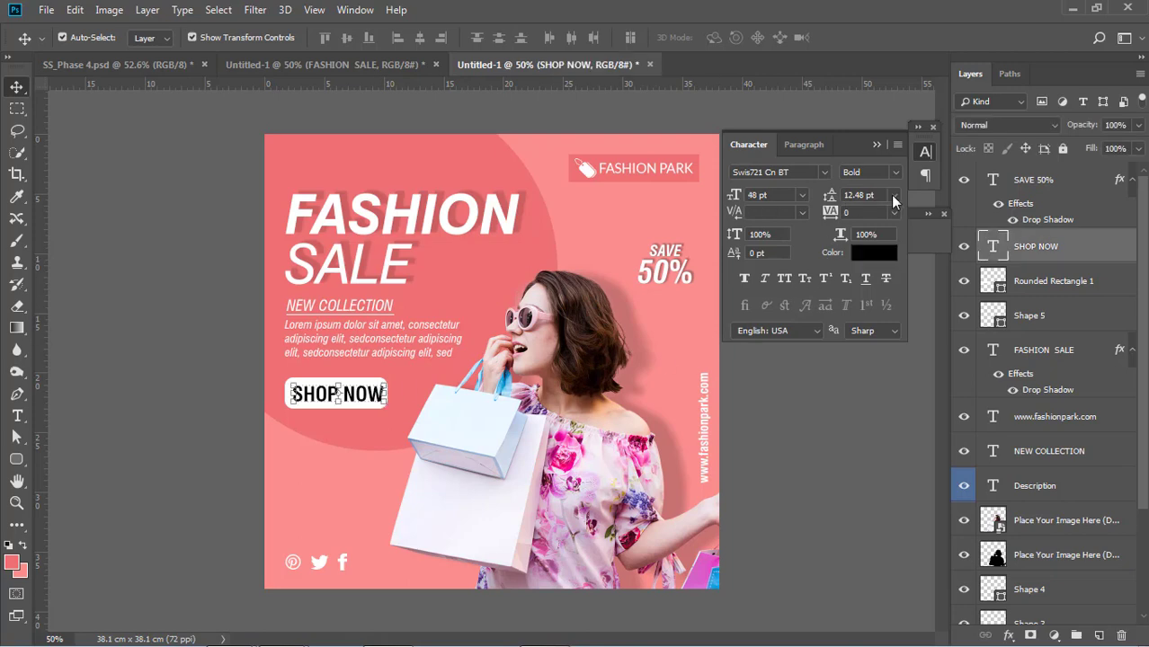
{"action": "left_click", "coordinate": [893, 198]}
{"action": "left_click", "coordinate": [868, 217]}
- Centre SHOP NOW horizontally on its rounded rectangle button
{"action": "left_click", "coordinate": [797, 376]}
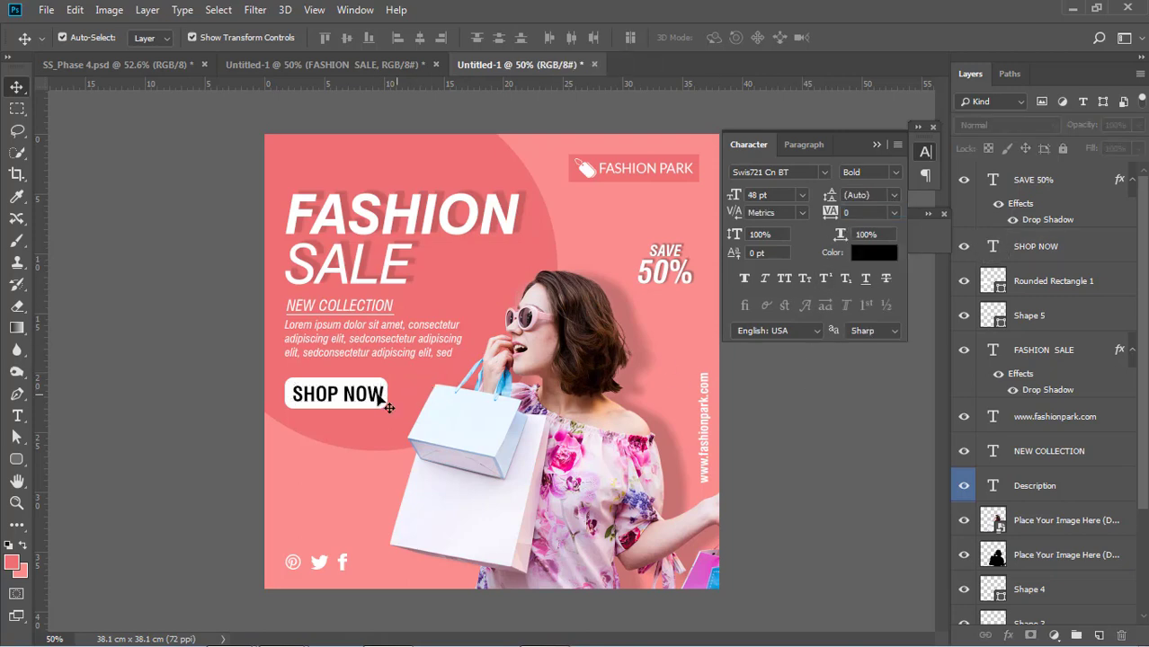
{"action": "left_click", "coordinate": [385, 404]}
{"action": "left_click", "coordinate": [1019, 280], "text": "shift"}
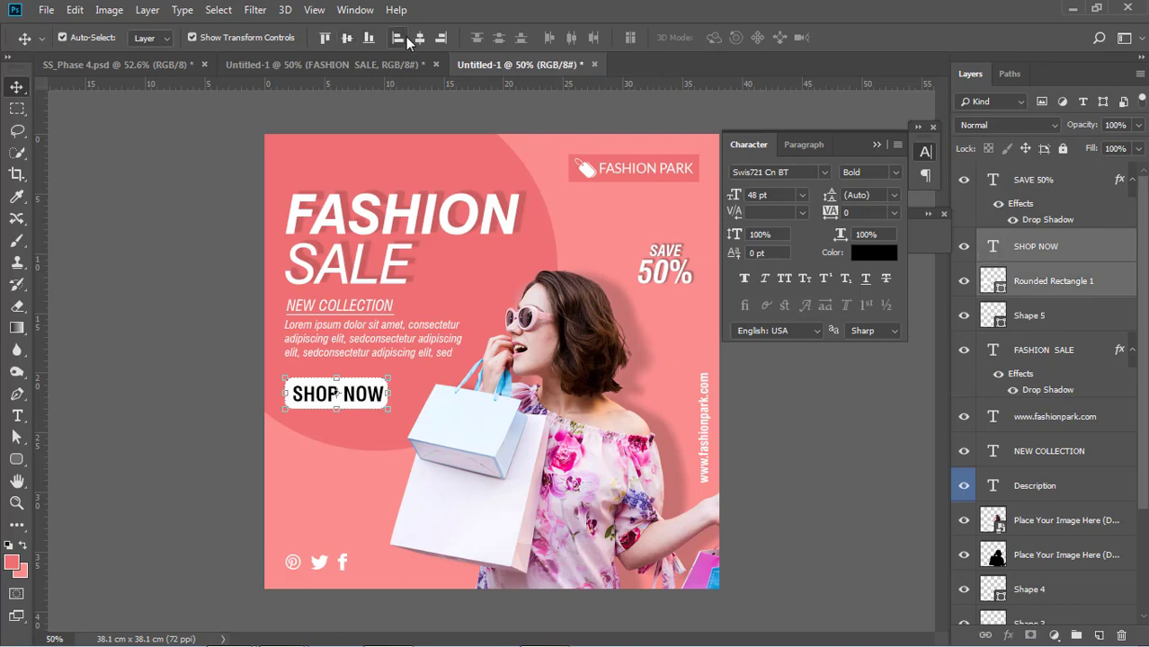
{"action": "left_click", "coordinate": [419, 38]}
{"action": "left_click", "coordinate": [751, 460]}
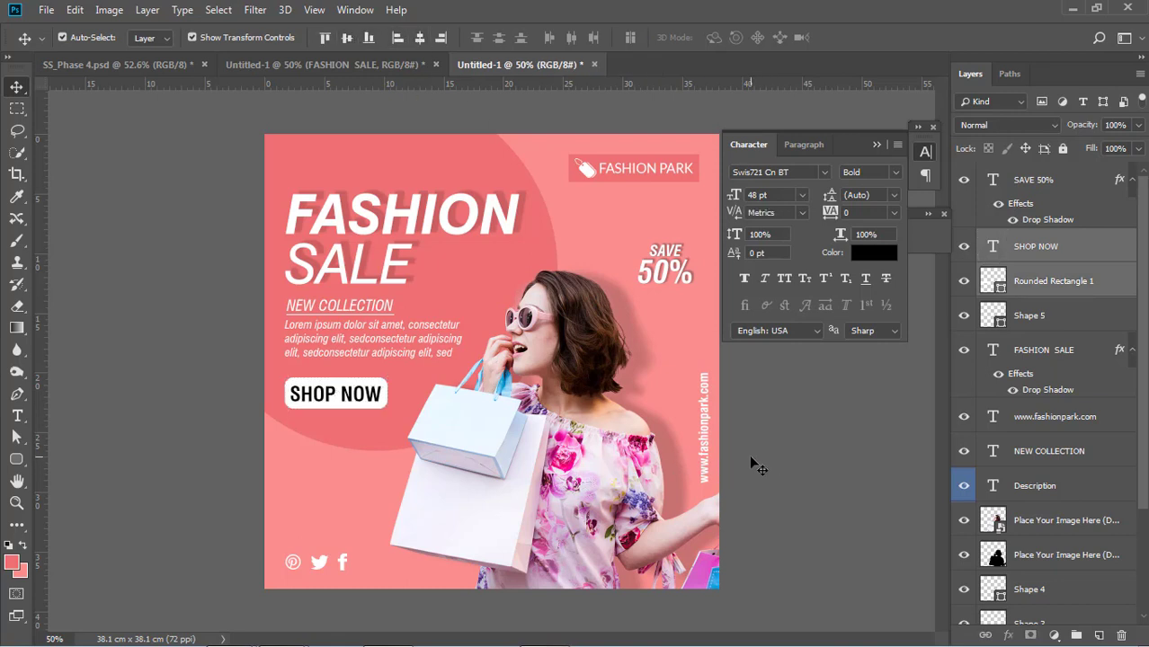
{"action": "left_click", "coordinate": [369, 395]}
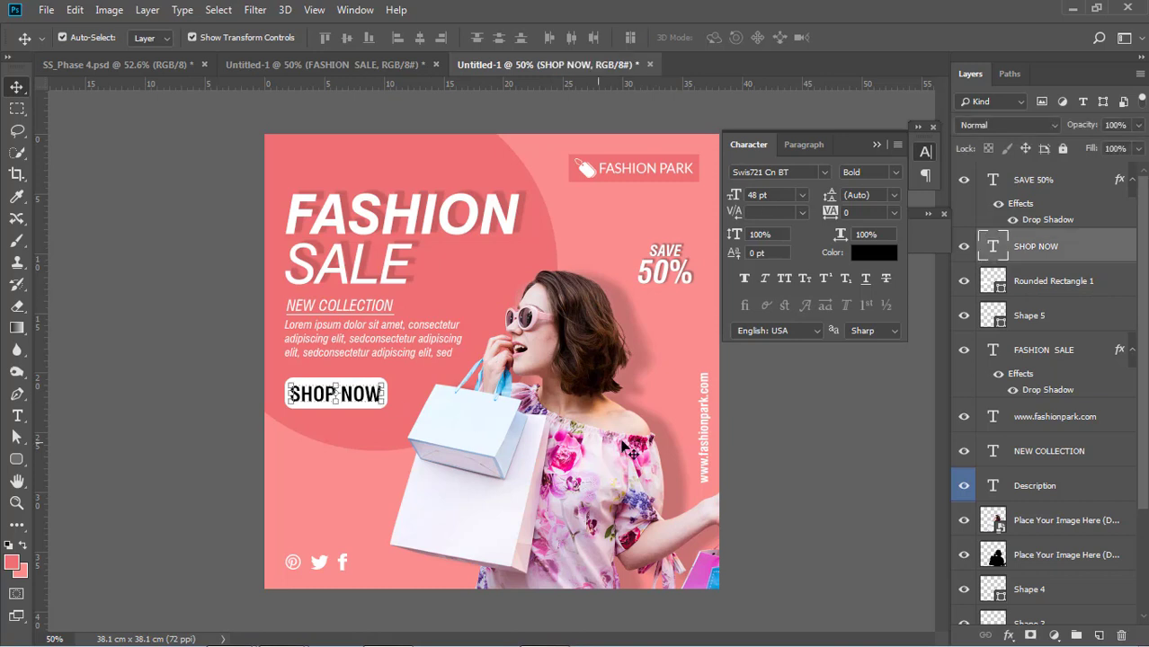
{"action": "left_click", "coordinate": [704, 426]}
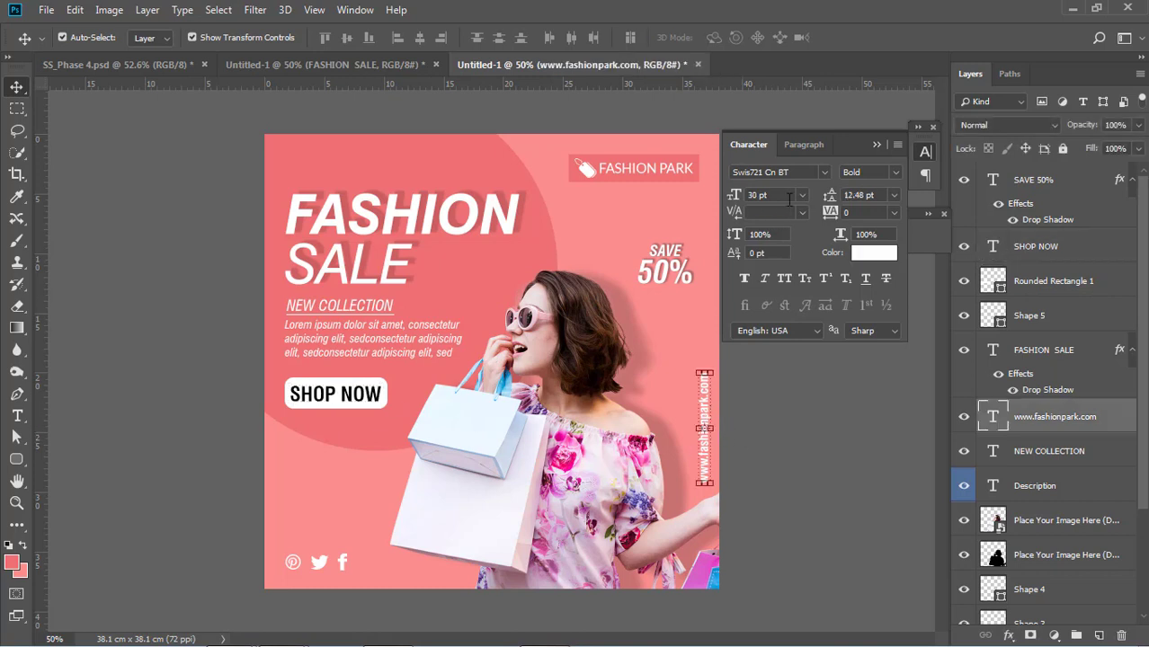
{"action": "left_click", "coordinate": [896, 173]}
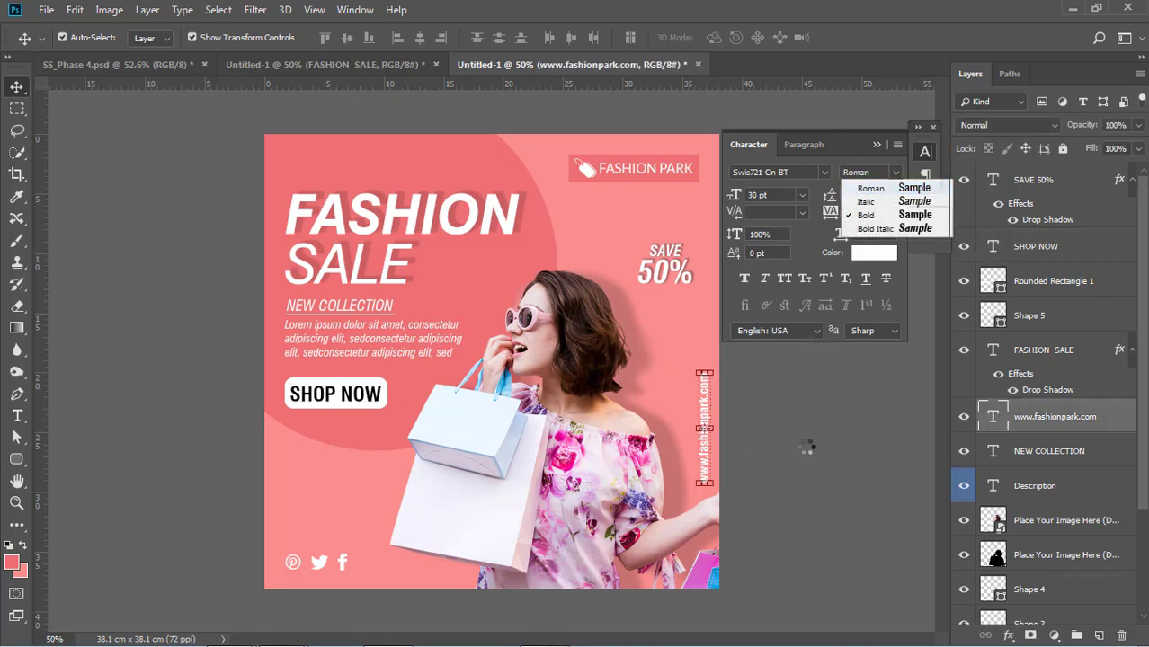
{"action": "left_click", "coordinate": [868, 188]}
{"action": "left_click", "coordinate": [804, 453]}
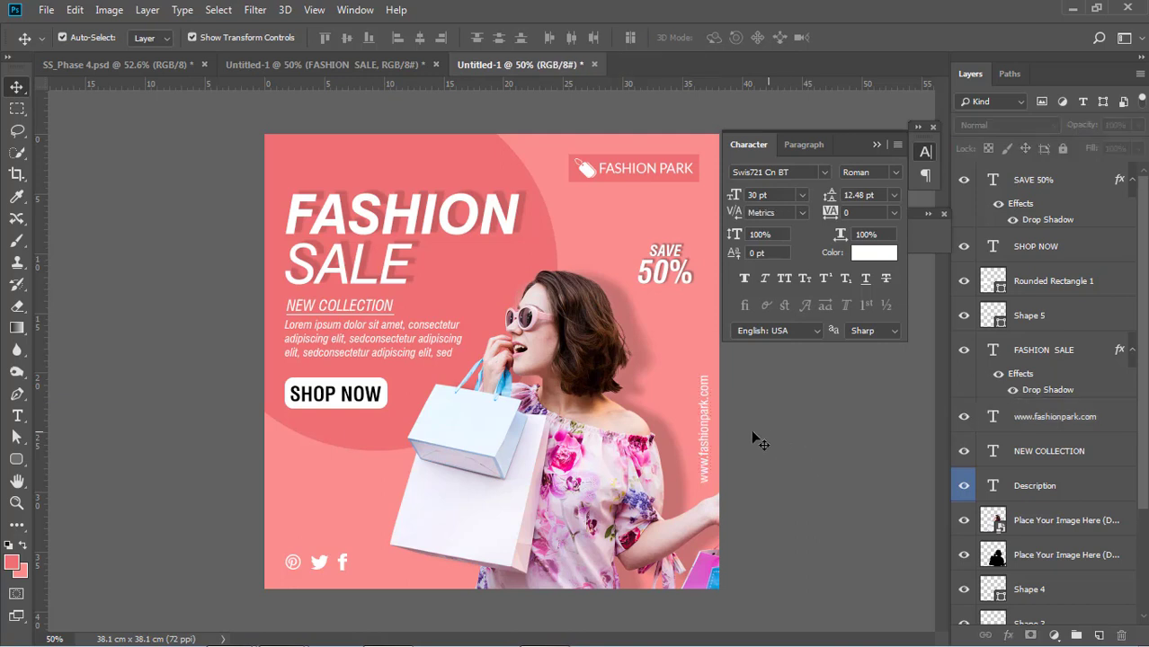
{"action": "left_click", "coordinate": [706, 432]}
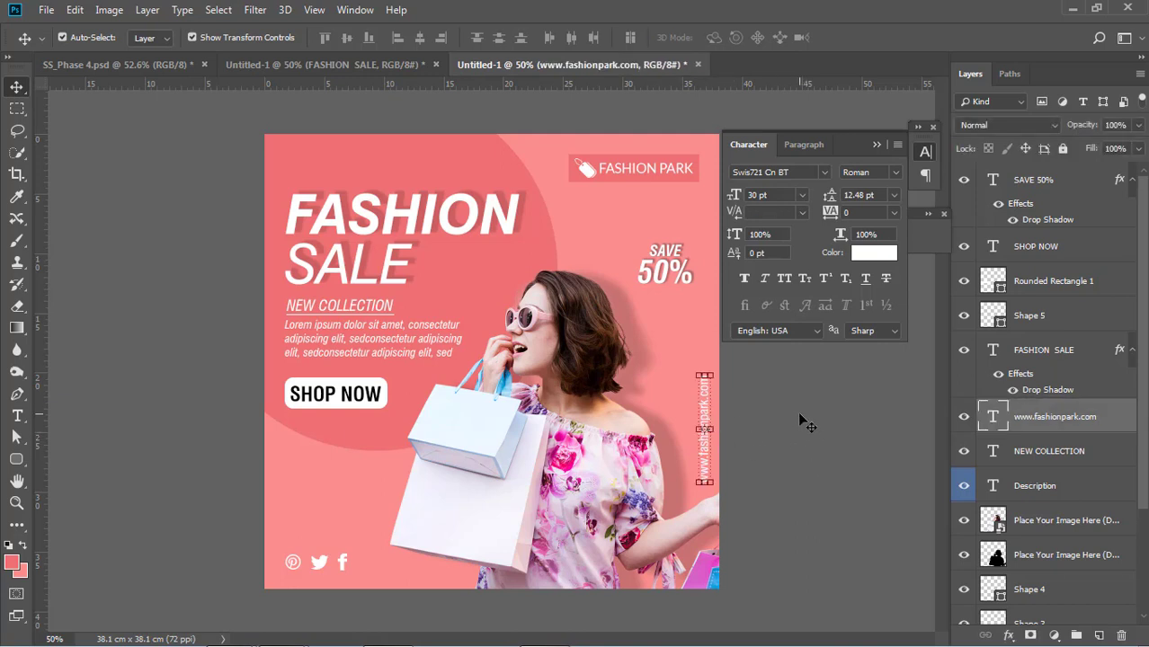
{"action": "left_click", "coordinate": [495, 280]}
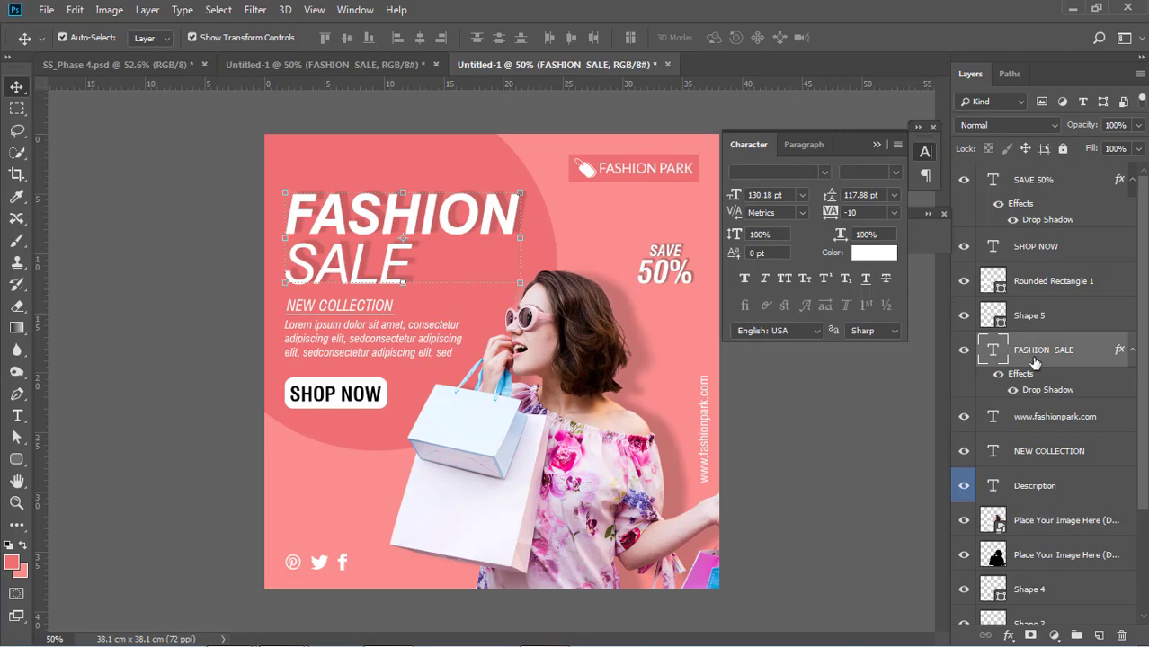
- Fill the large background circle with coral #f55f62
{"action": "left_click", "coordinate": [778, 427]}
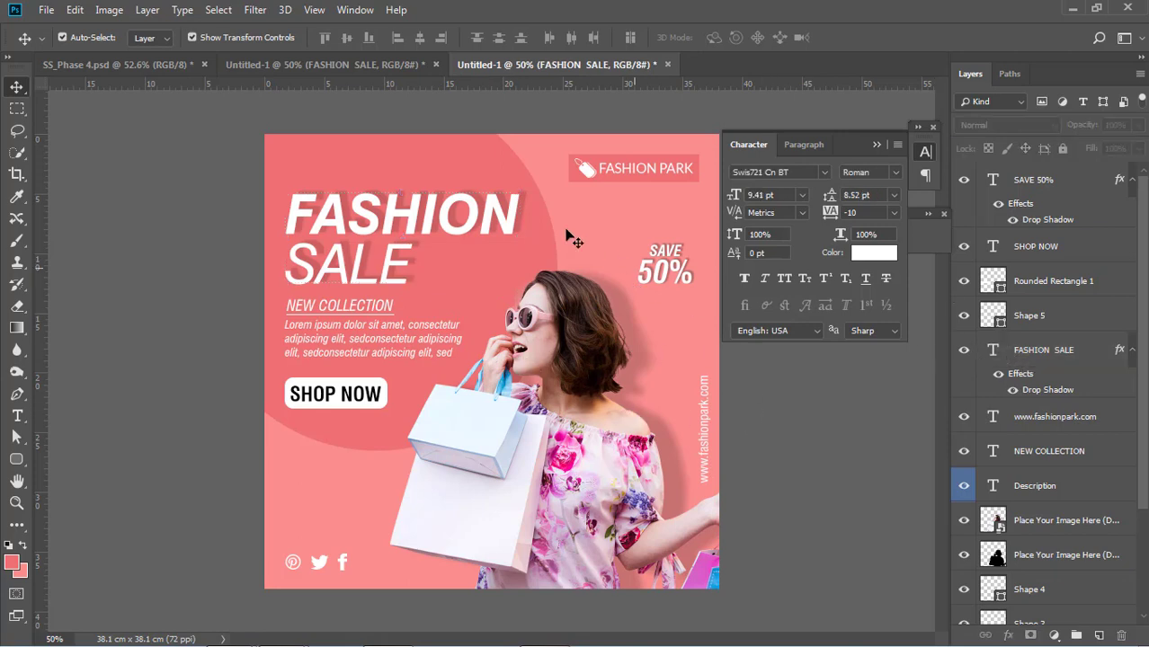
{"action": "left_click", "coordinate": [446, 148]}
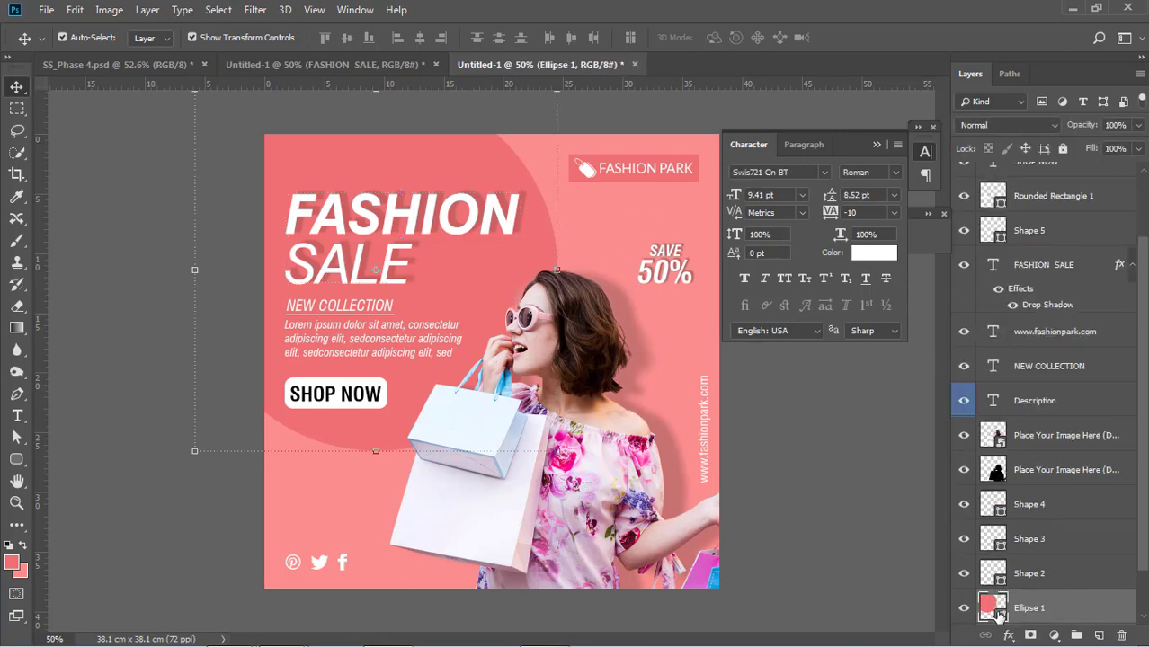
{"action": "double_click", "coordinate": [994, 610]}
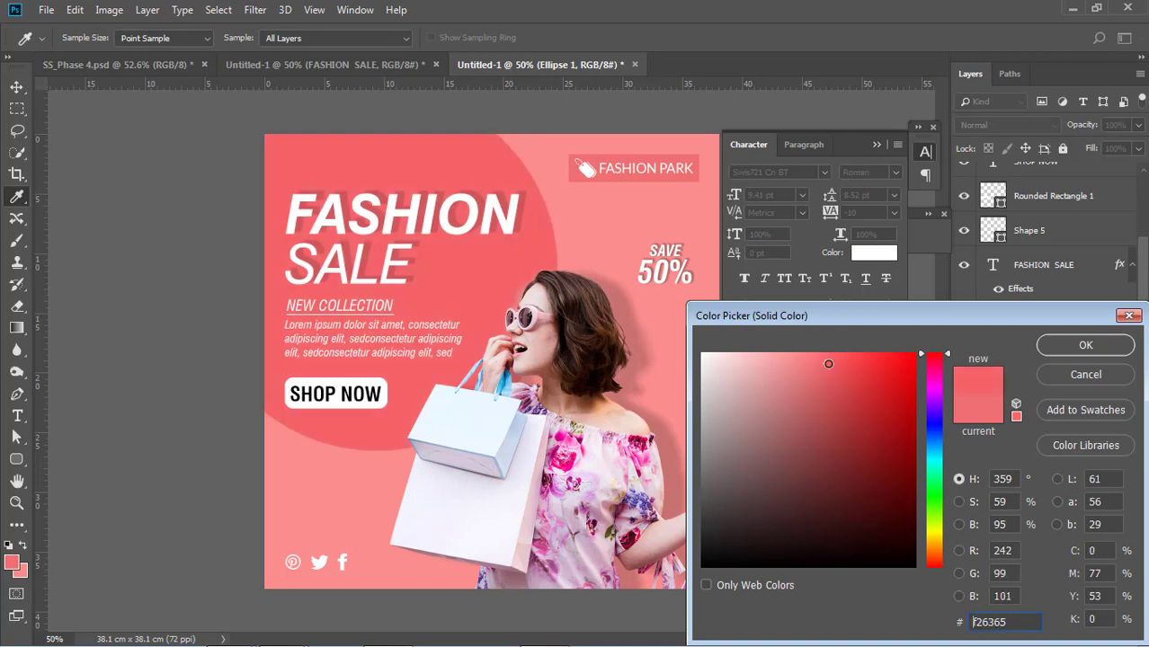
{"action": "type", "text": "f55f62"}
{"action": "left_click", "coordinate": [1107, 351]}
- Give the FASHION PARK badge the same coral, sampled from the circle
{"action": "left_click", "coordinate": [680, 189]}
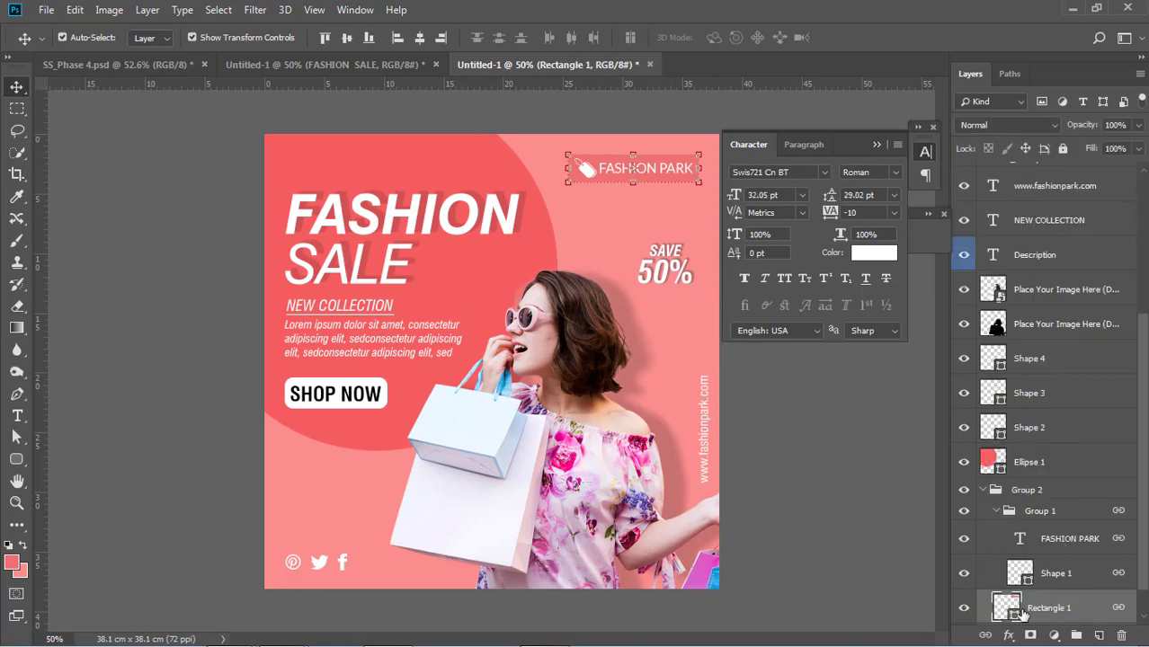
{"action": "double_click", "coordinate": [1007, 611]}
{"action": "left_click", "coordinate": [533, 223]}
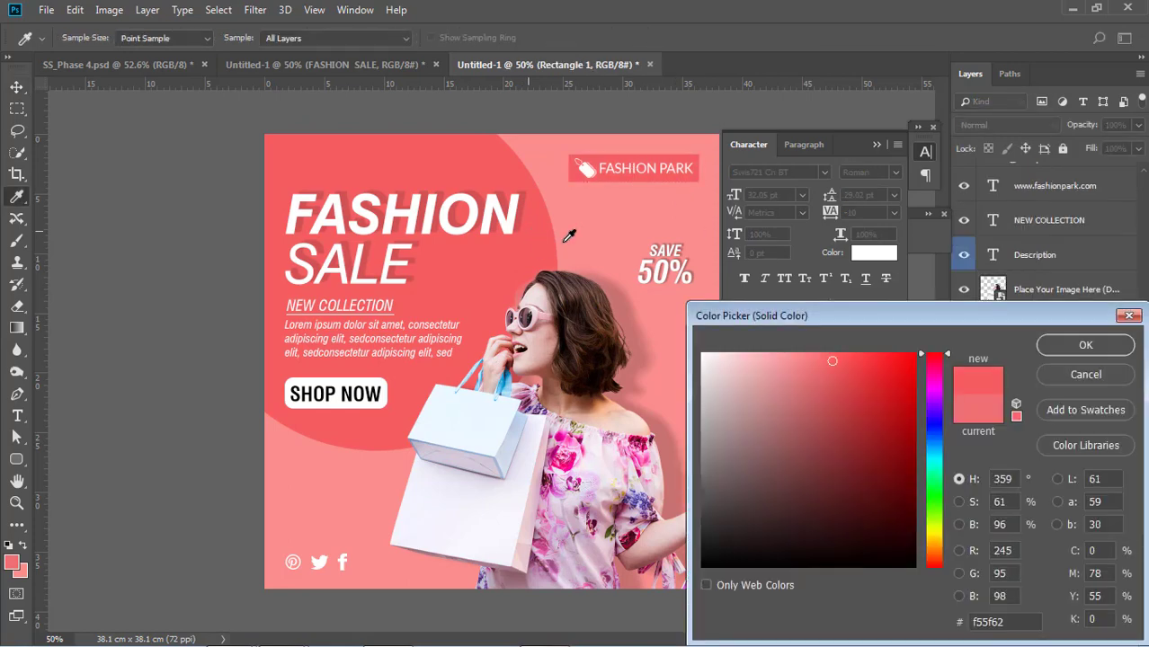
{"action": "left_click", "coordinate": [1086, 346]}
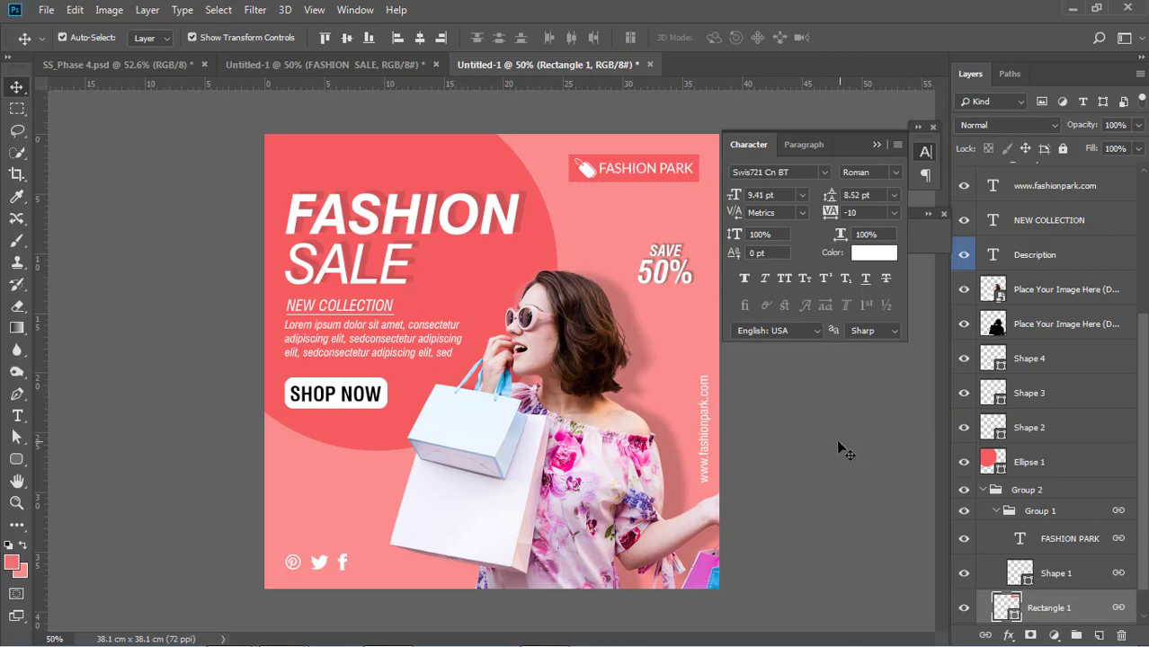
{"action": "left_click", "coordinate": [743, 473]}
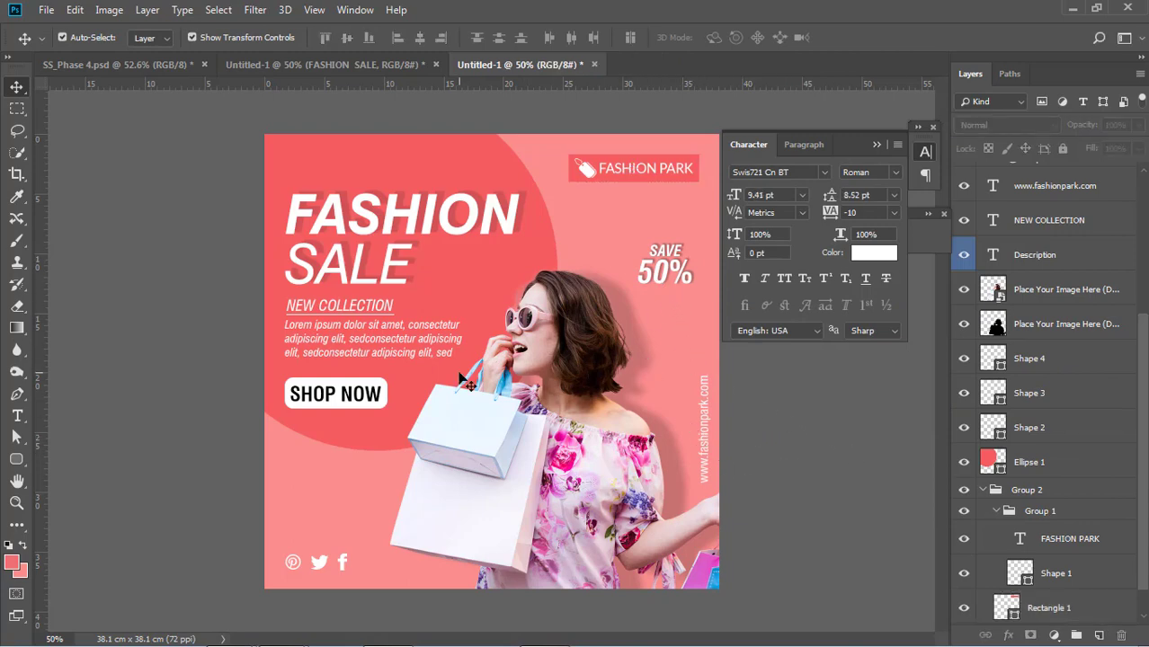
- Colour the SHOP NOW text coral f55f62 sampled from the artwork, then collapse the Character panel
{"action": "left_click", "coordinate": [346, 393]}
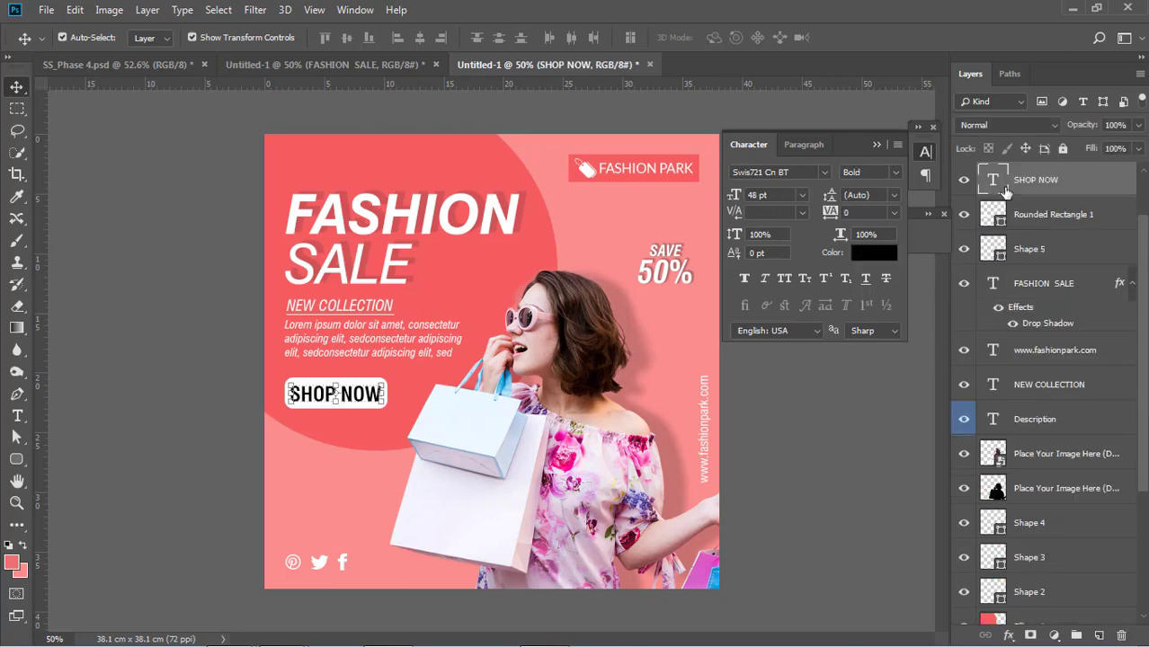
{"action": "left_click", "coordinate": [879, 254]}
{"action": "left_click", "coordinate": [435, 255]}
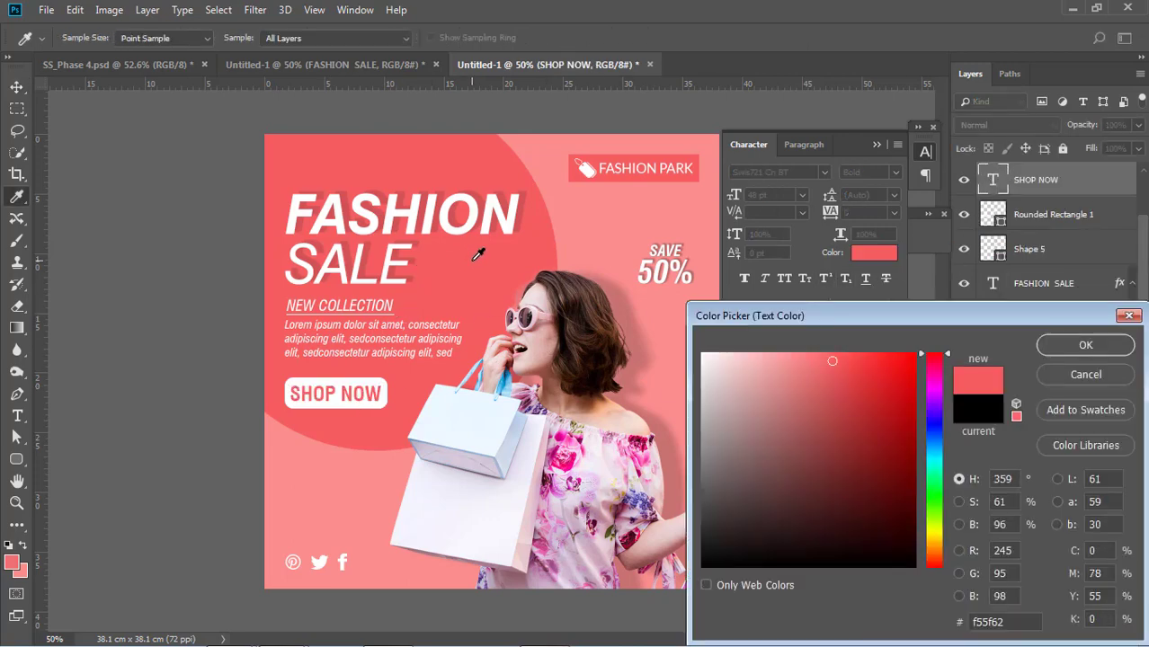
{"action": "left_click", "coordinate": [1072, 346]}
{"action": "left_click", "coordinate": [774, 456]}
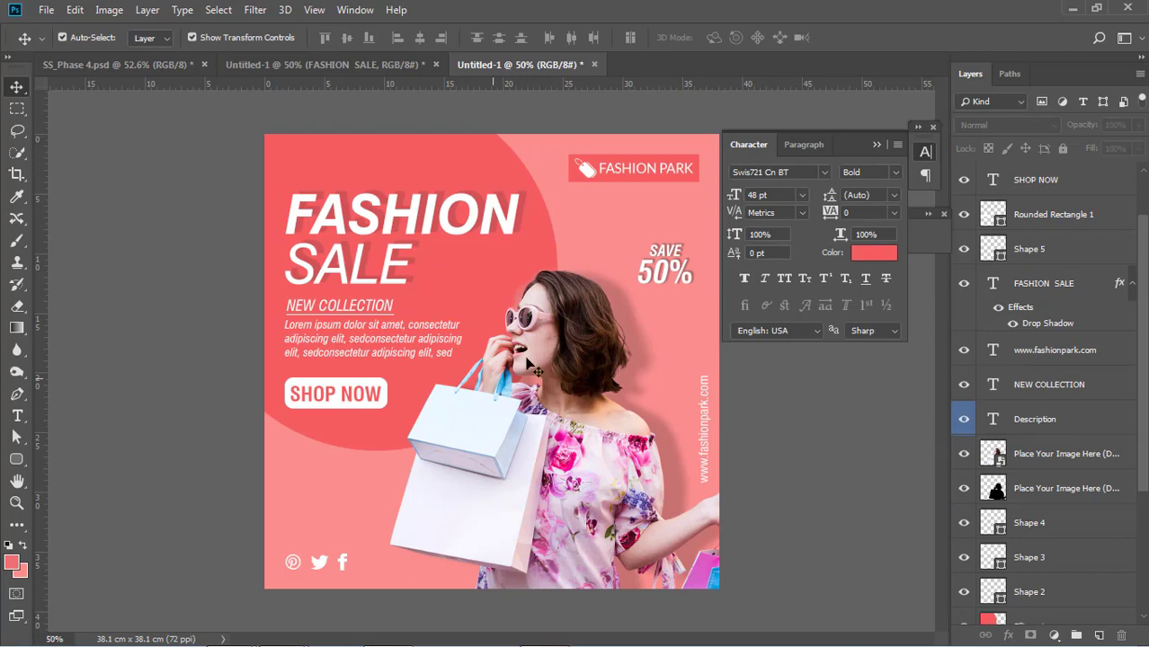
{"action": "left_click", "coordinate": [875, 144]}
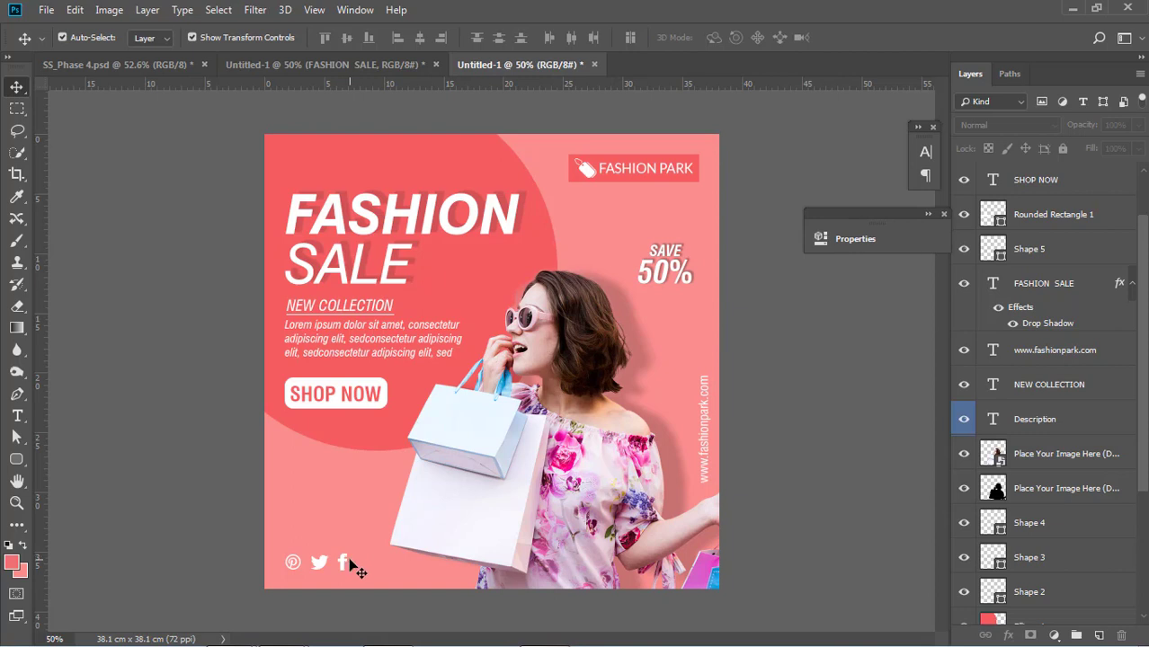
{"action": "left_click", "coordinate": [486, 224]}
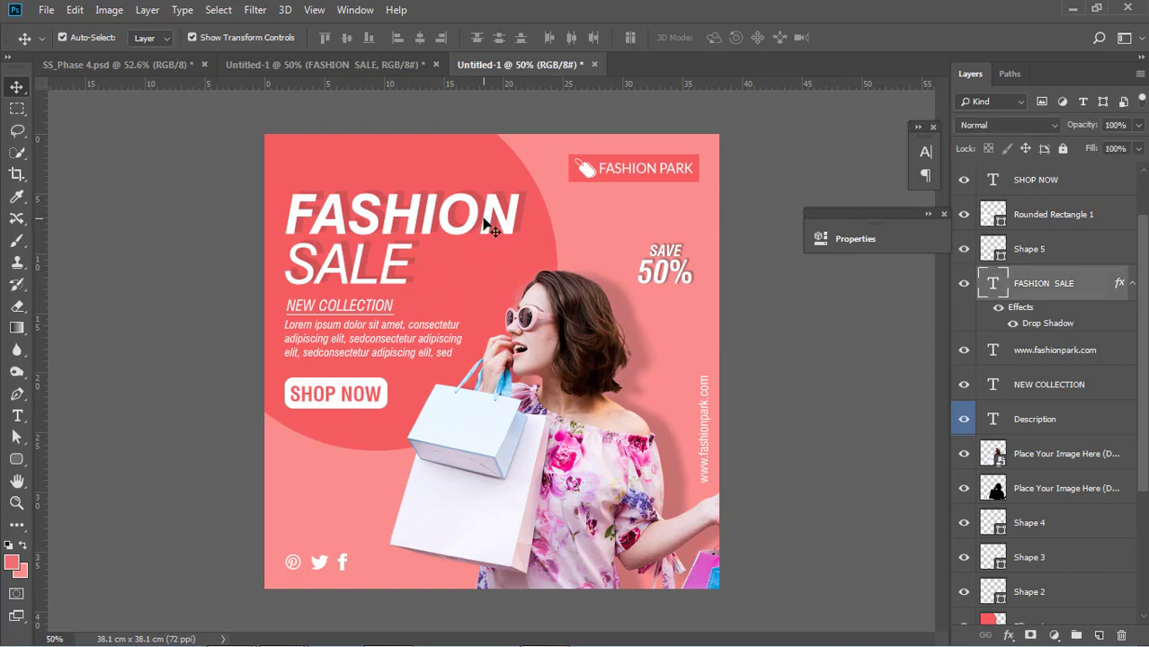
{"action": "left_click", "coordinate": [816, 334]}
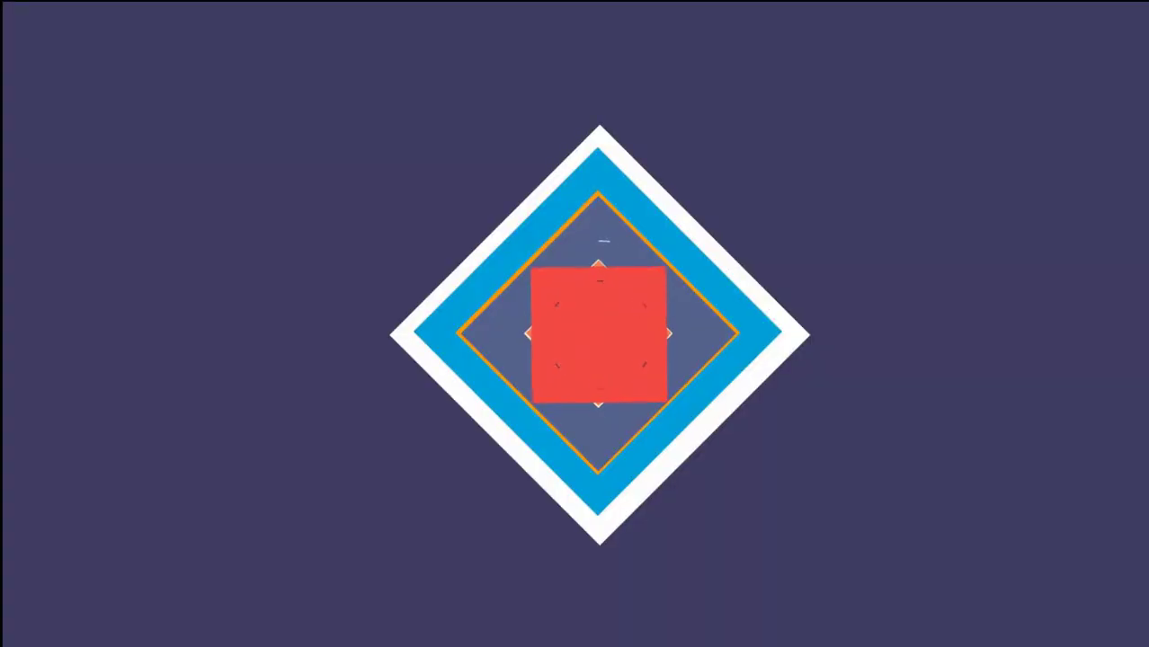